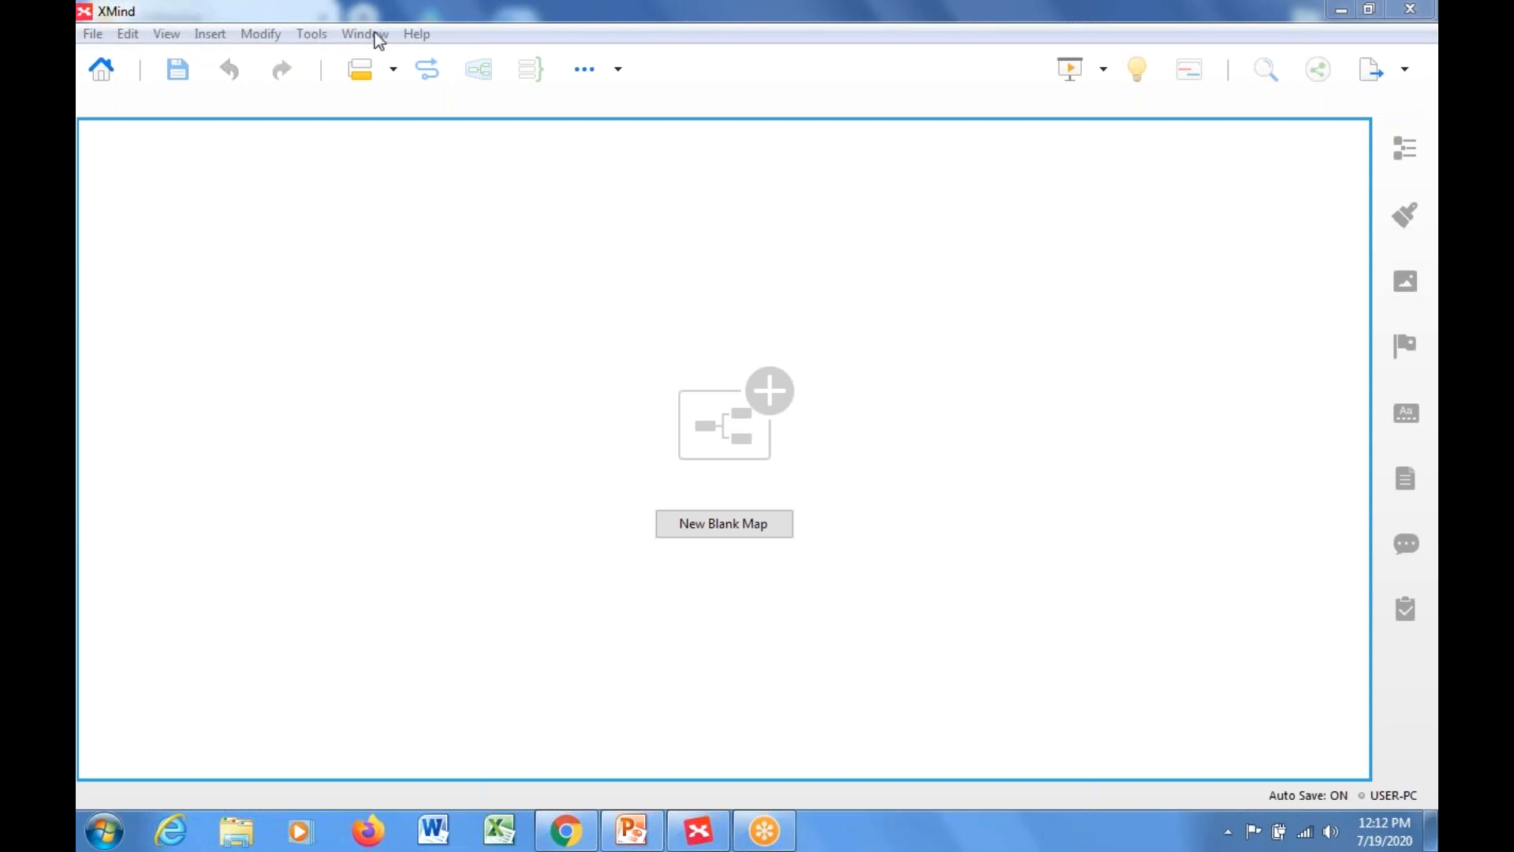
Step: Browse the blank map structures and create a new map from the Business Plan template
left_click(93, 34)
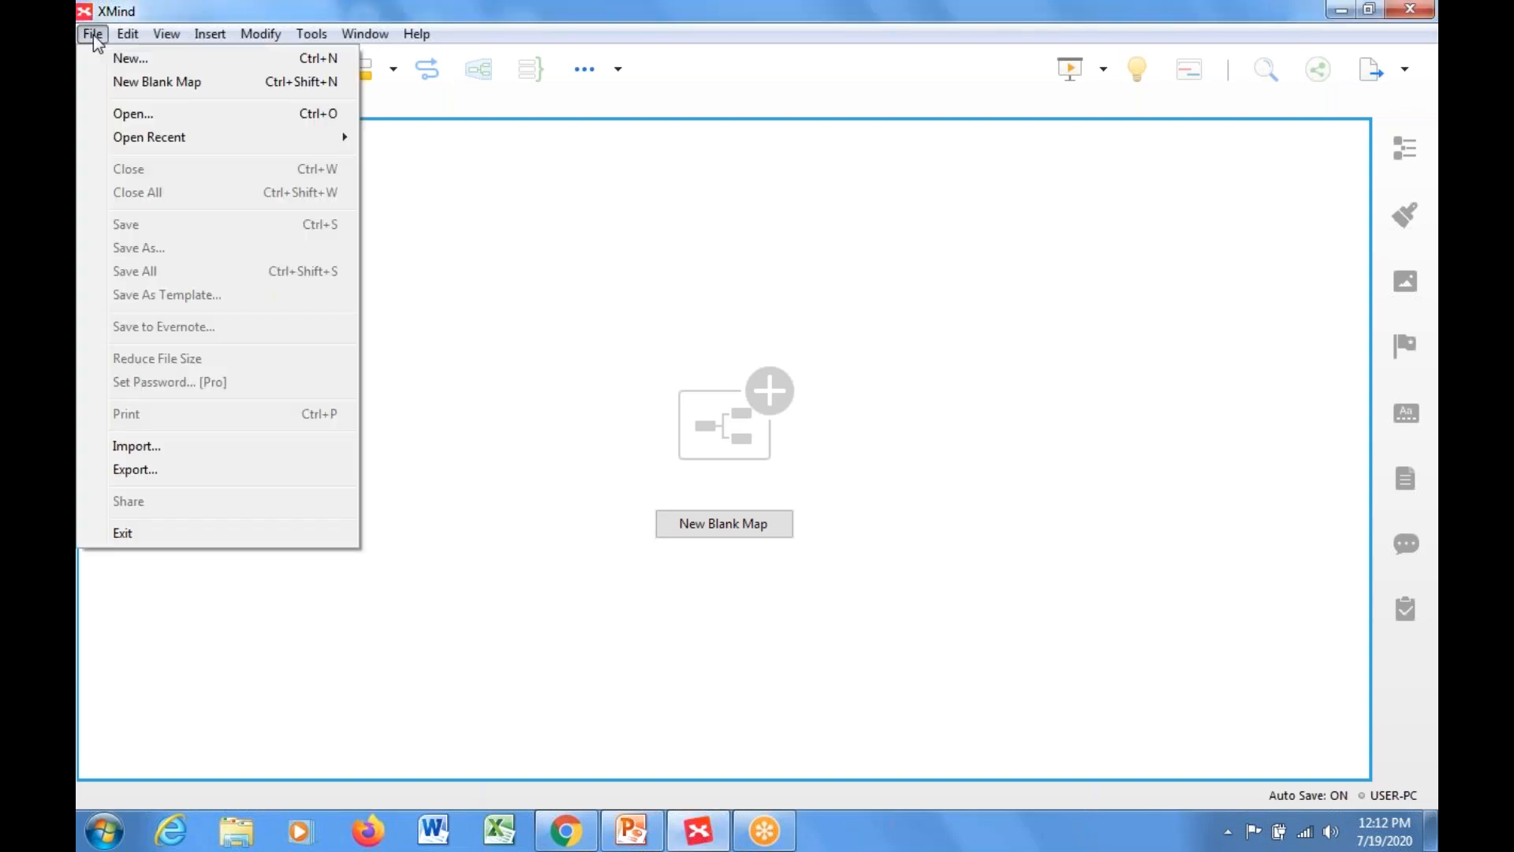
left_click(150, 58)
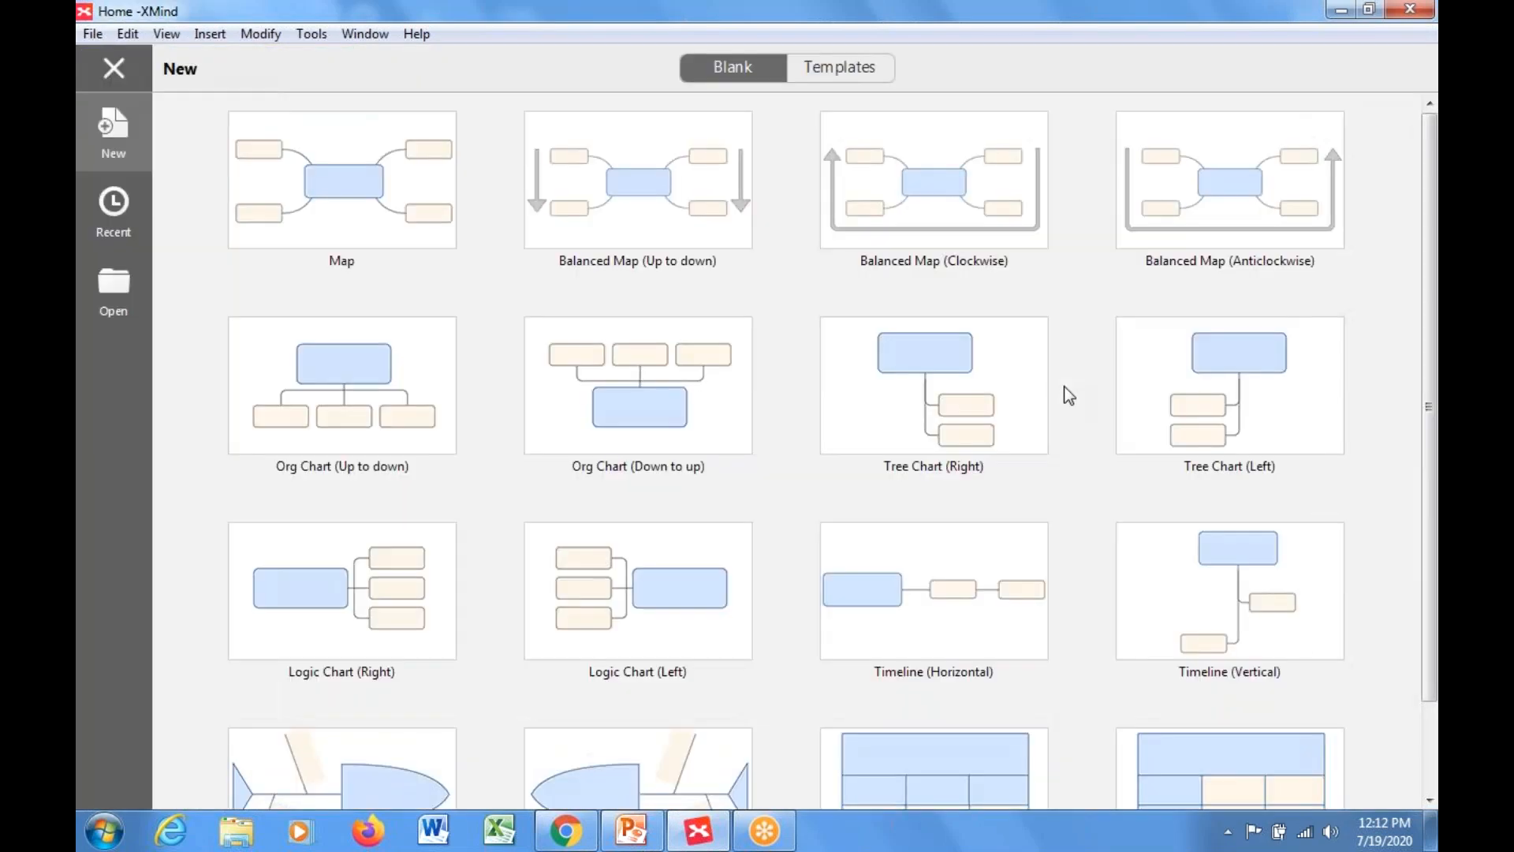
left_click(869, 69)
left_click(739, 69)
scroll(1408, 405, "down", 3)
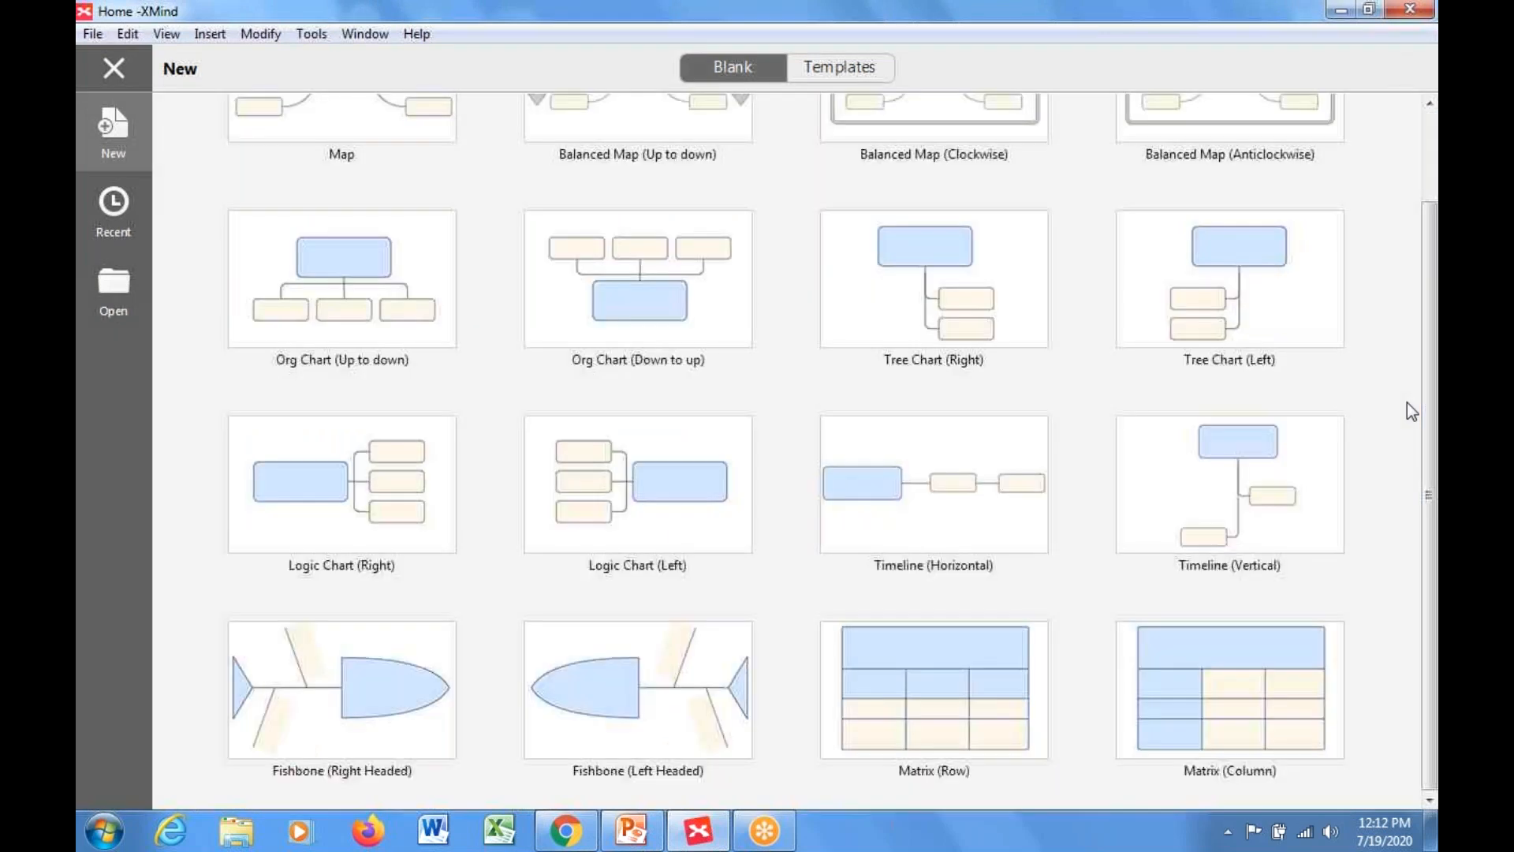
scroll(1321, 312, "up", 3)
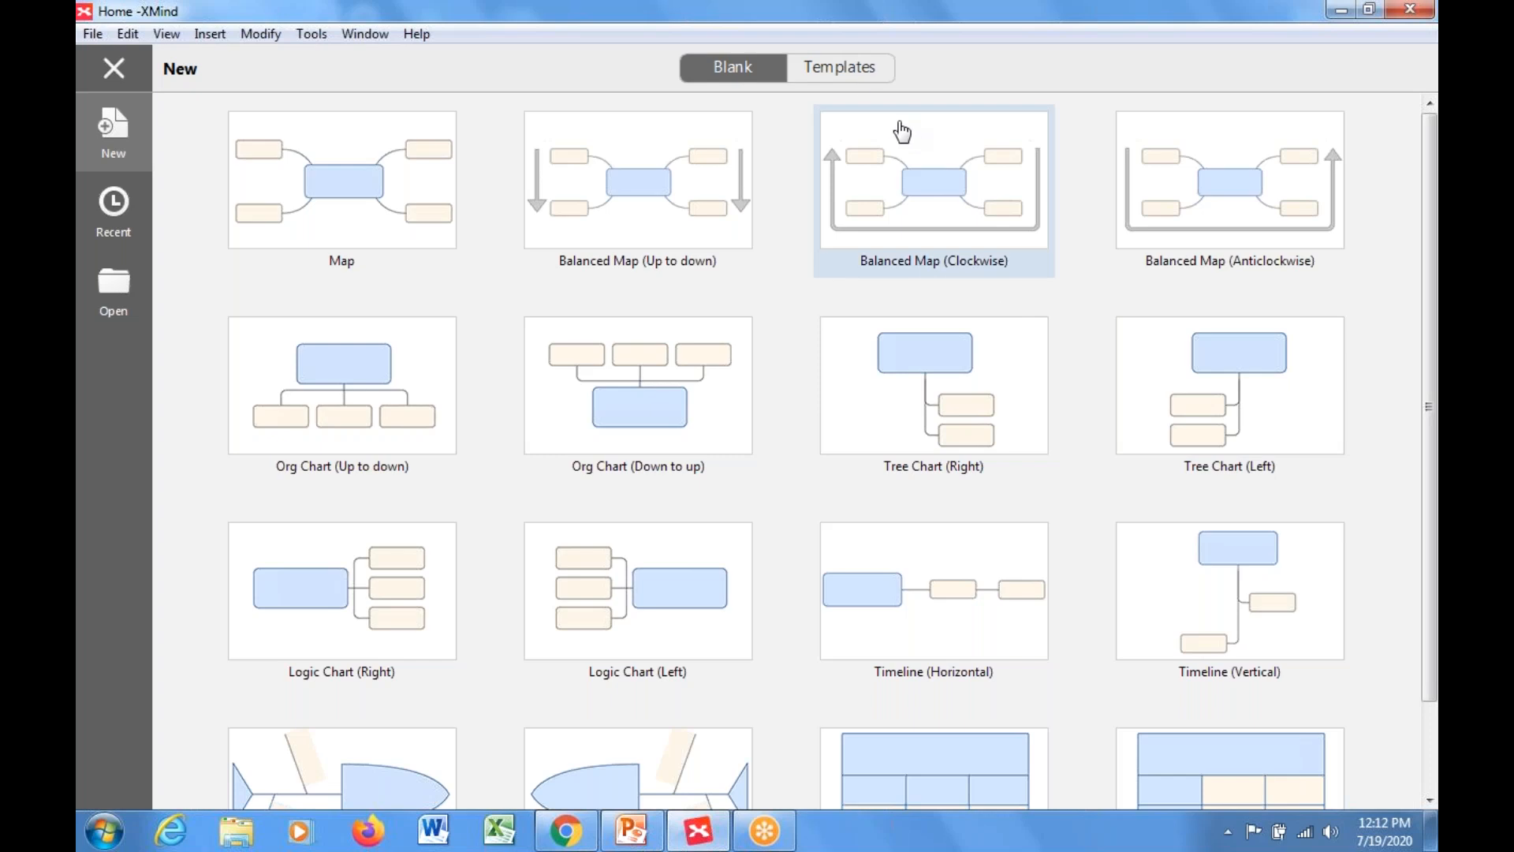
left_click(858, 73)
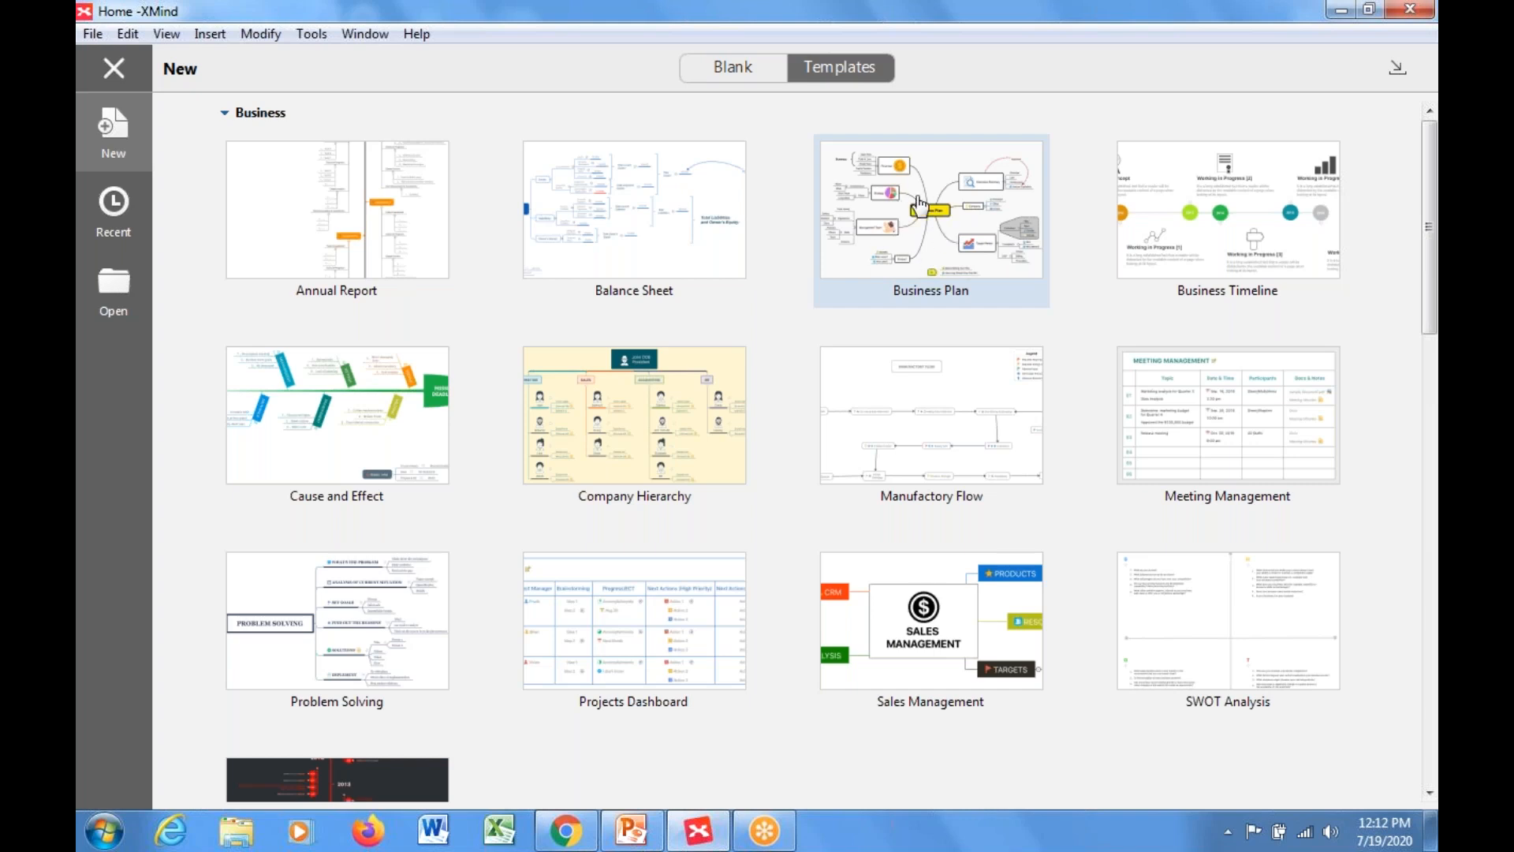
left_click(952, 227)
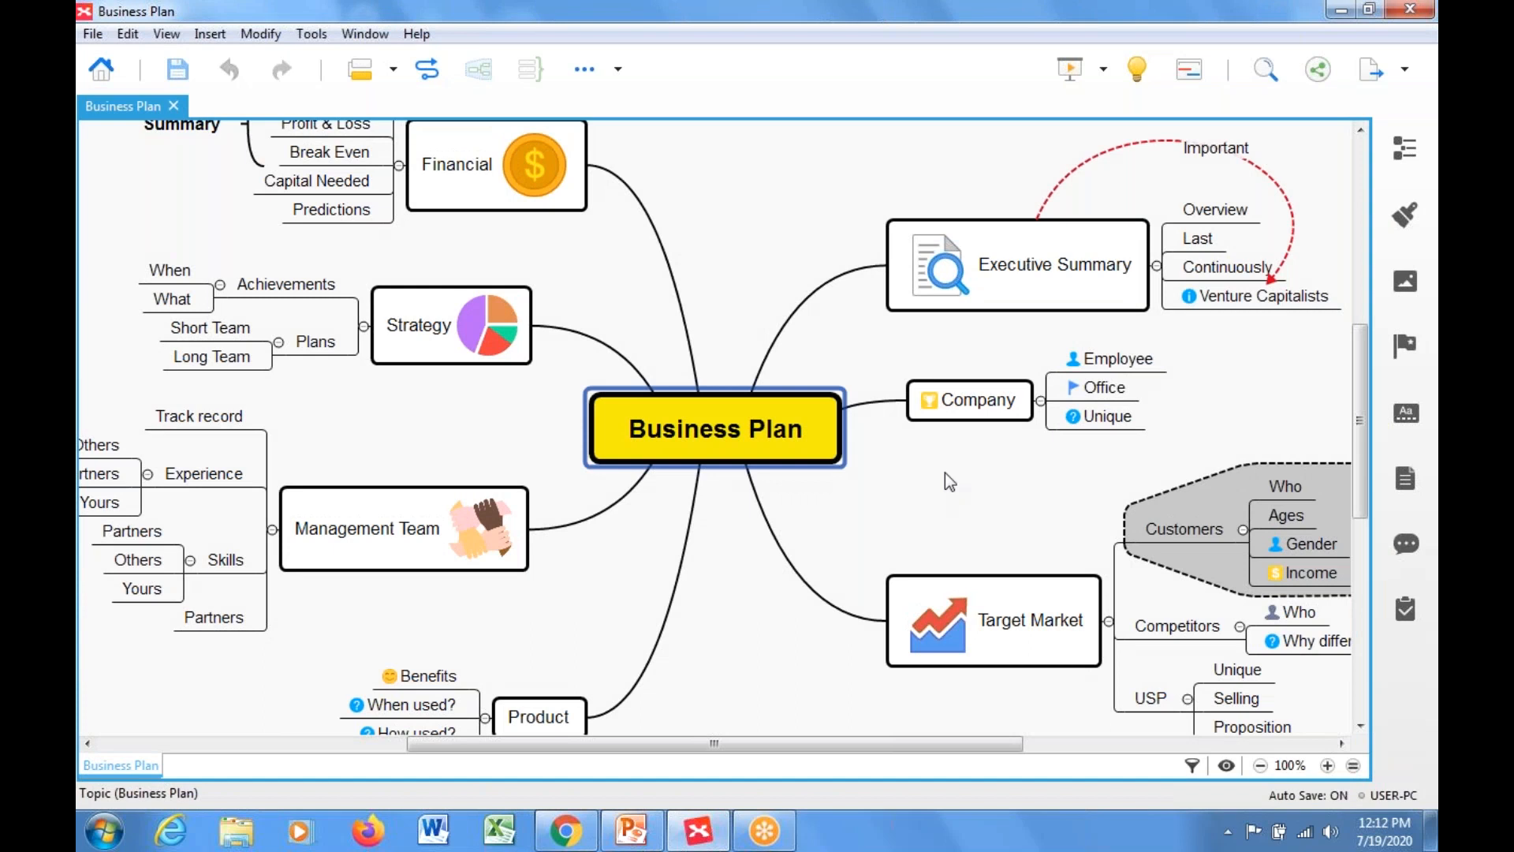
Step: Retitle the central topic "dfdfdf" and the Executive Summary topic "dfdfdffdf"
double_click(700, 442)
type("dfdfdf")
double_click(1018, 273)
type("dfdfd")
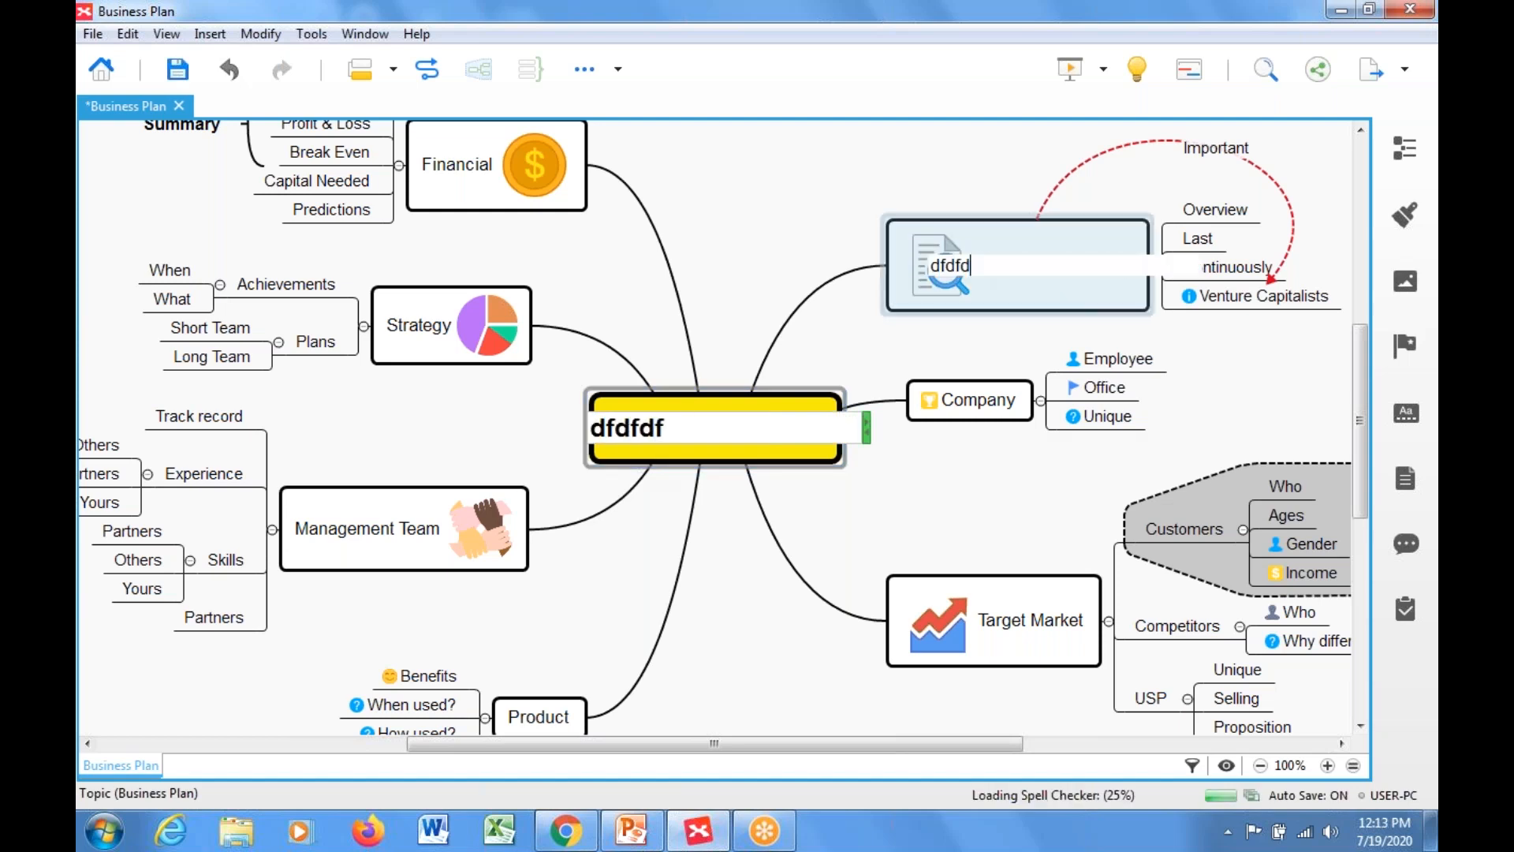
type("f")
type("fdf")
left_click(919, 406)
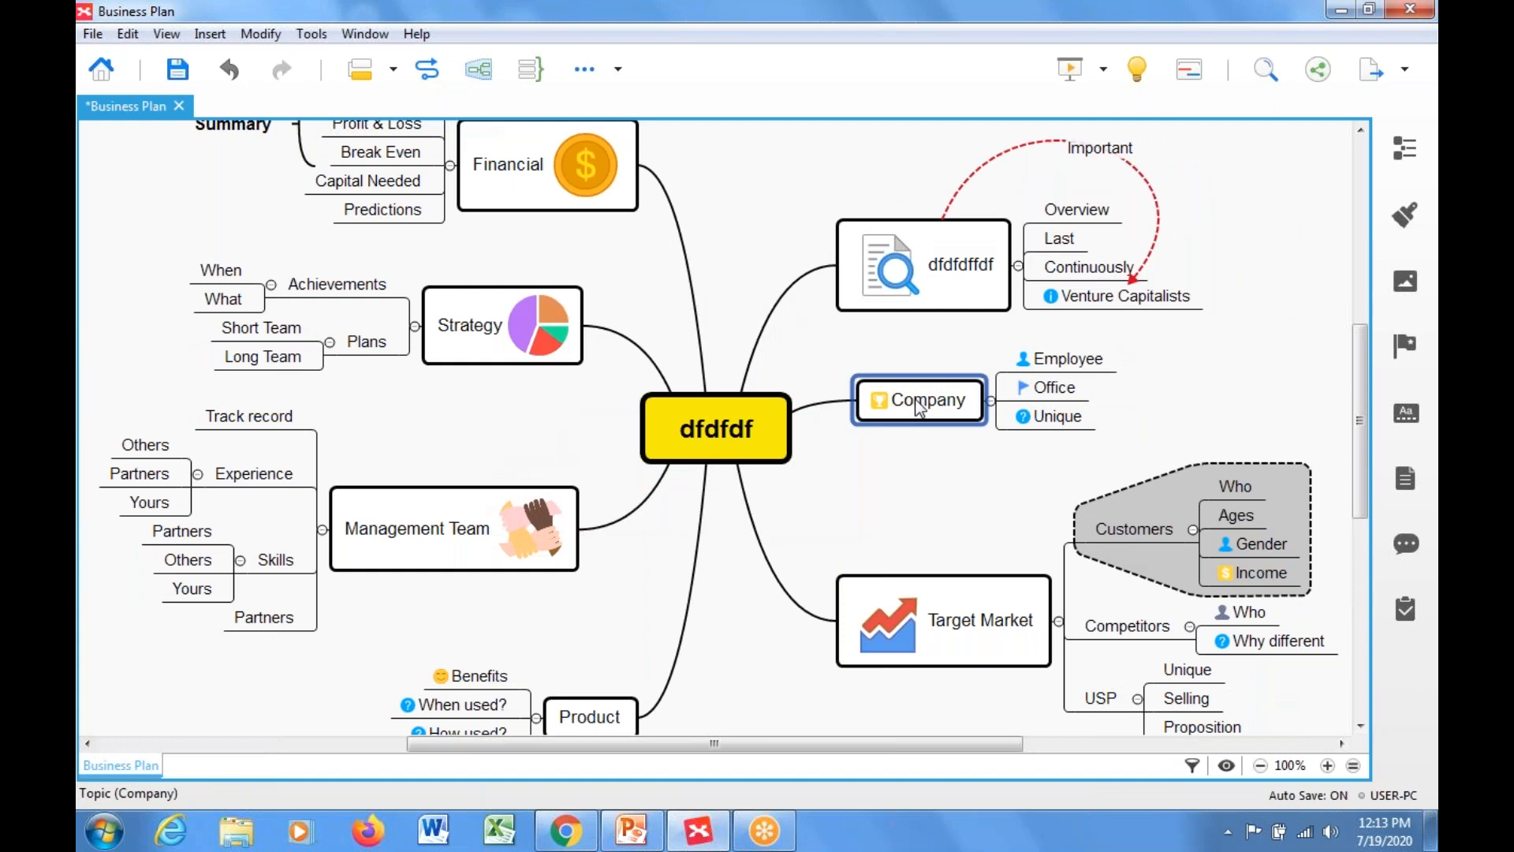
Step: Close the Business Plan map without saving its changes
left_click(178, 106)
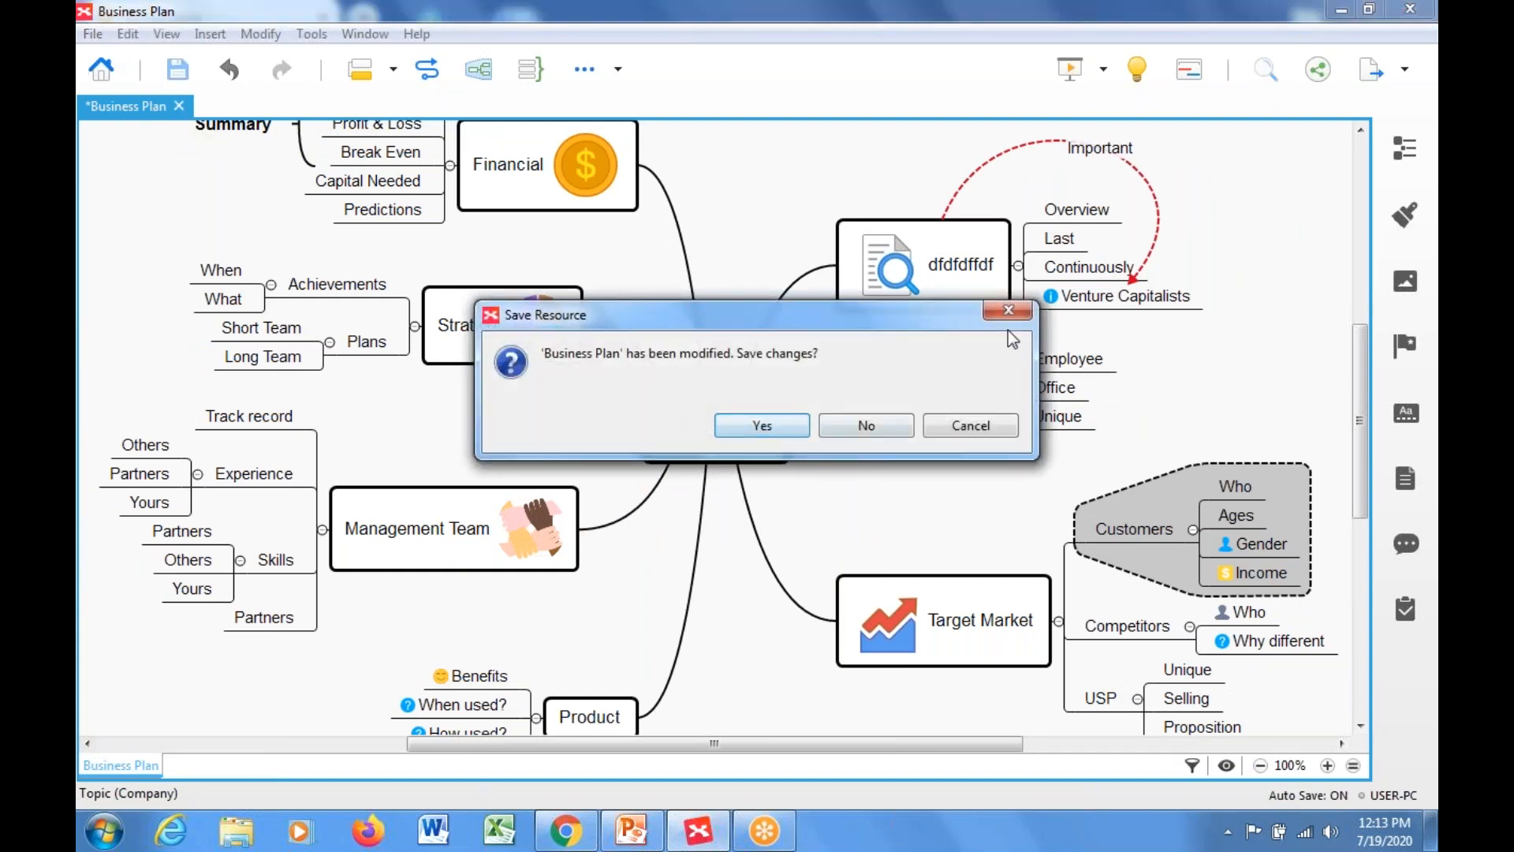
key("Escape")
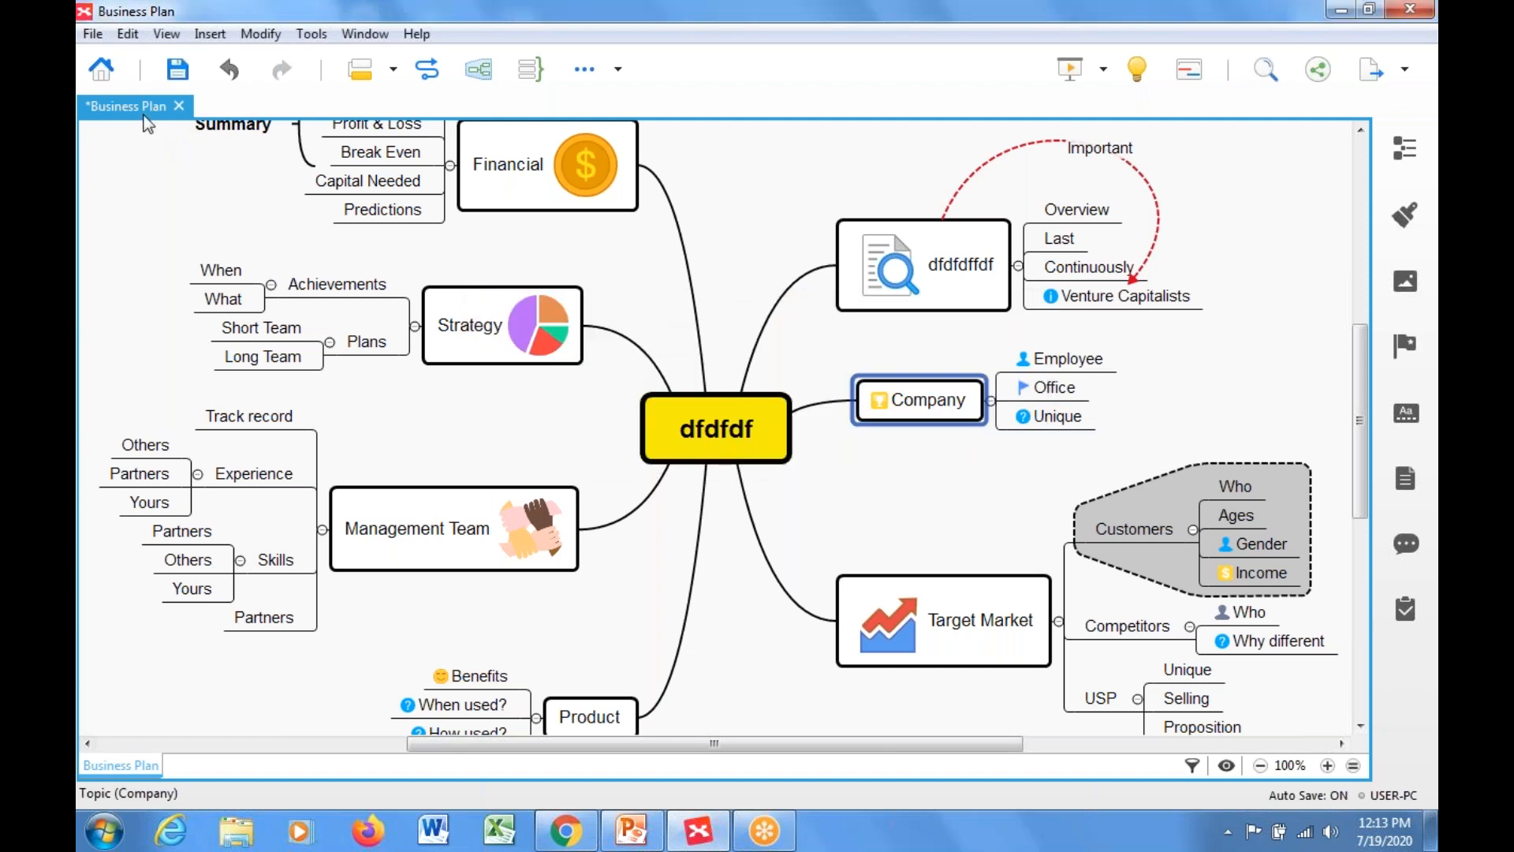
left_click(178, 106)
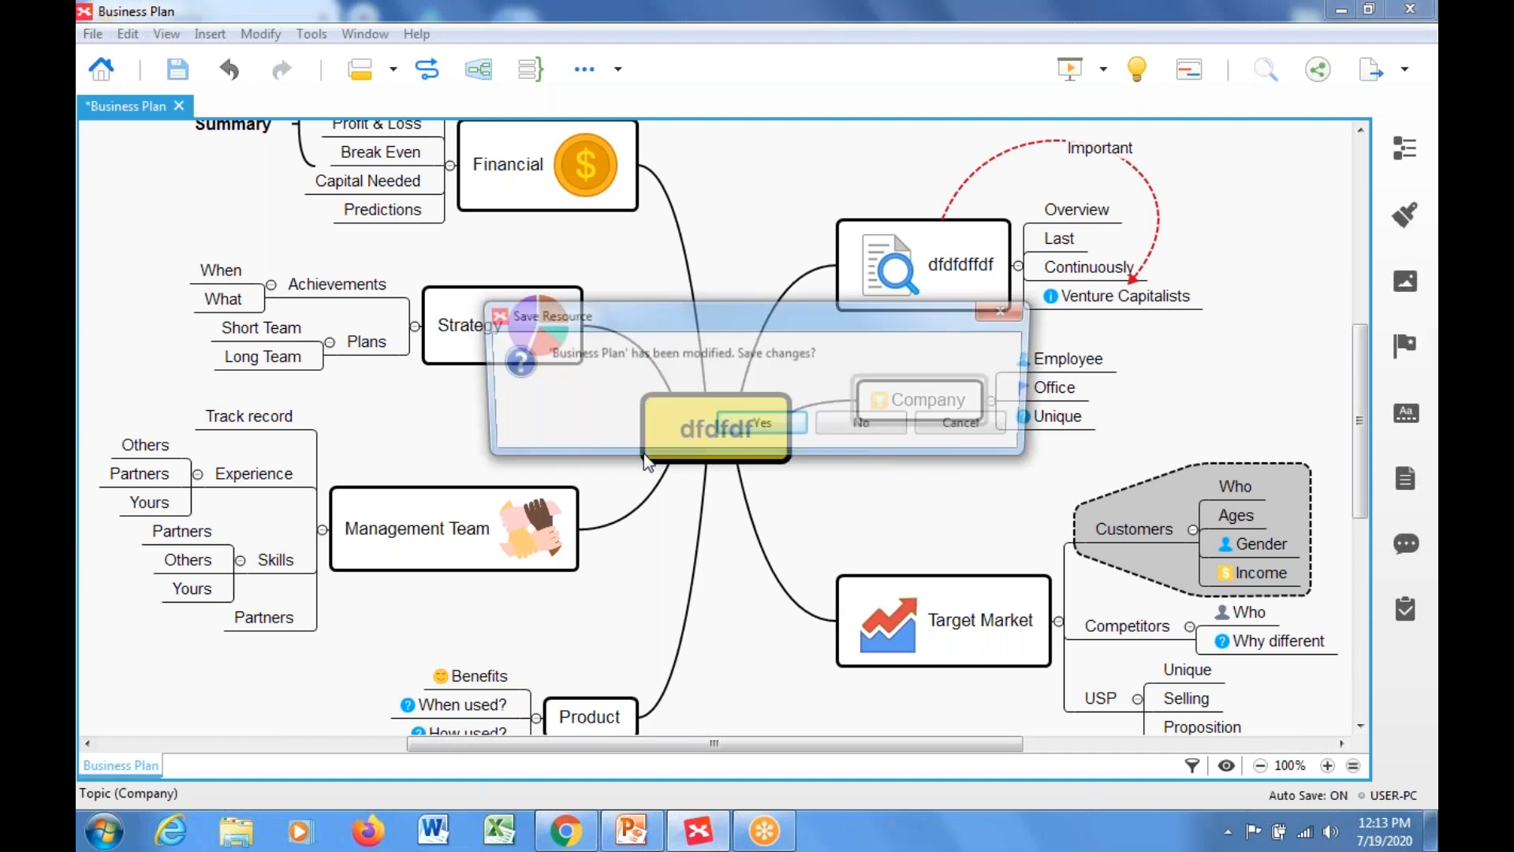
left_click(847, 424)
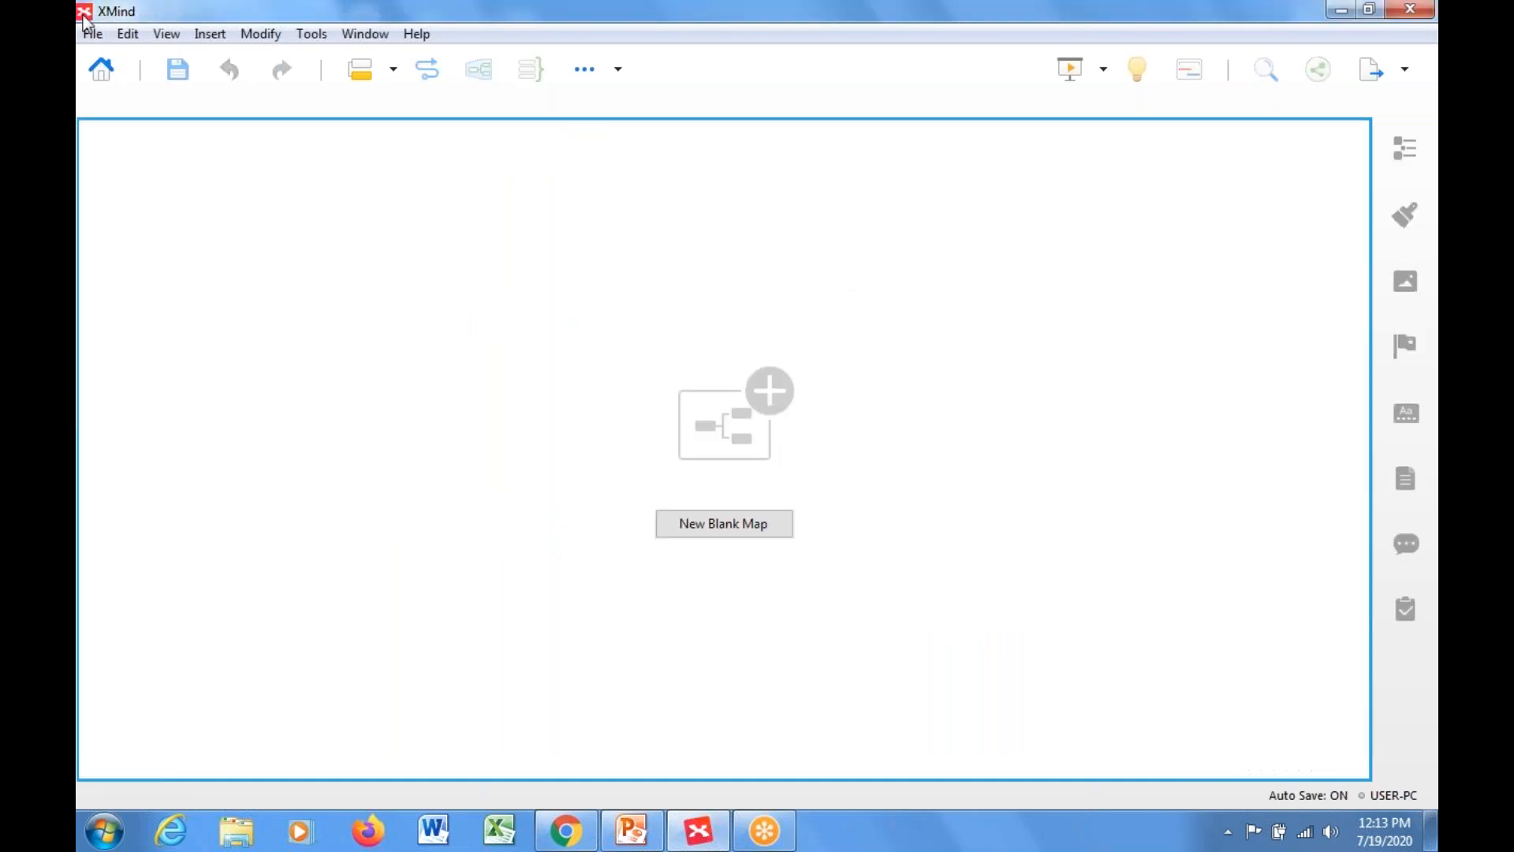
Step: Create a new blank map with the Balanced Map (Up to down) structure and the Professional theme
left_click(92, 34)
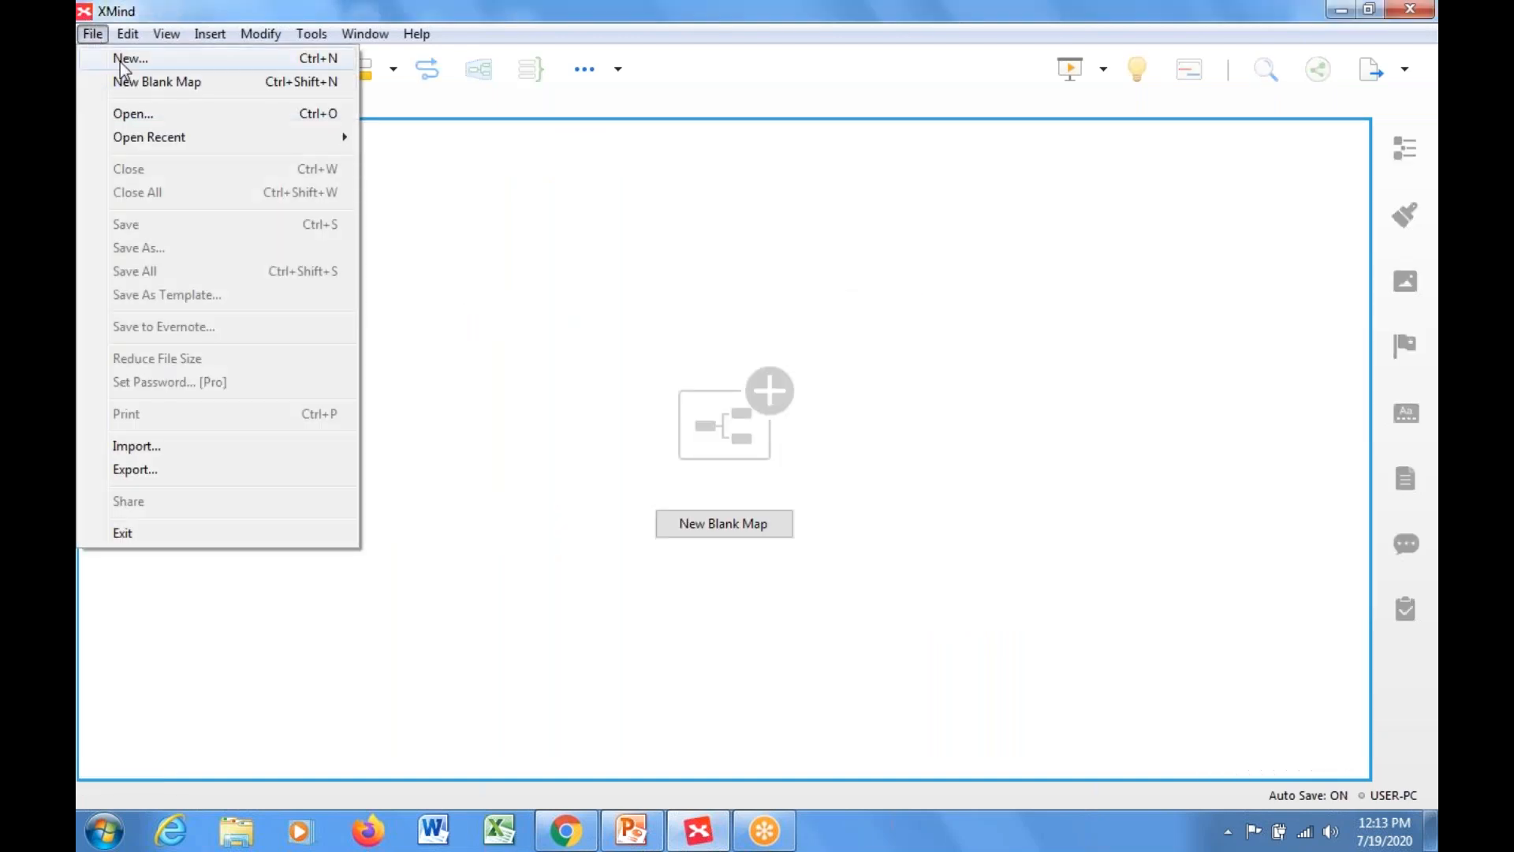
left_click(150, 59)
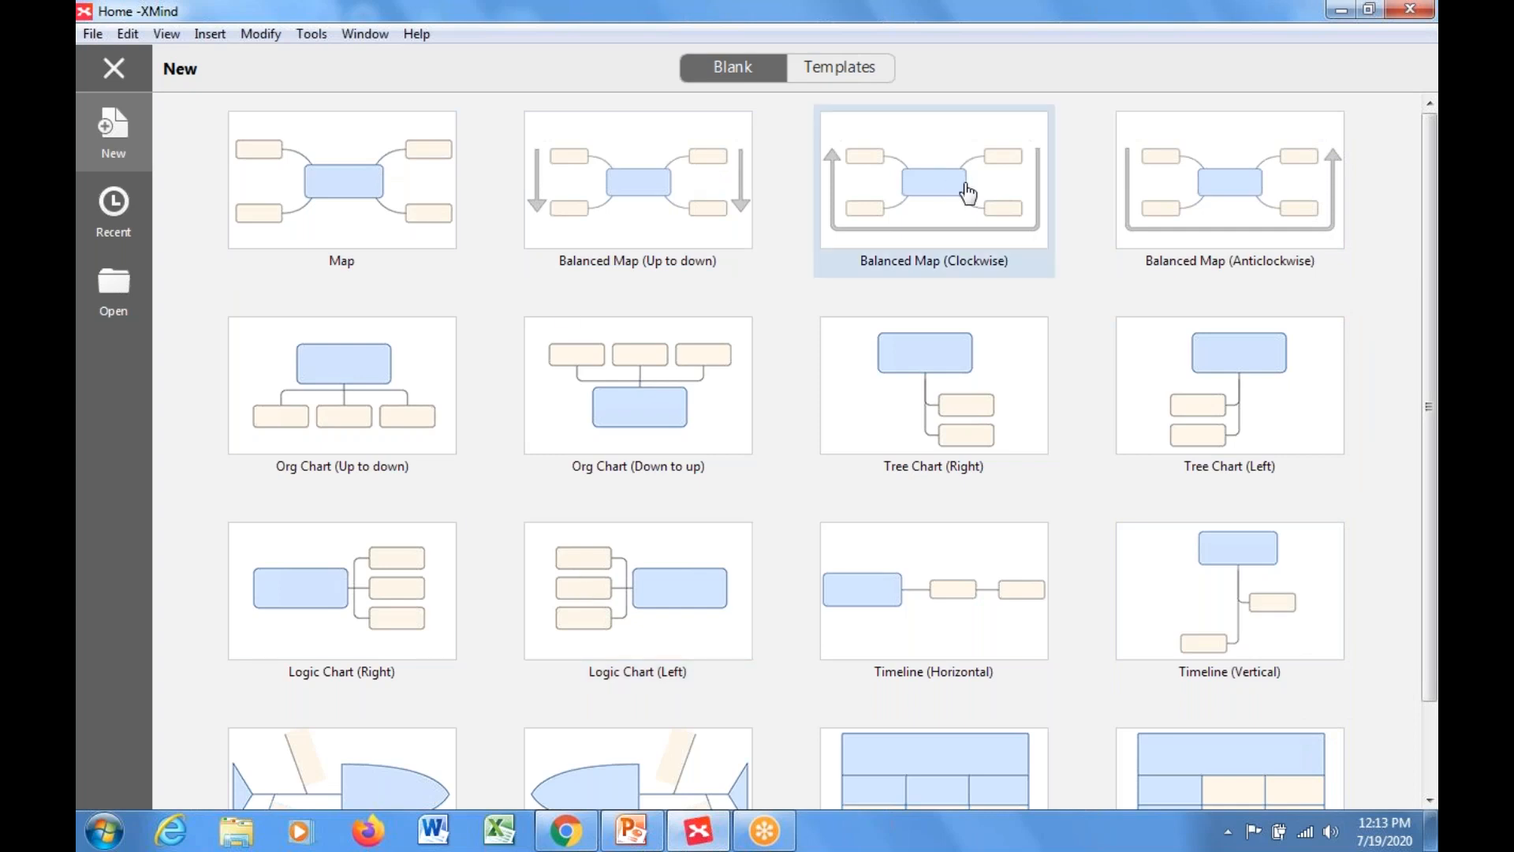
left_click(661, 182)
double_click(660, 183)
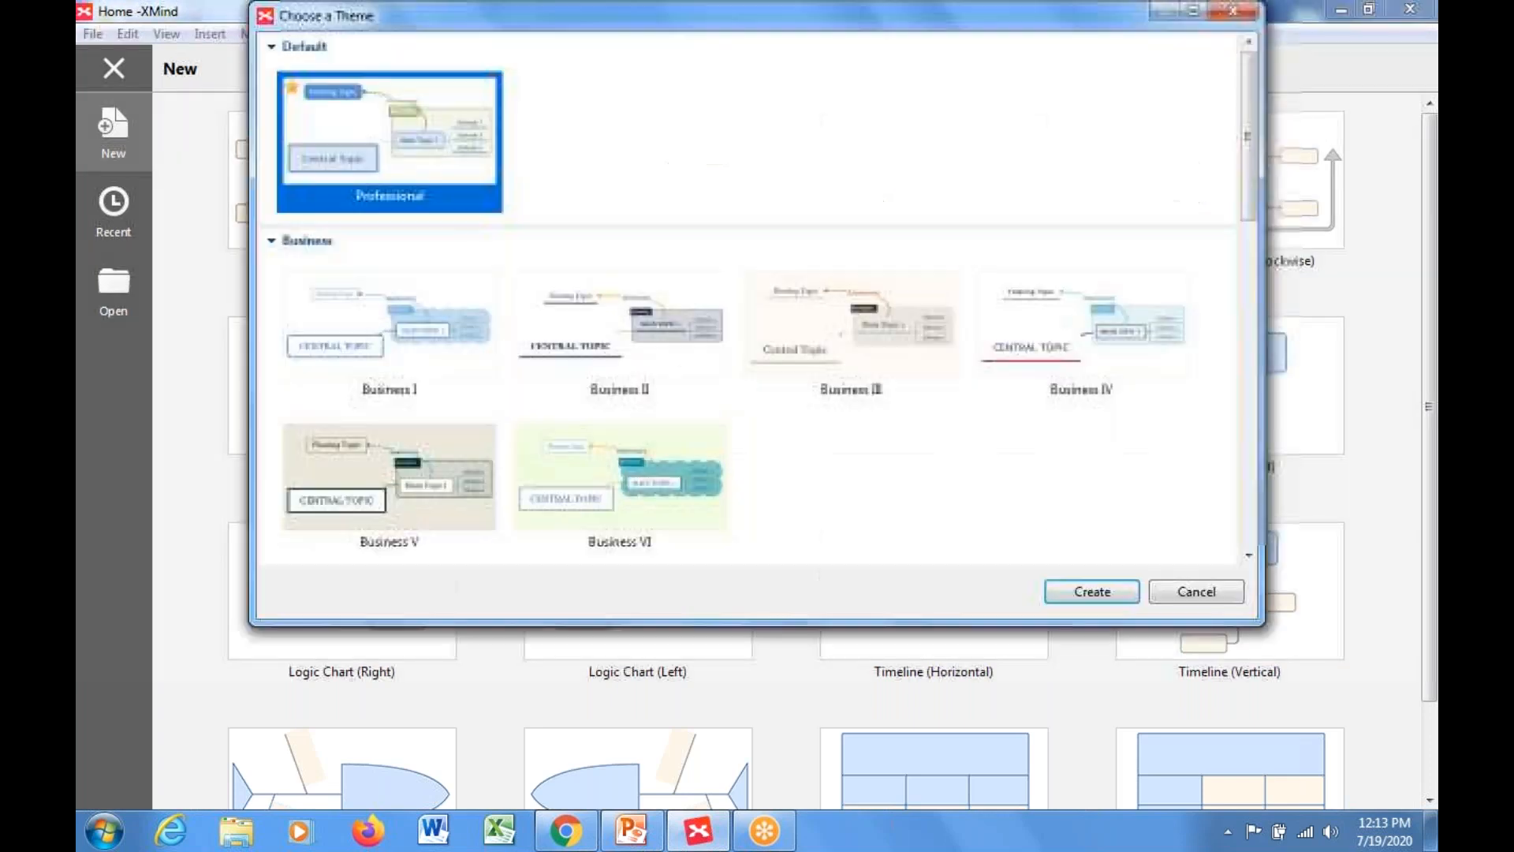
left_click(1109, 519)
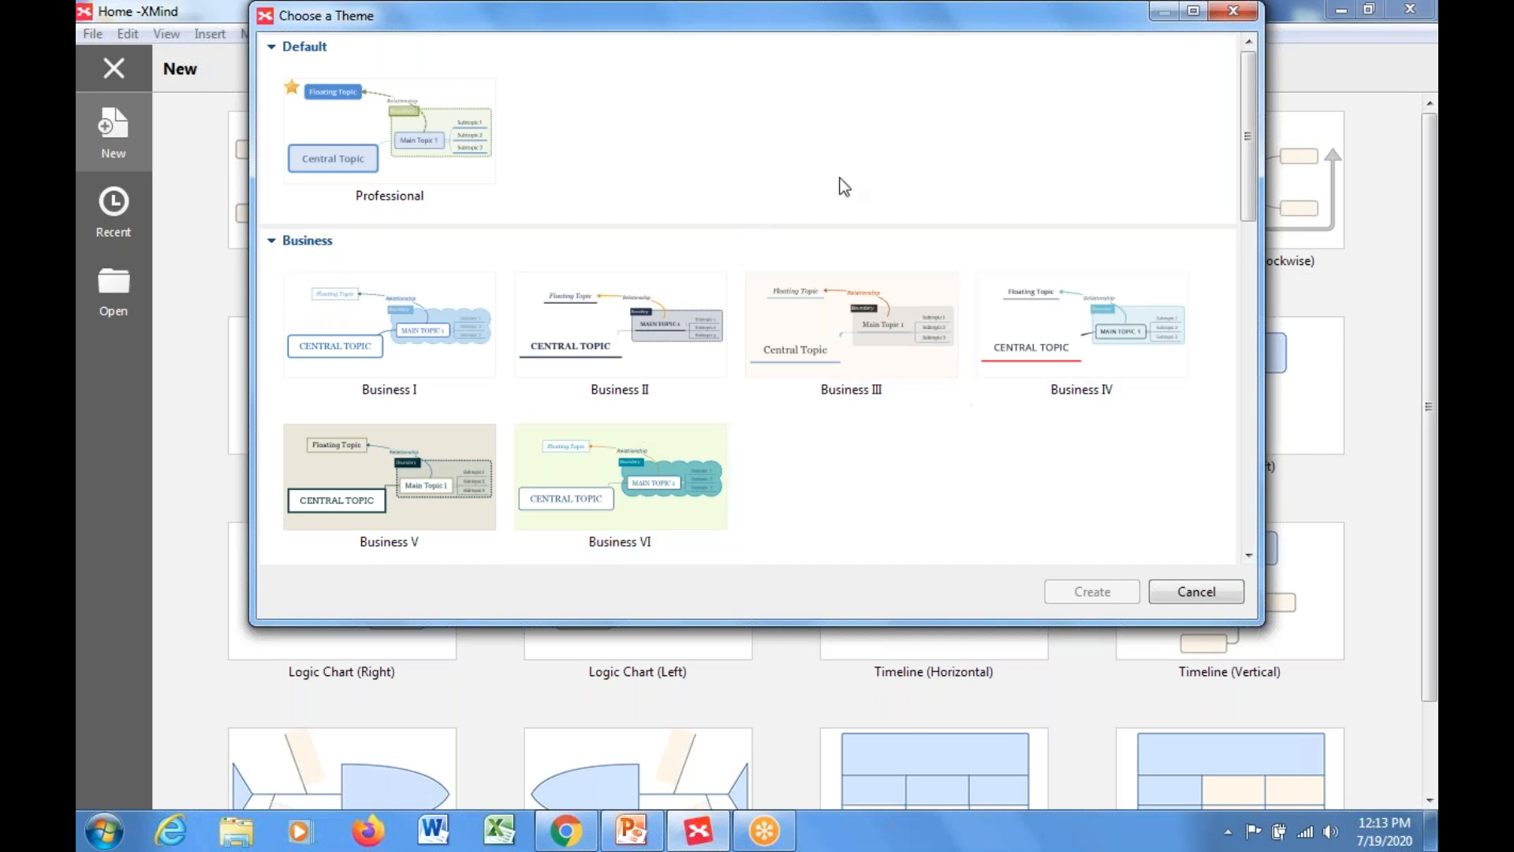
left_click(443, 121)
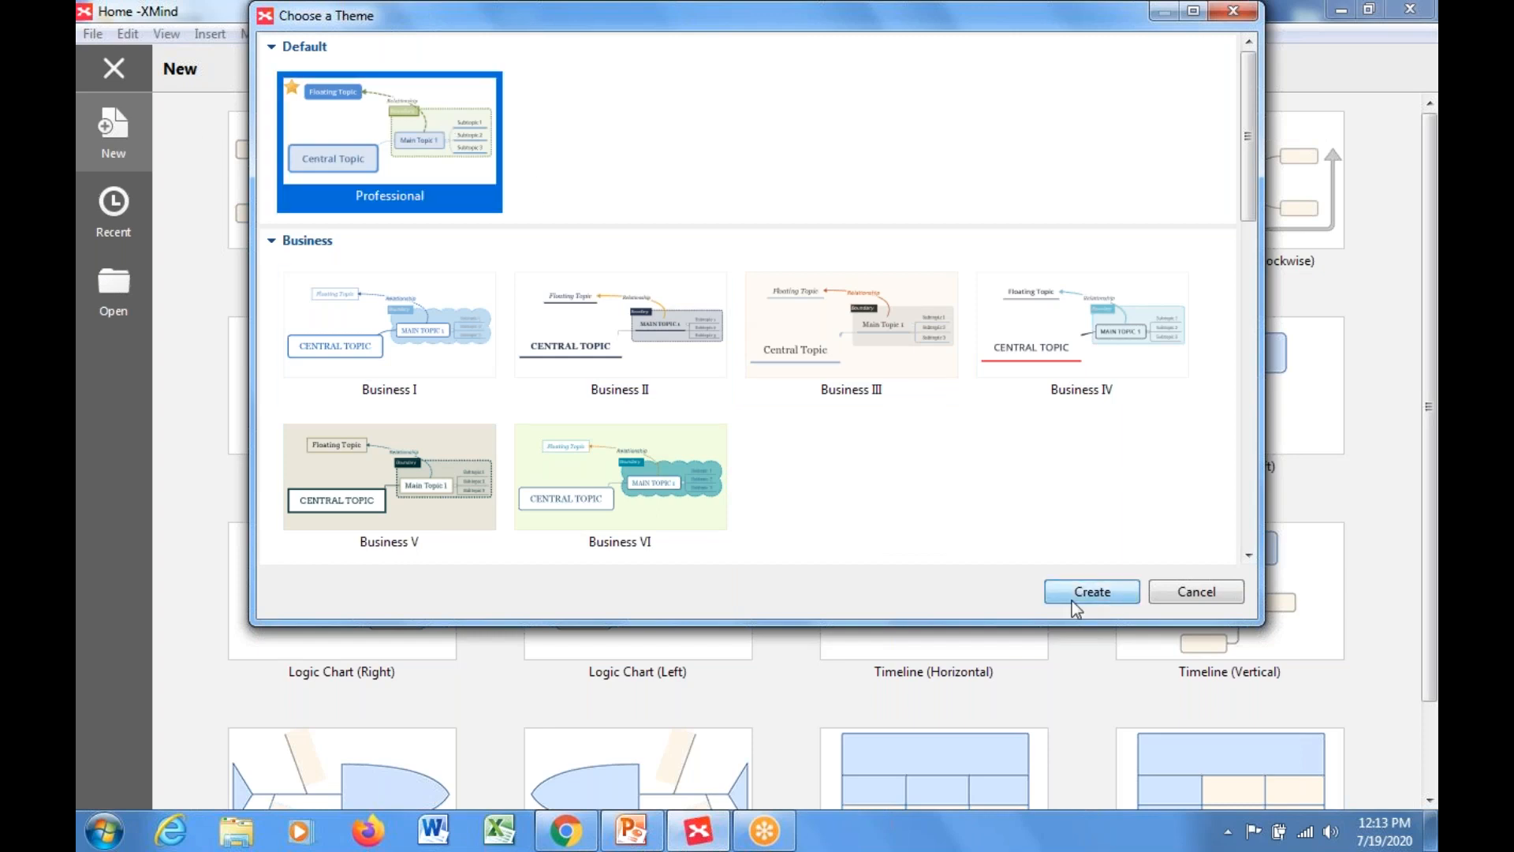
left_click(1091, 592)
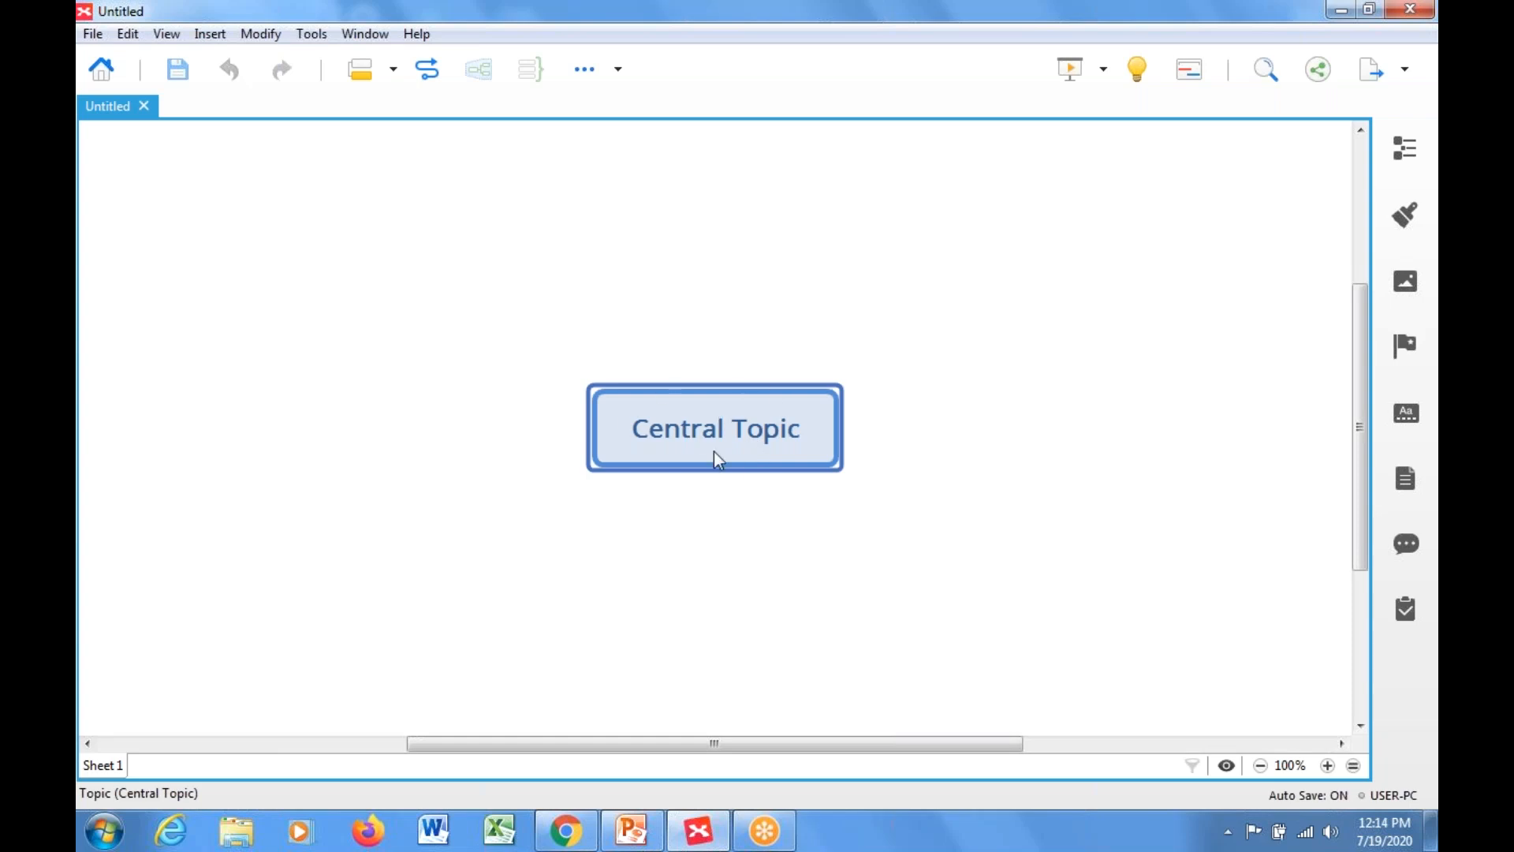
Step: Replace the central topic's text with the person's title and name
right_click(729, 421)
left_click(689, 432)
double_click(719, 426)
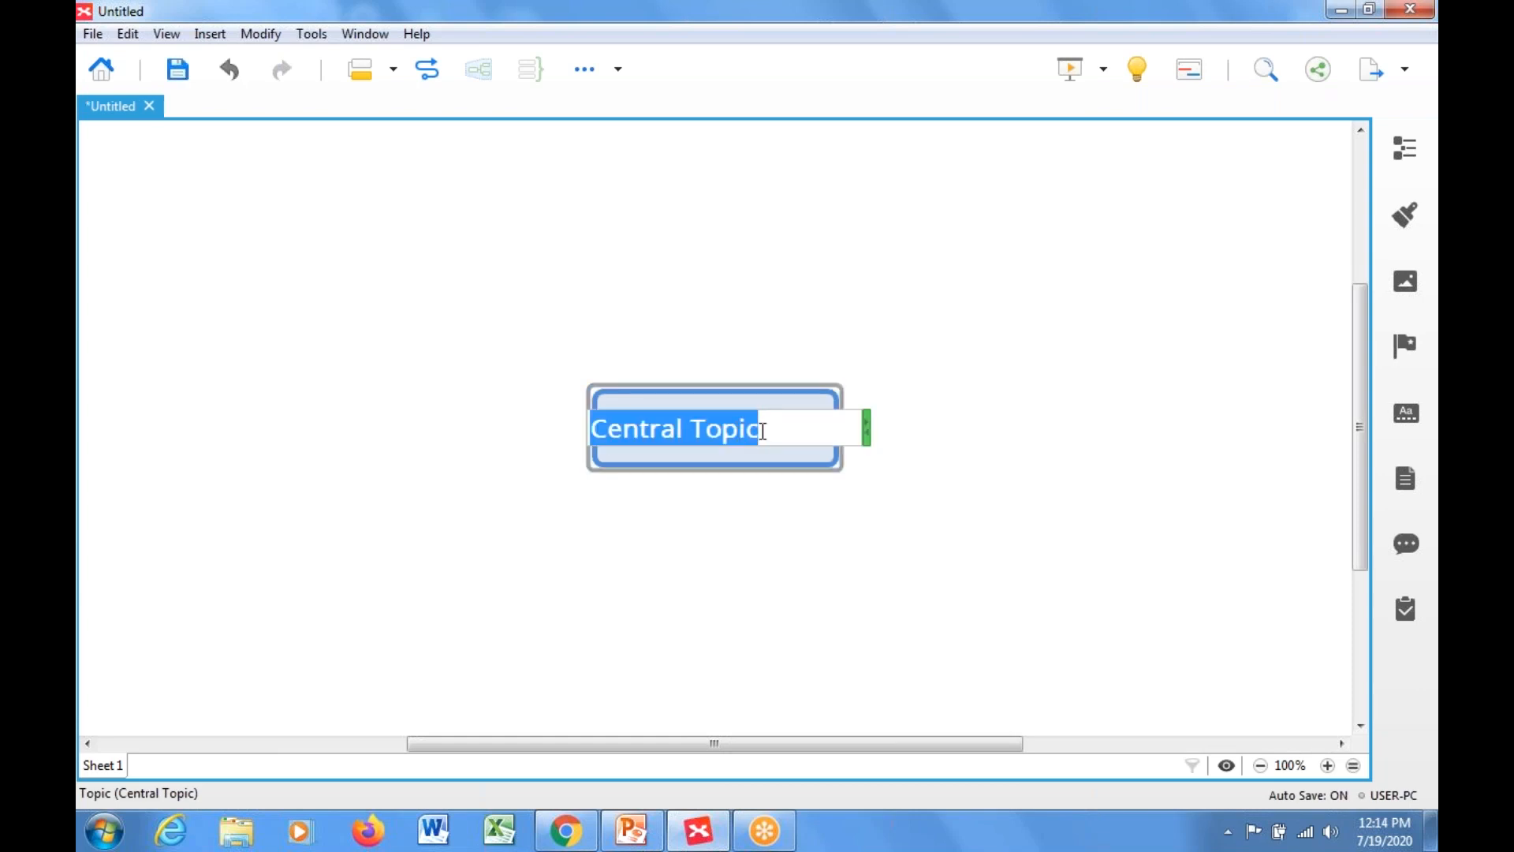
type("Dr.K")
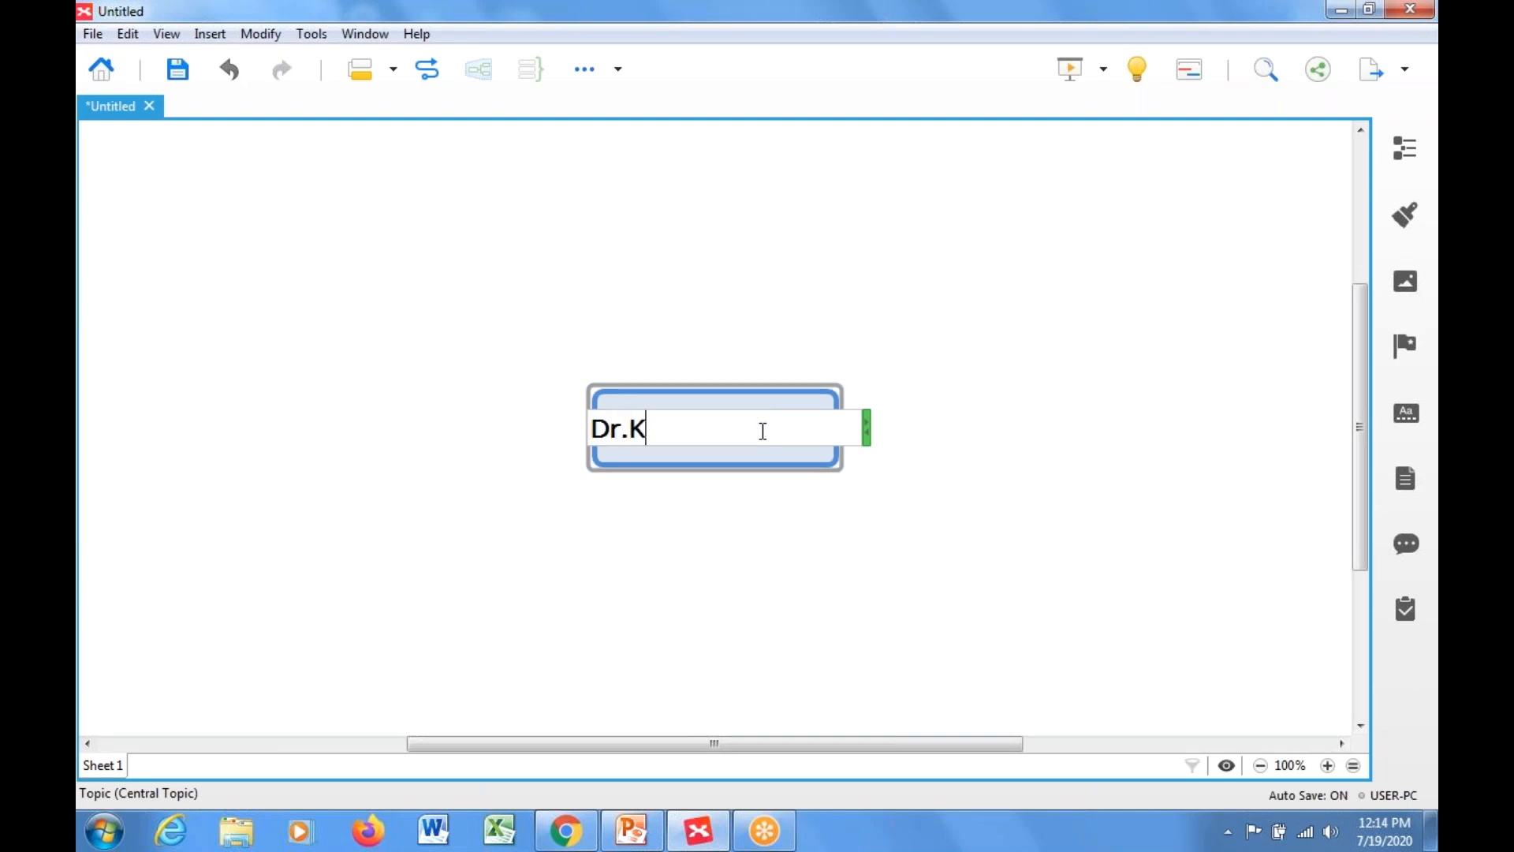
type(".Ramasamy")
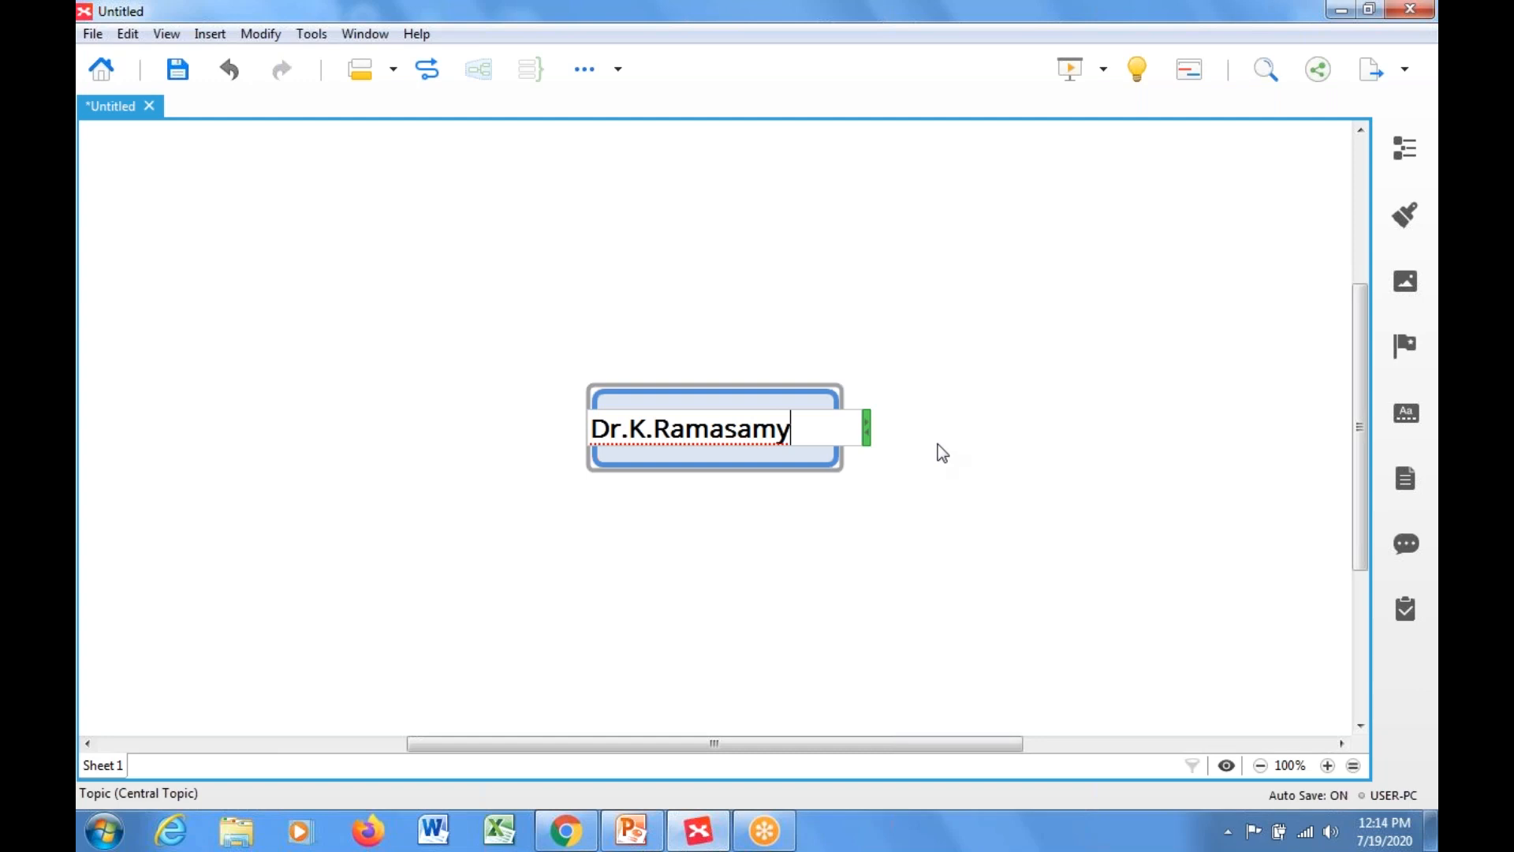
key("Return")
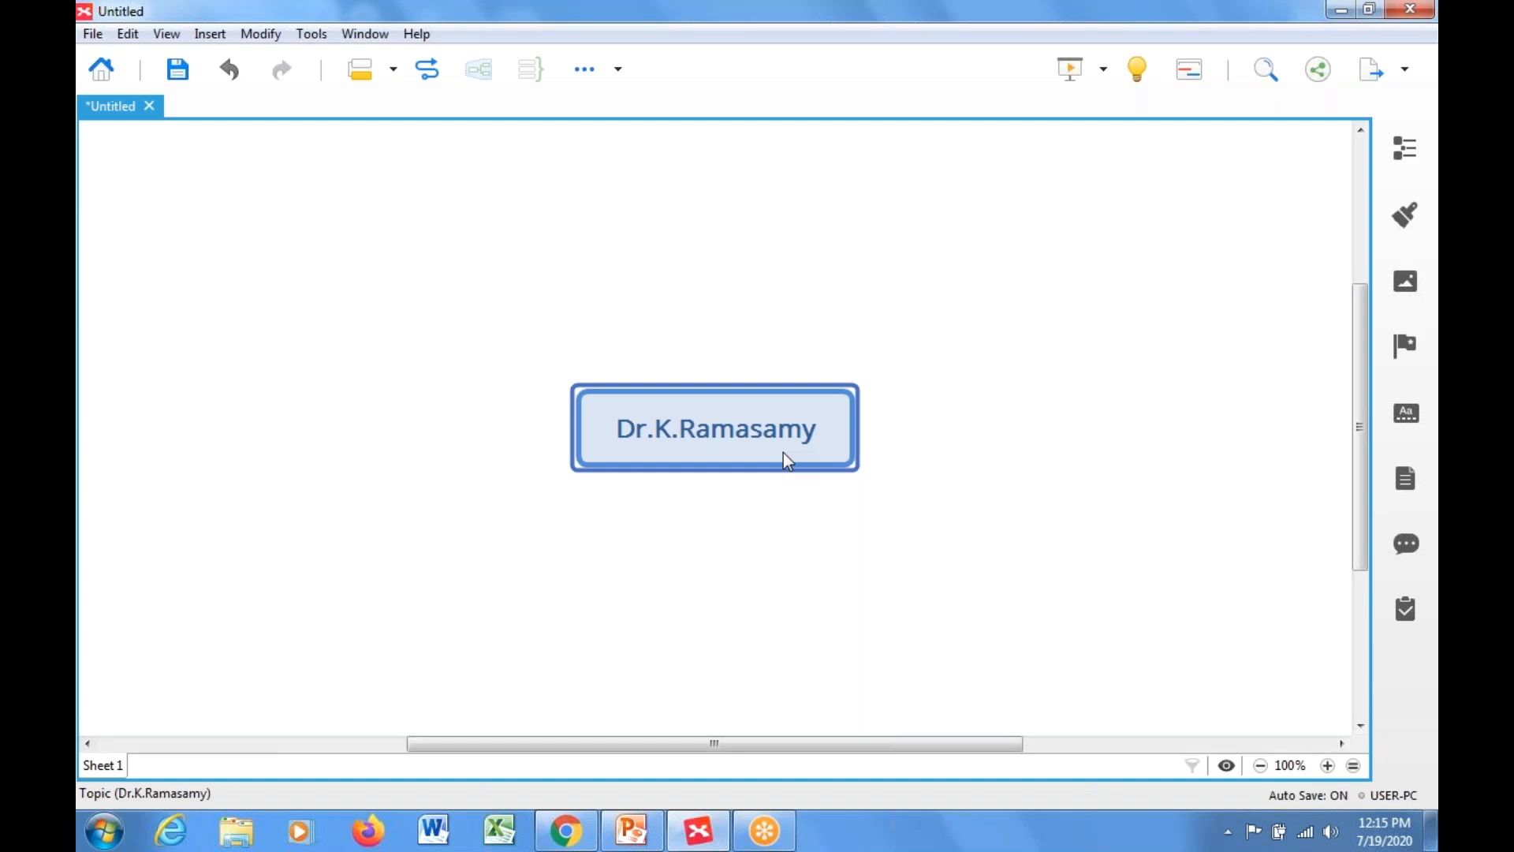
Step: Insert two main topics branching from the central topic
right_click(821, 418)
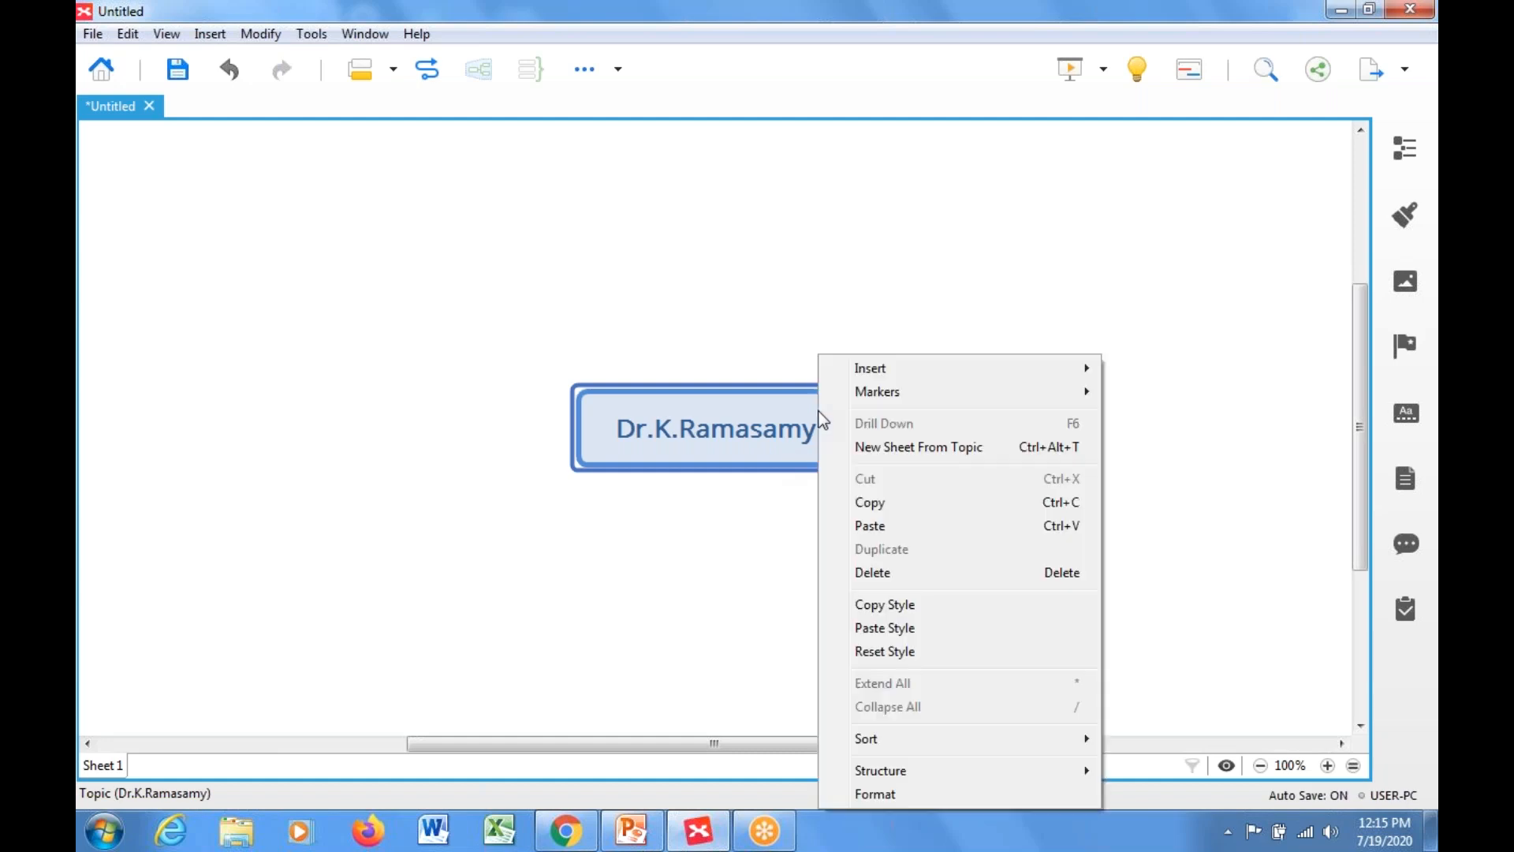
left_click(704, 520)
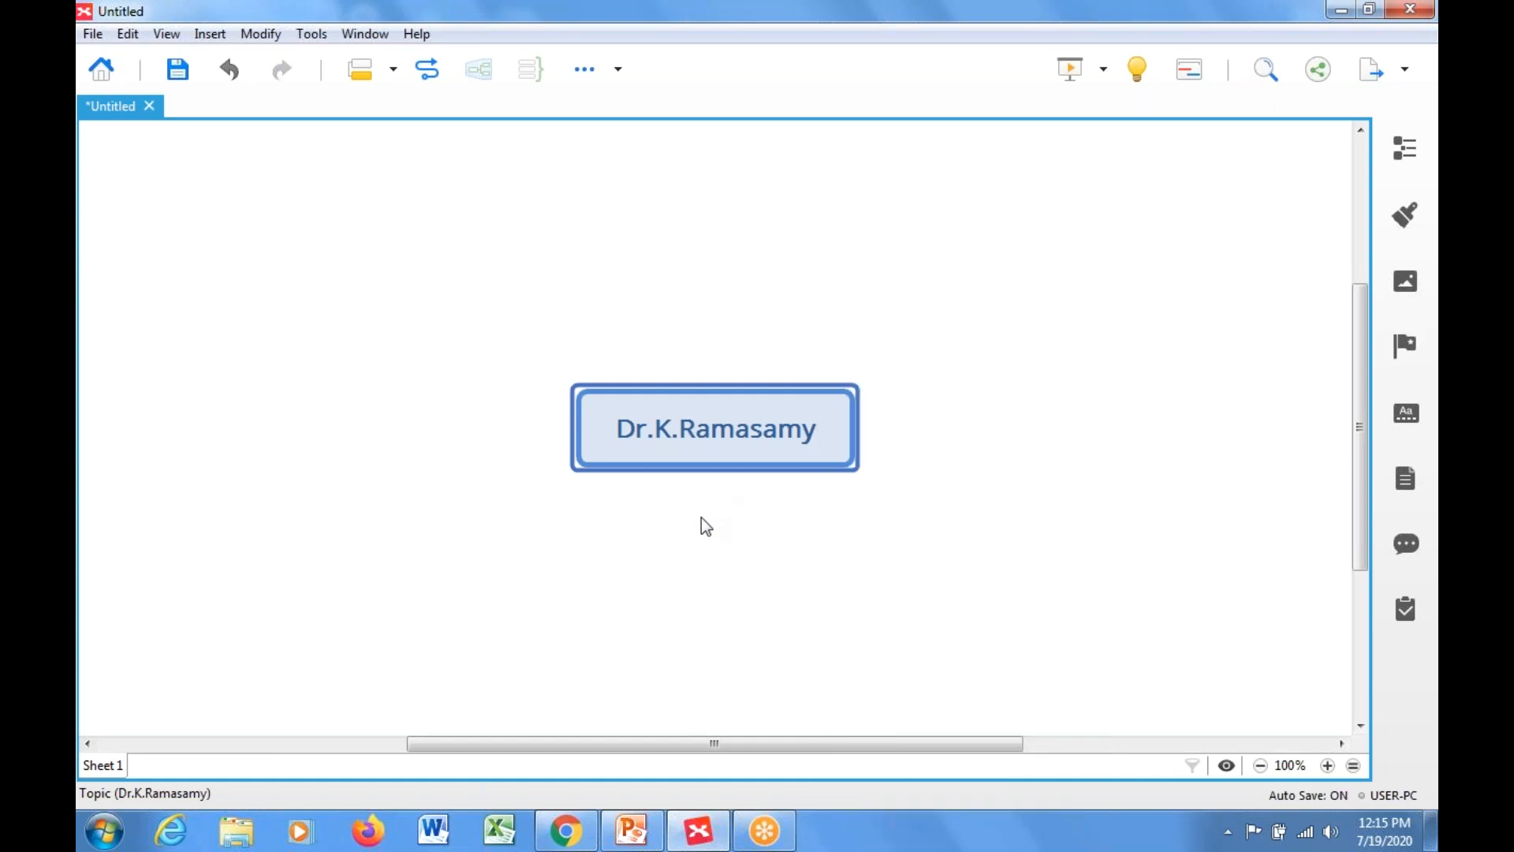
left_click(736, 414)
right_click(741, 411)
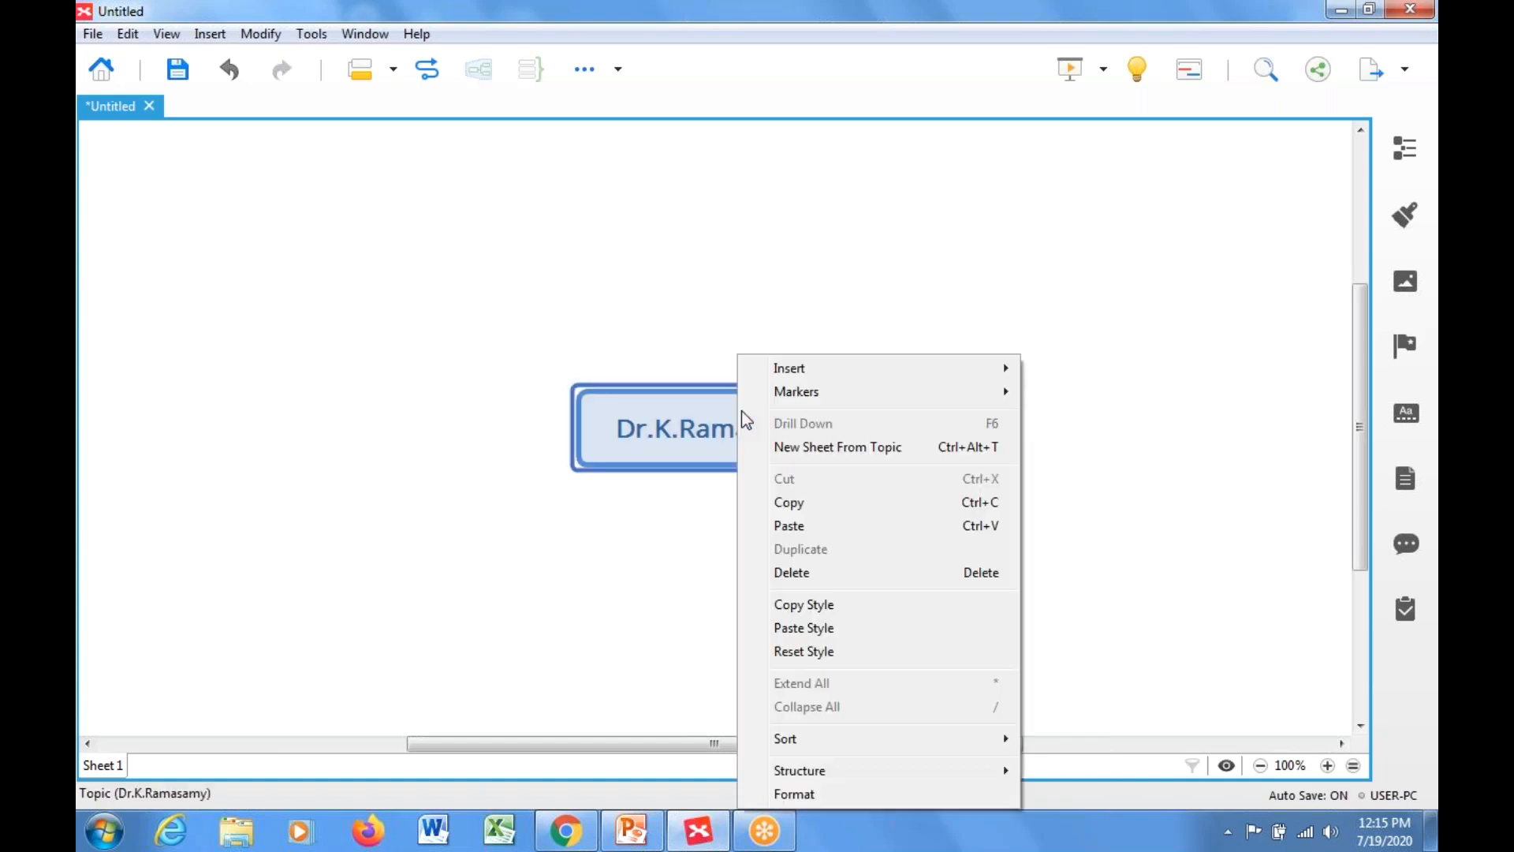
mouse_move(791, 376)
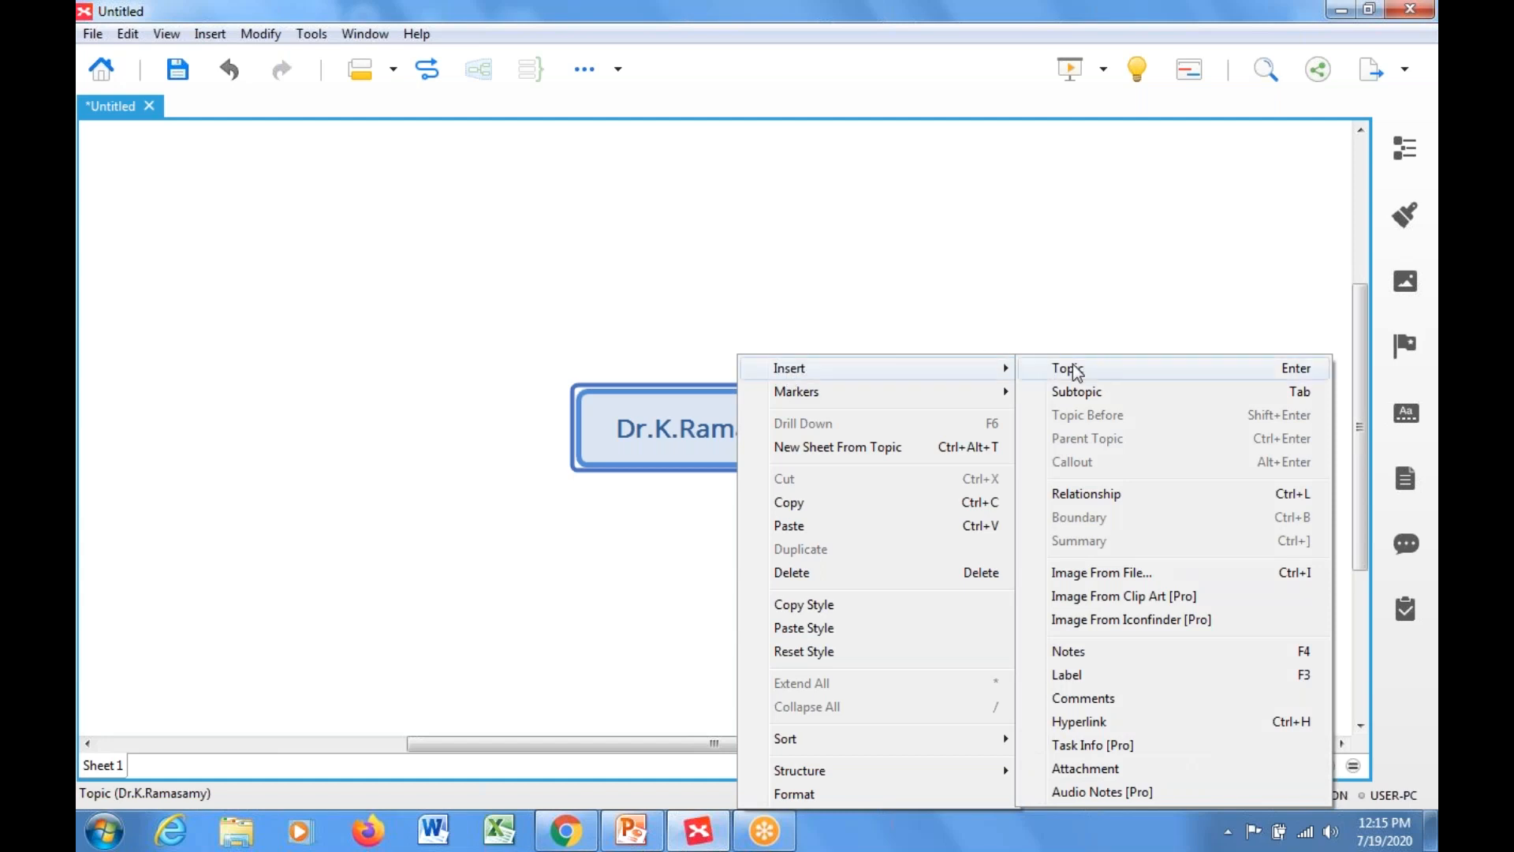
left_click(1124, 374)
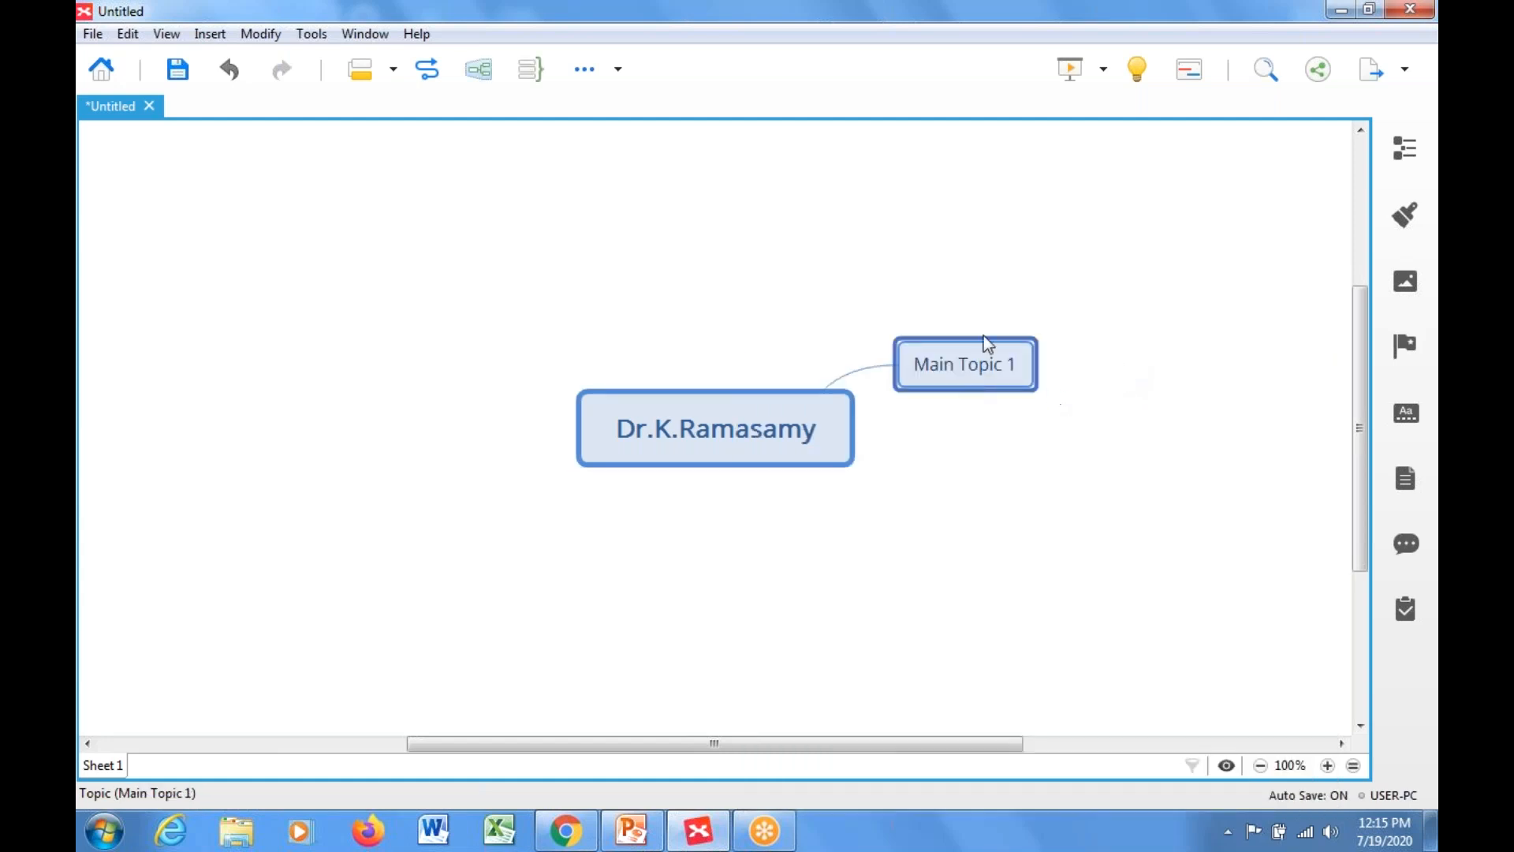
left_click(771, 412)
right_click(771, 411)
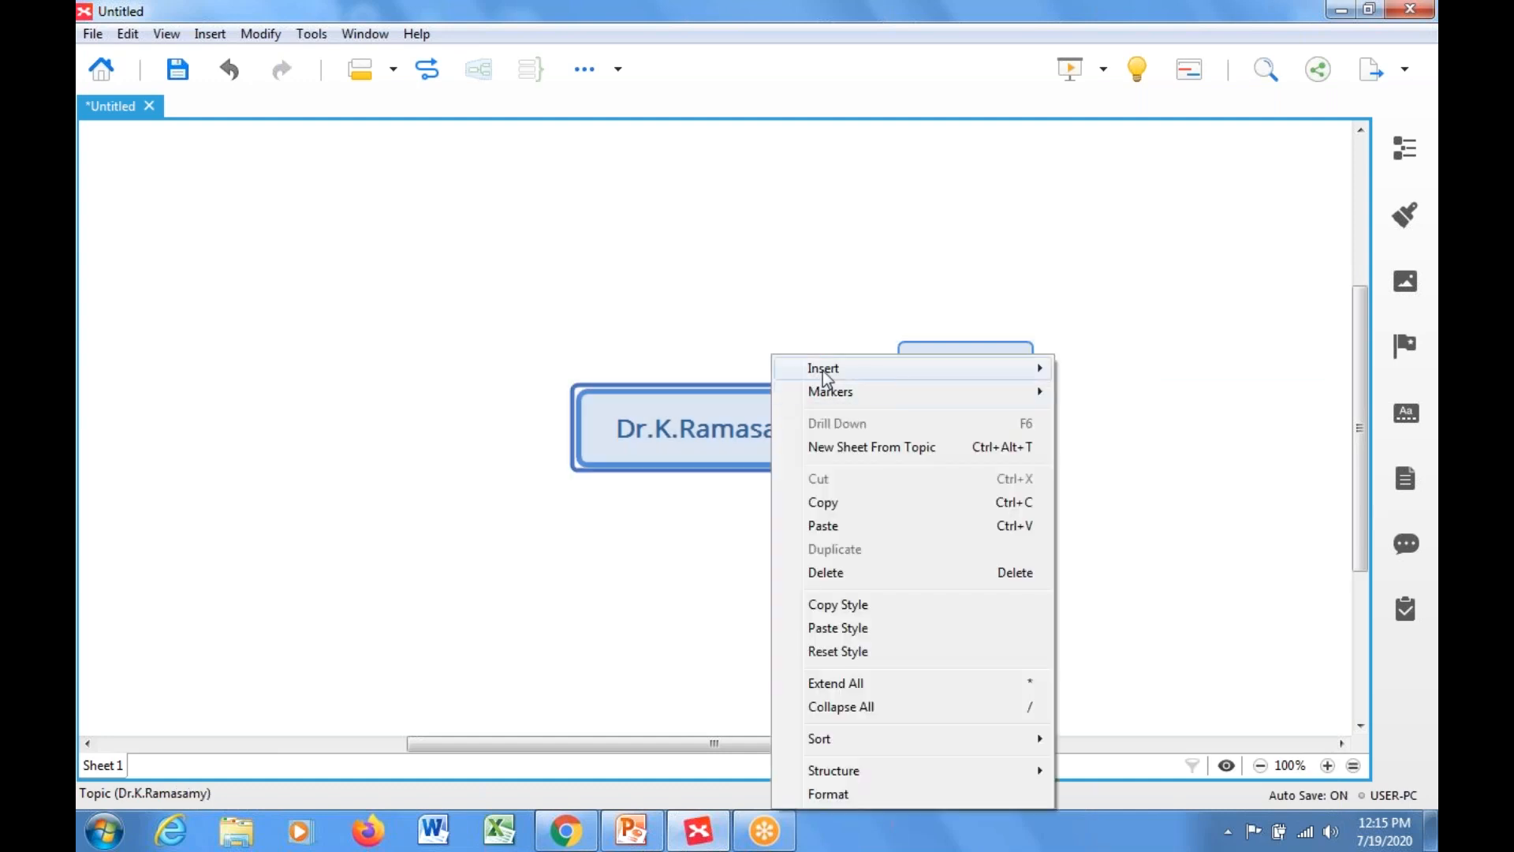
mouse_move(822, 370)
left_click(1152, 364)
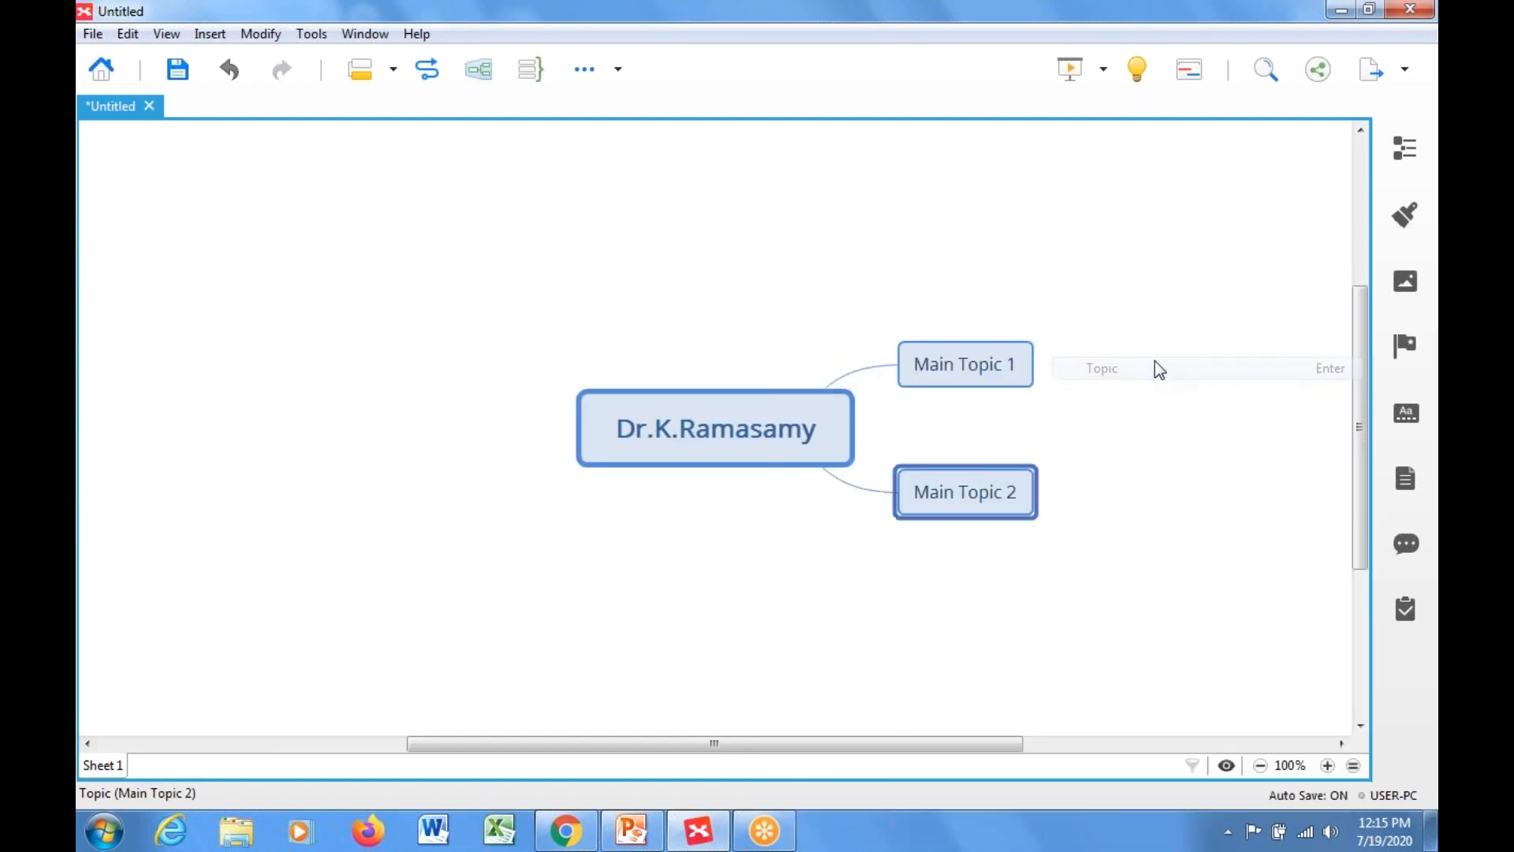
Step: Add two more main topics to the central topic, making four branches in all
left_click(723, 412)
right_click(724, 412)
mouse_move(785, 370)
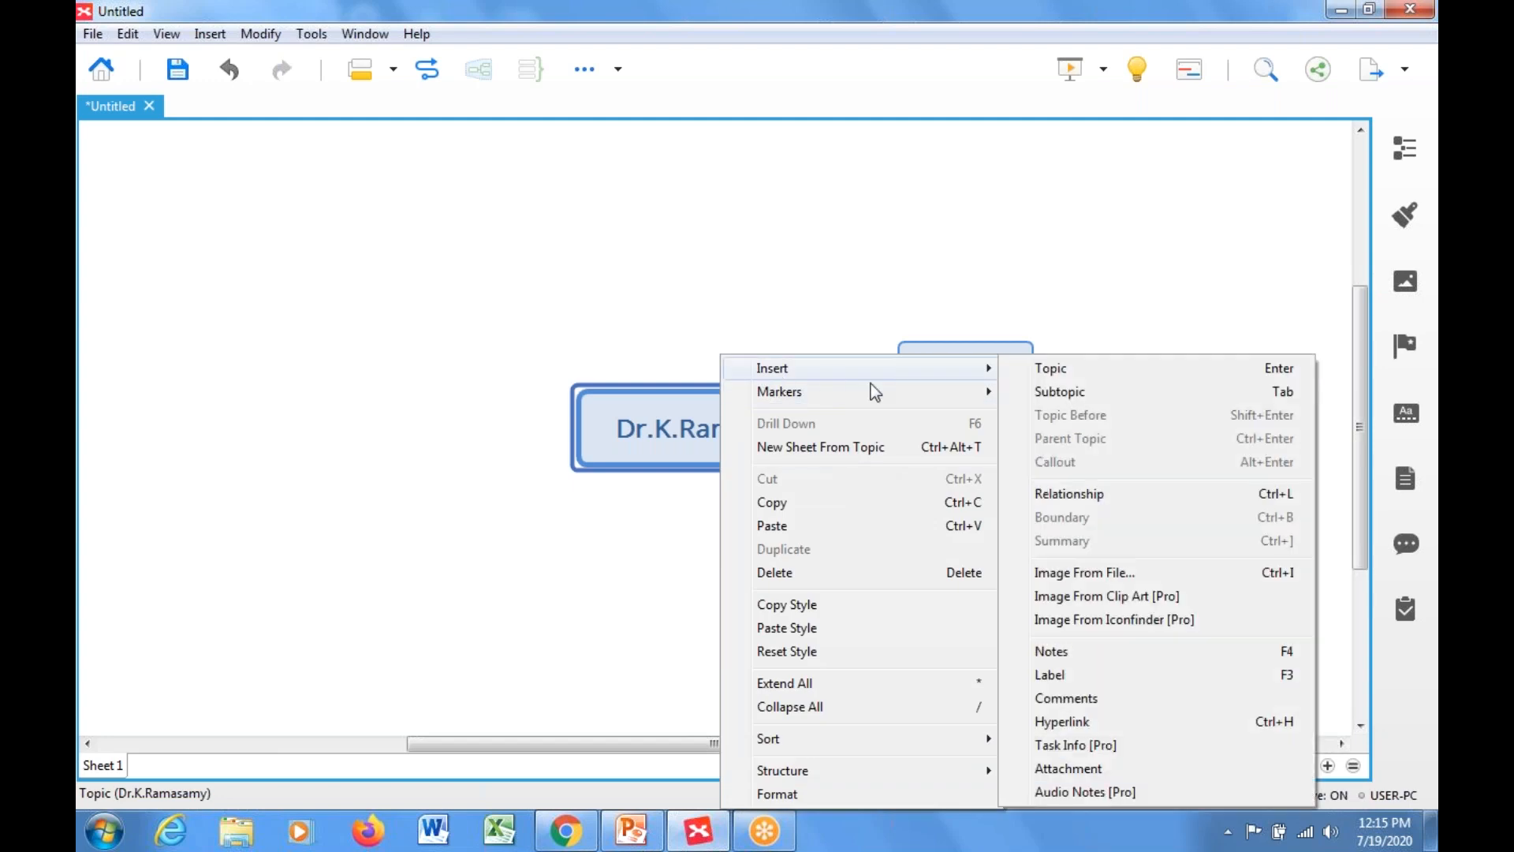
left_click(1063, 368)
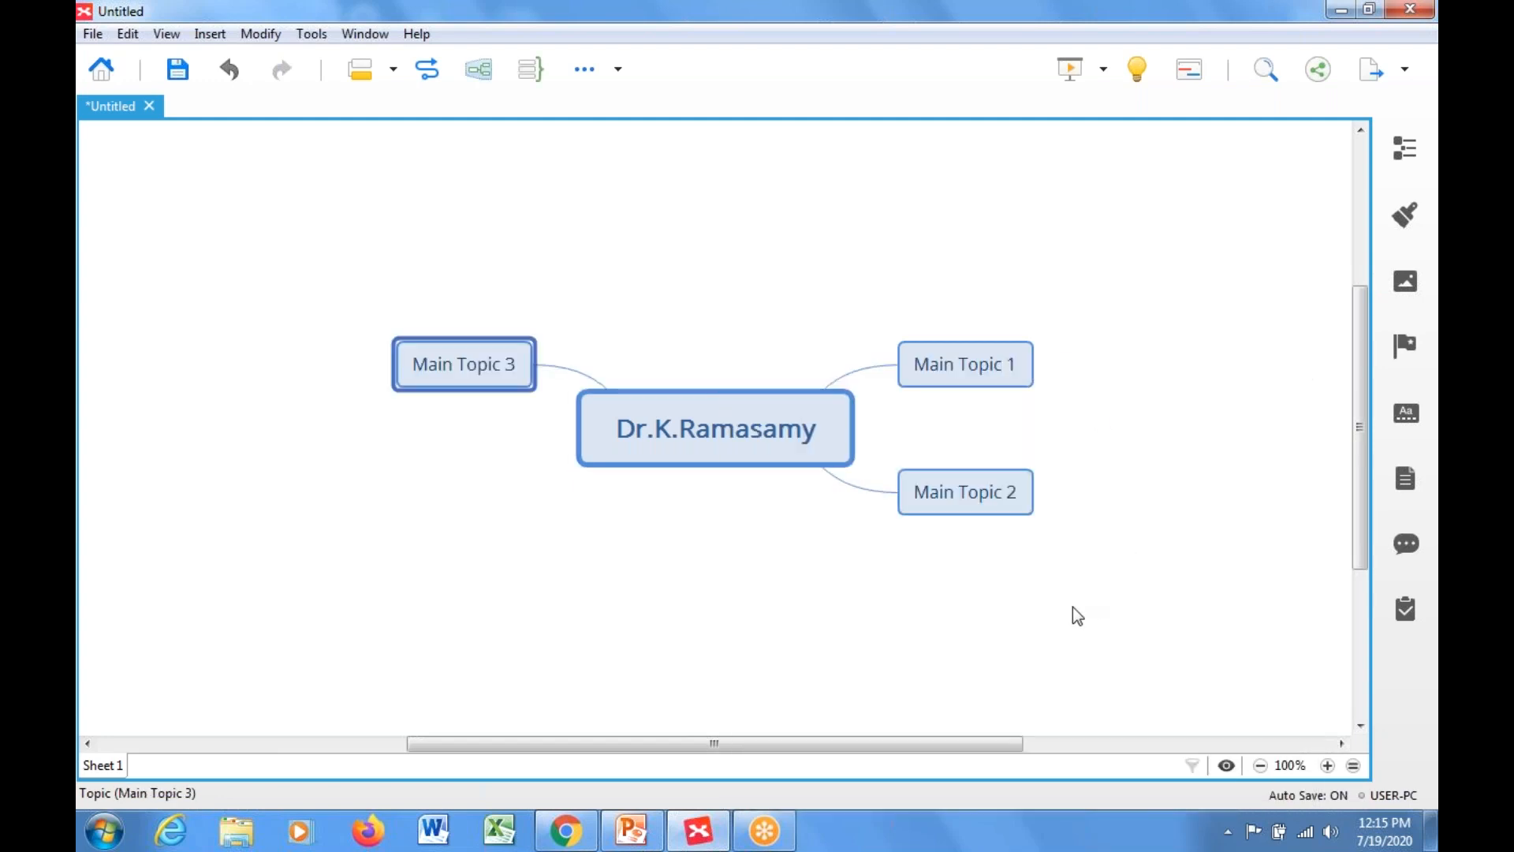
left_click(833, 444)
right_click(834, 448)
mouse_move(888, 365)
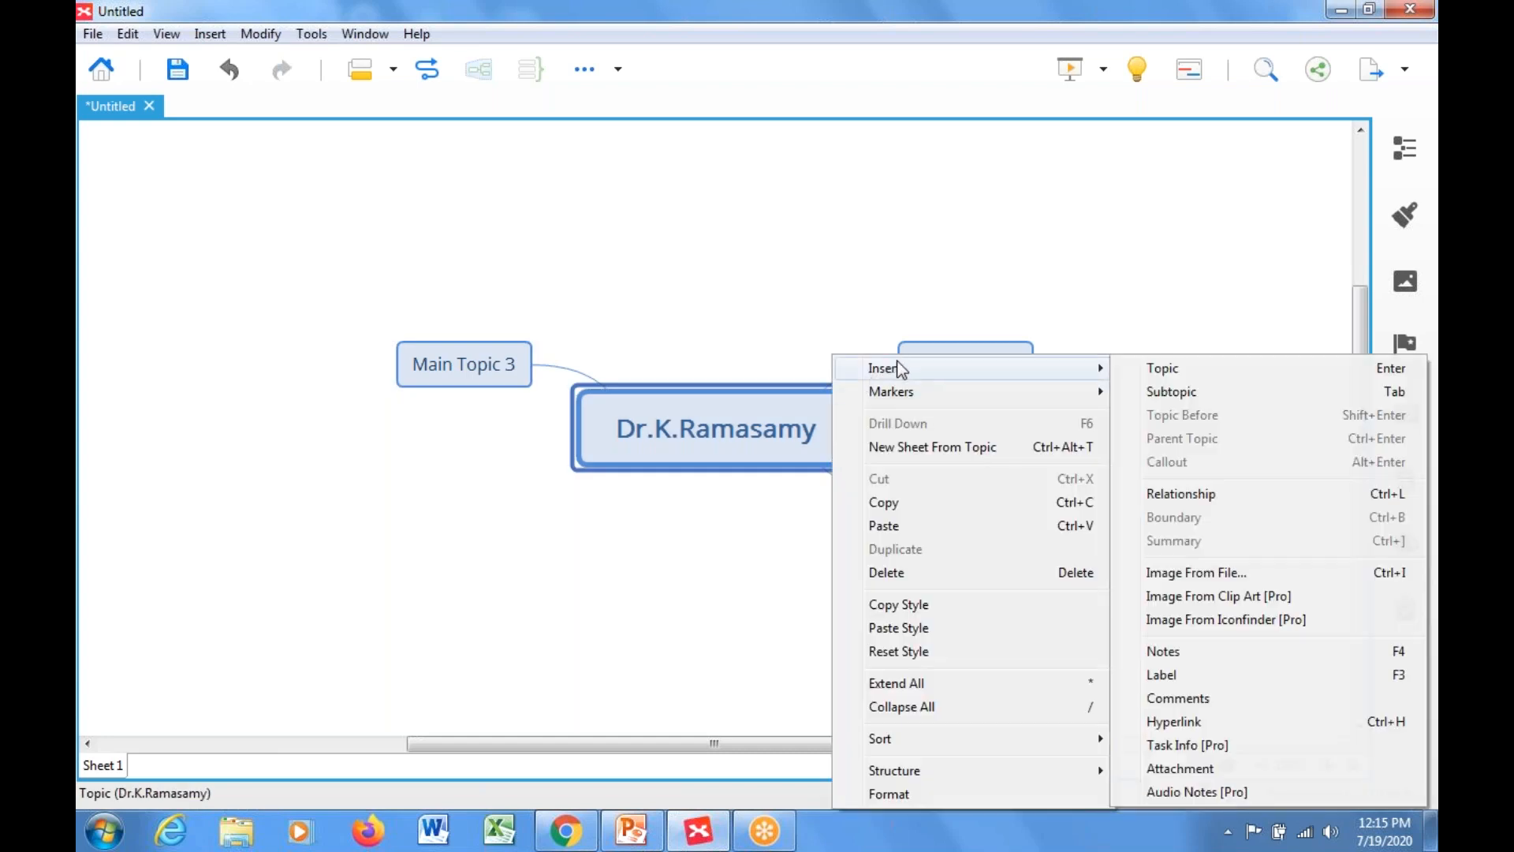
left_click(1142, 368)
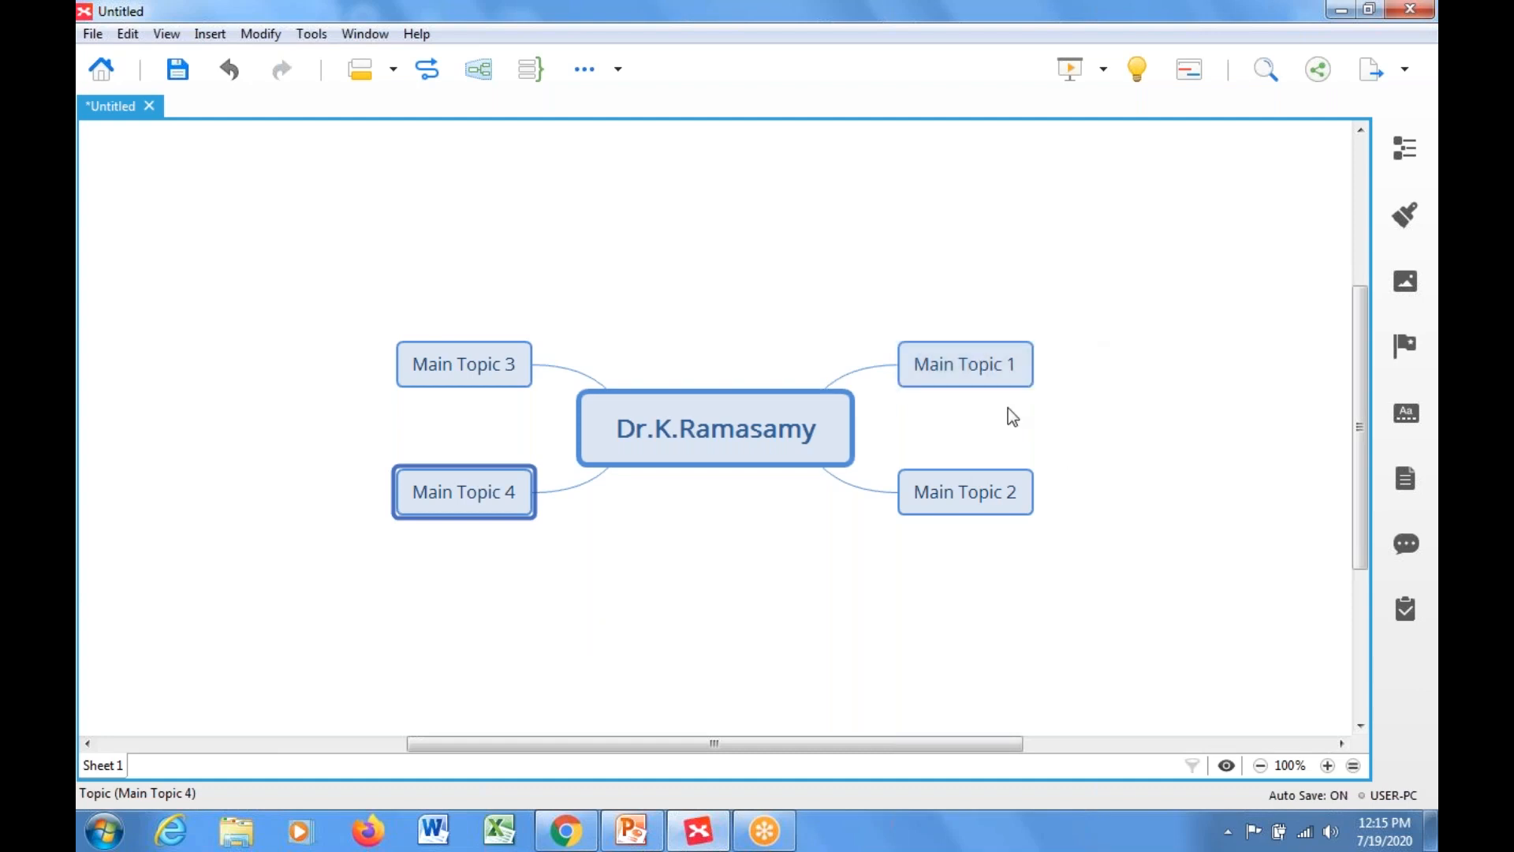
Step: Add two subtopics to Main Topic 1
left_click(996, 358)
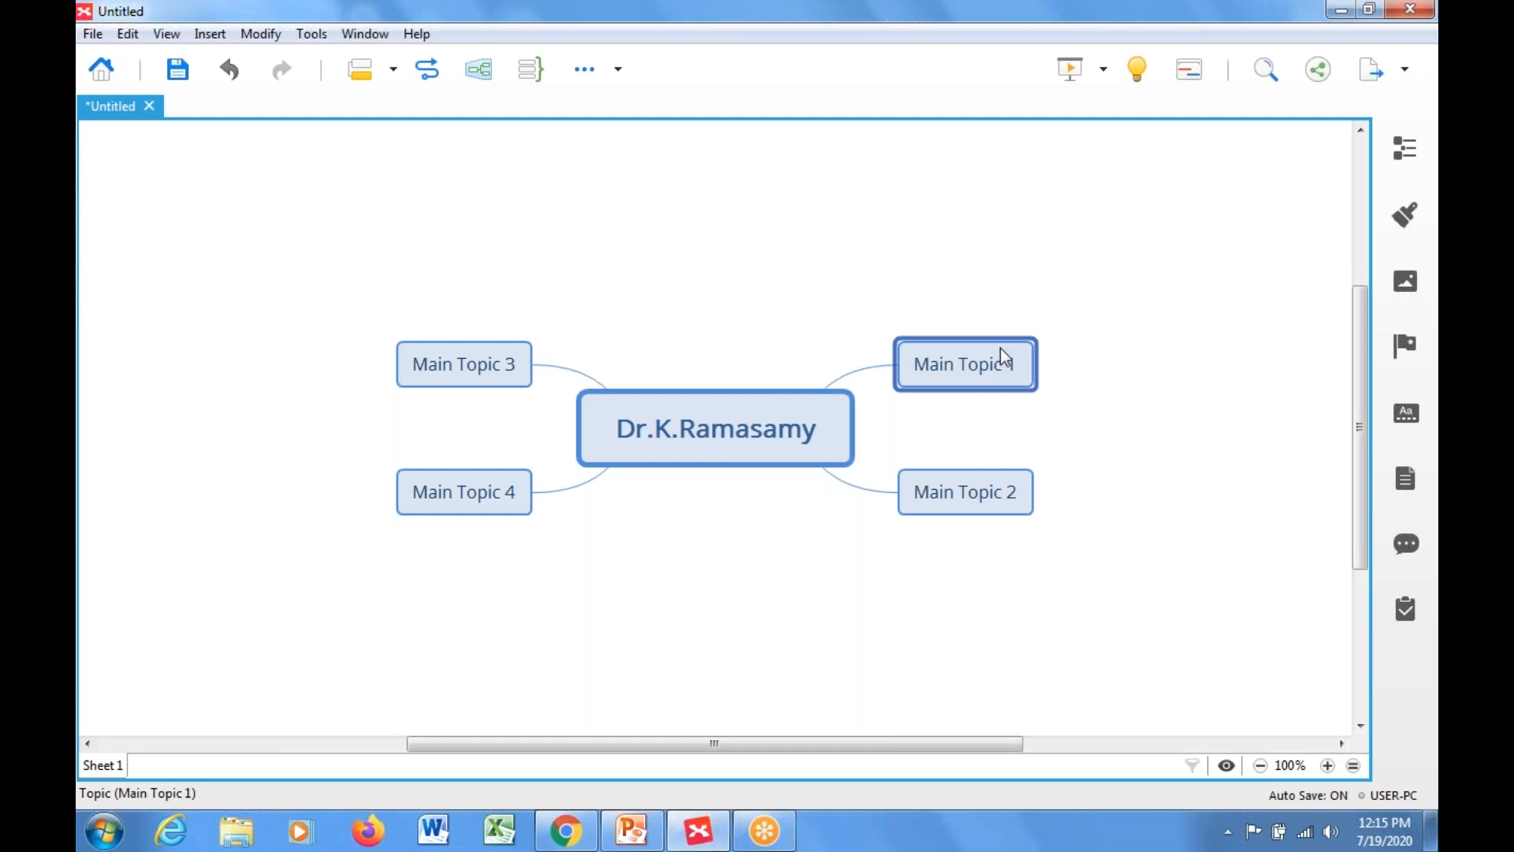
right_click(1001, 354)
mouse_move(1063, 342)
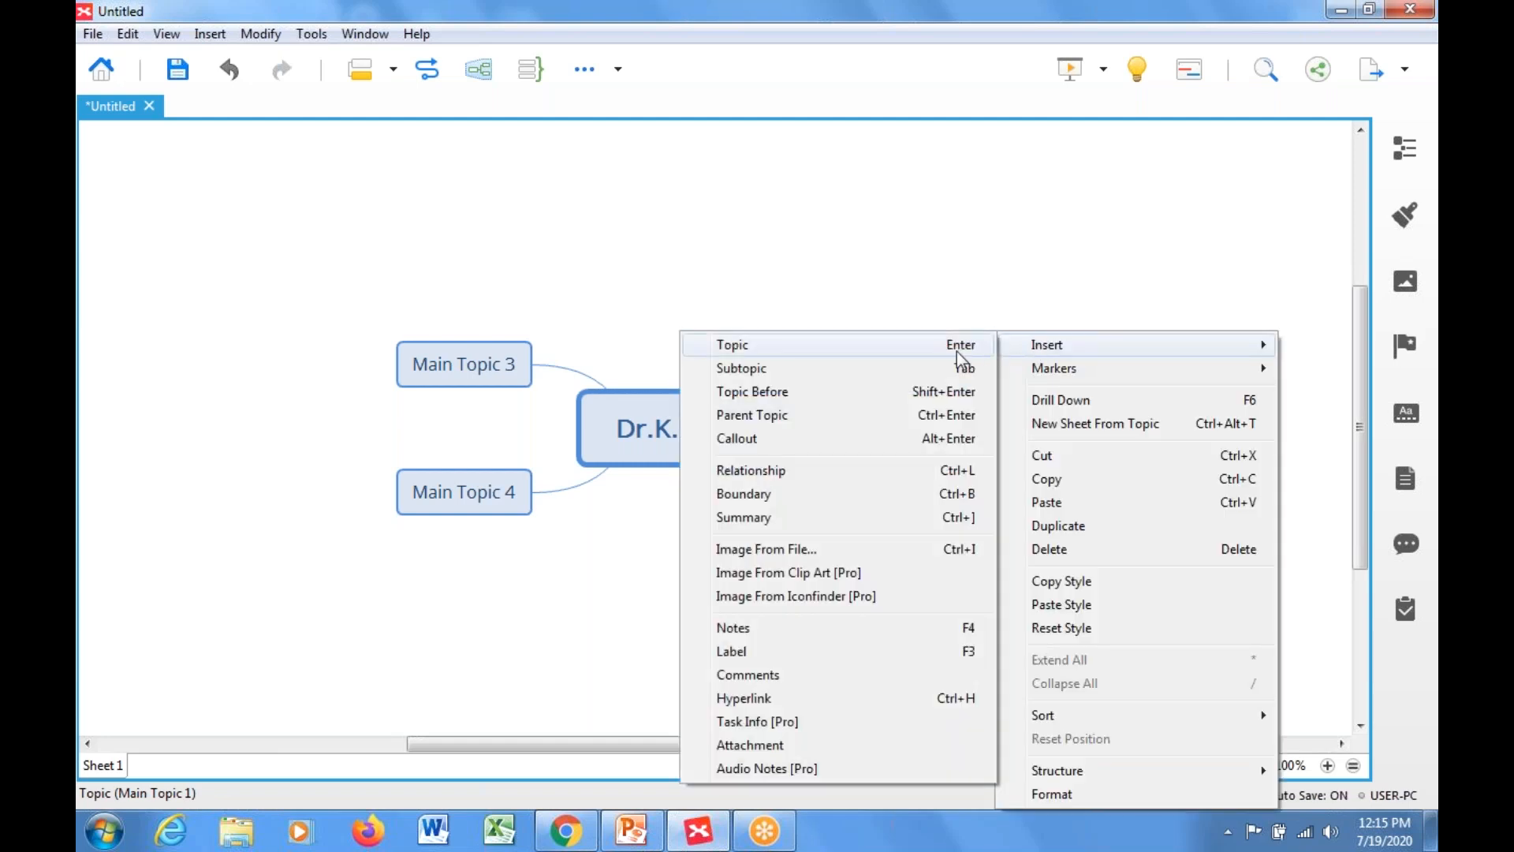
left_click(939, 367)
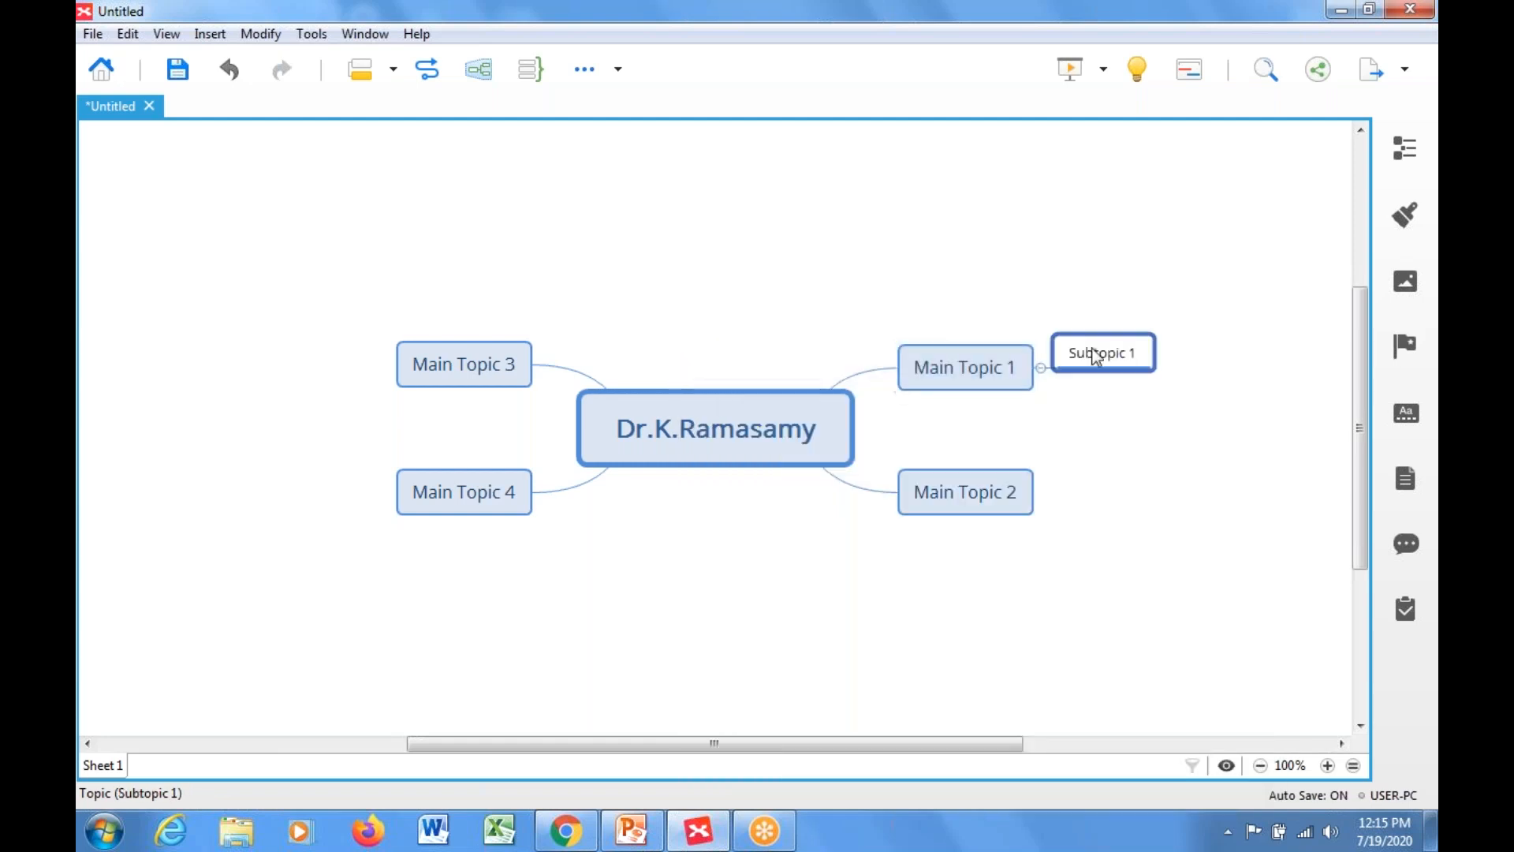
left_click(967, 372)
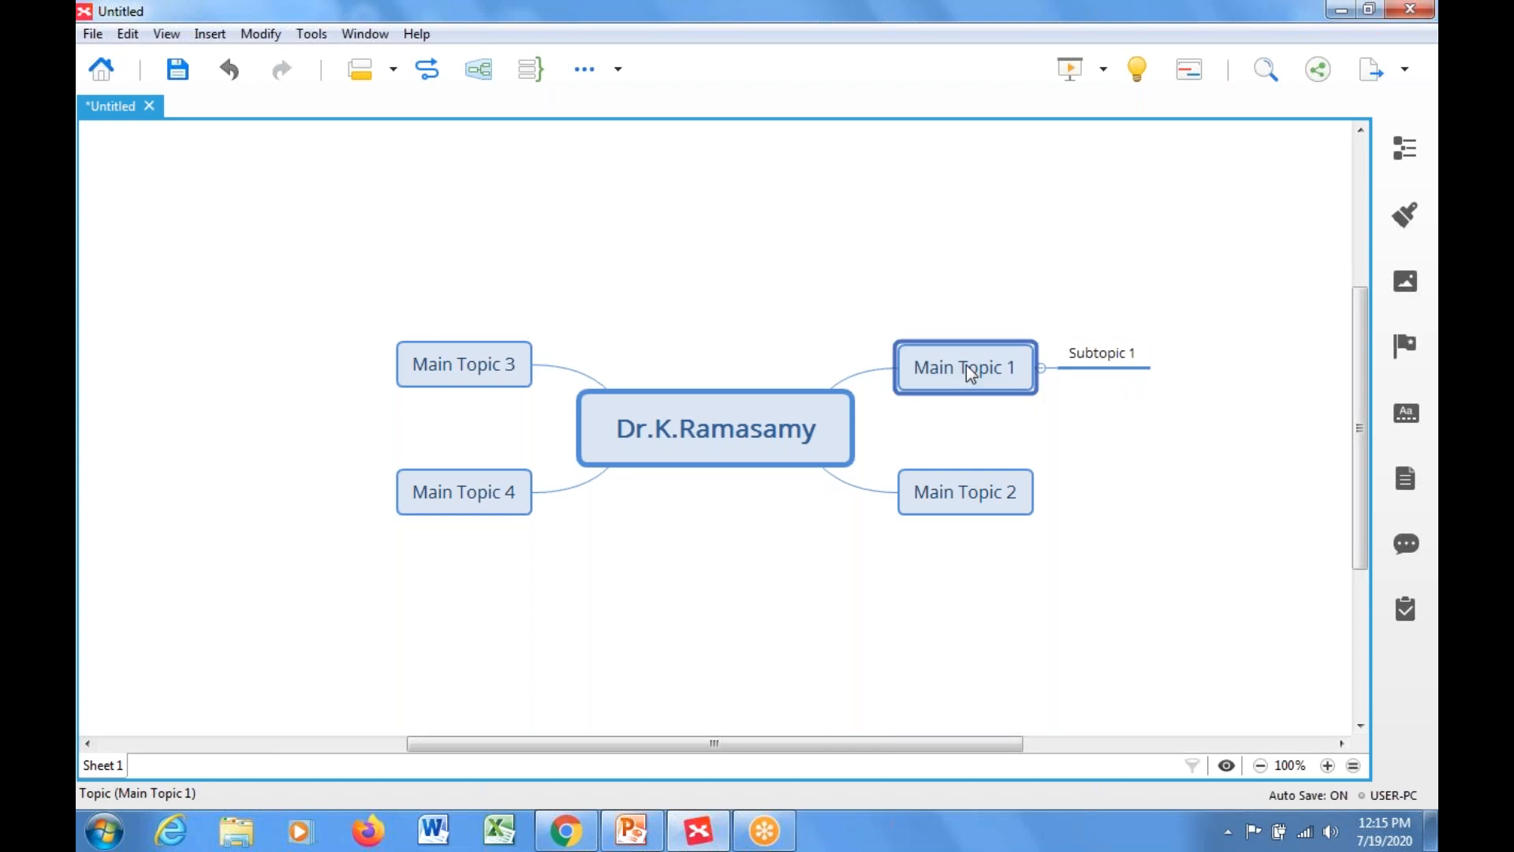
right_click(970, 374)
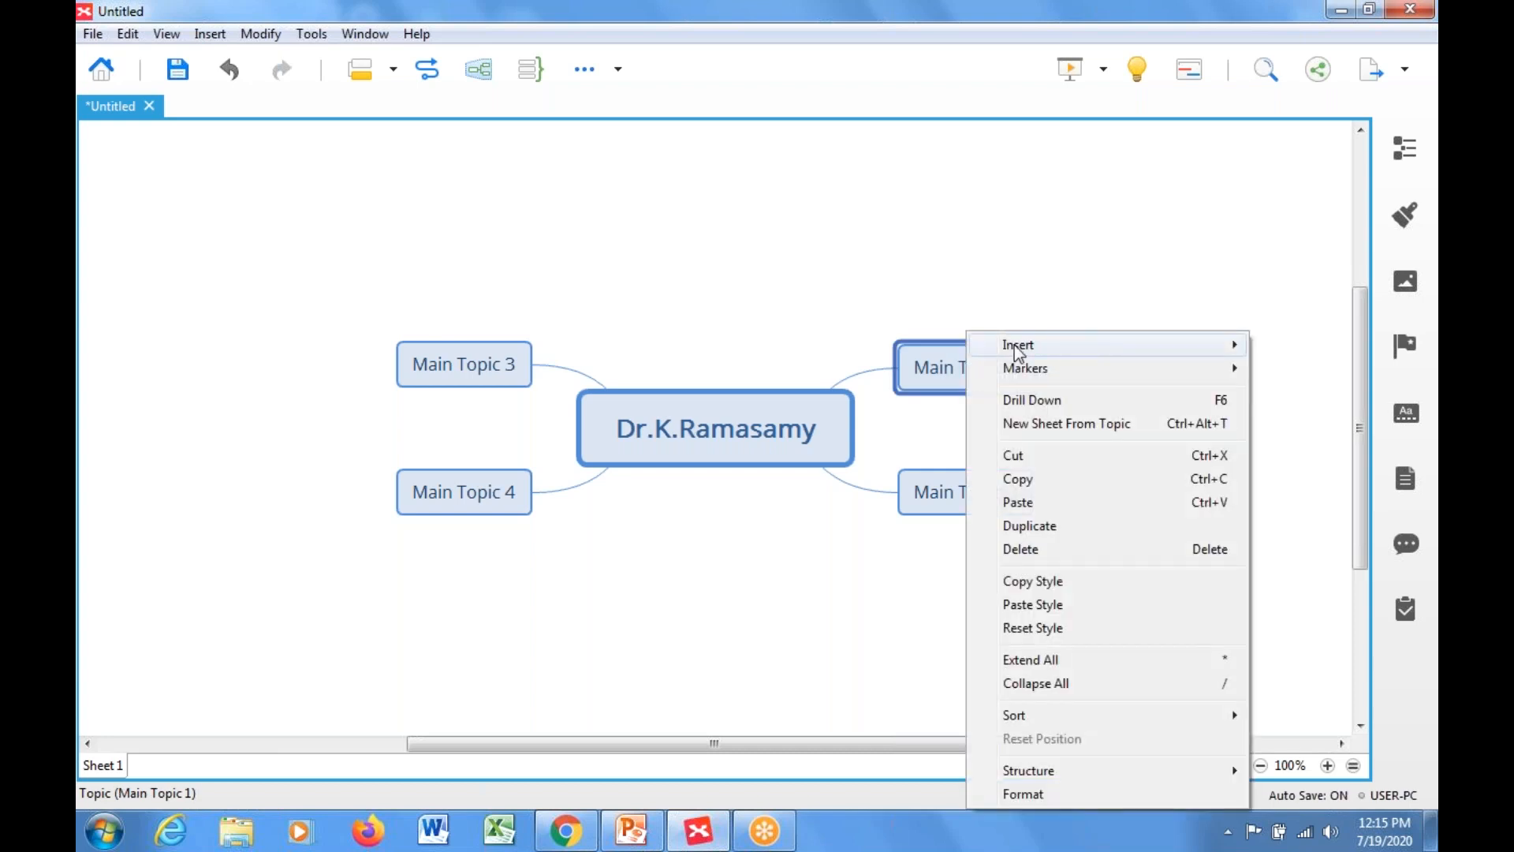
mouse_move(1014, 344)
left_click(777, 368)
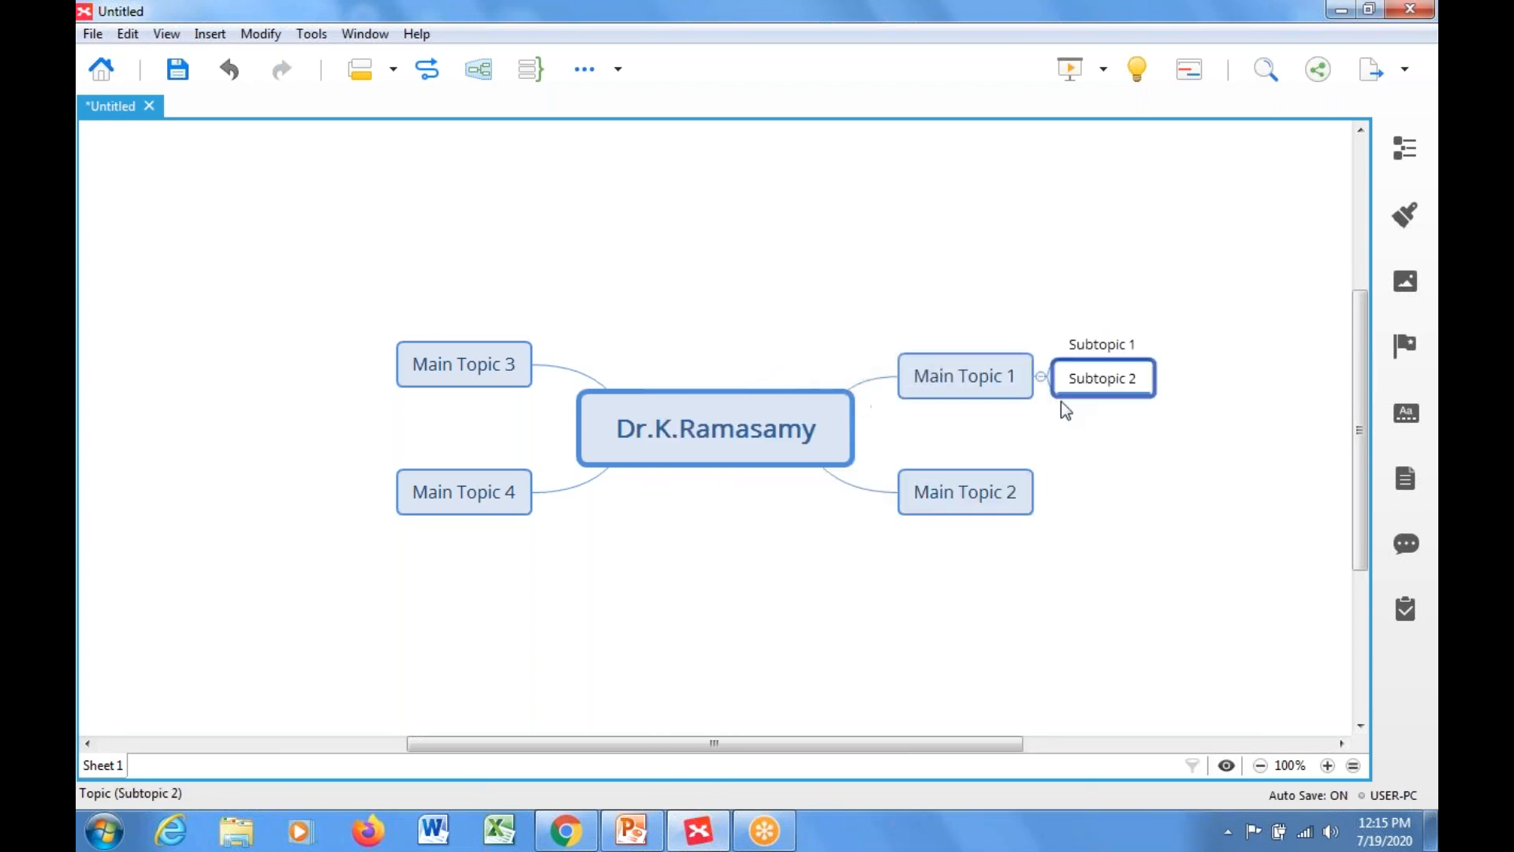
Step: Add two subtopics to Main Topic 2
left_click(991, 482)
right_click(991, 482)
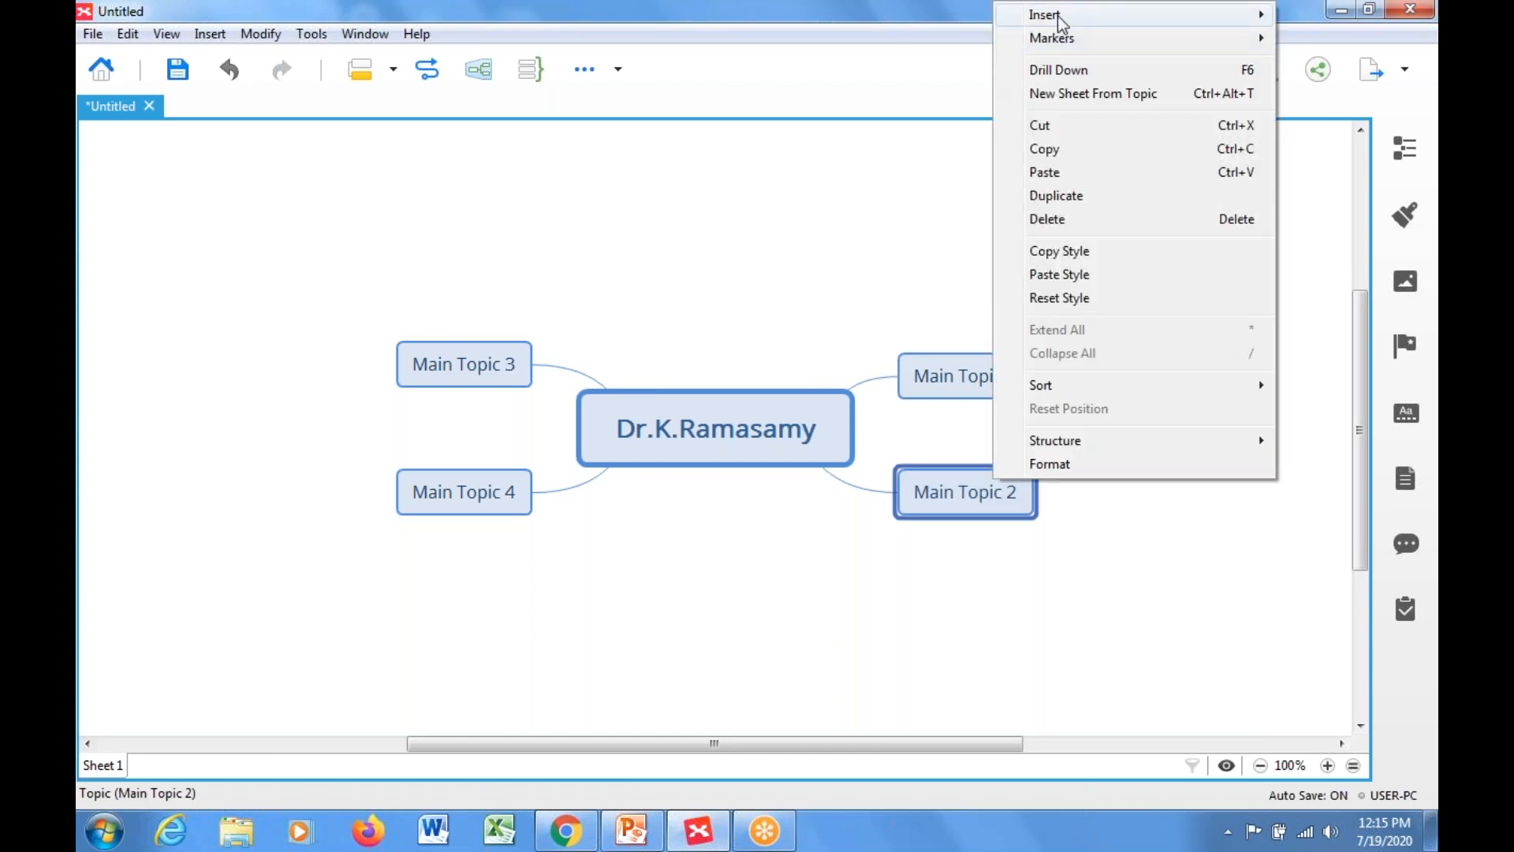
mouse_move(1057, 16)
left_click(773, 40)
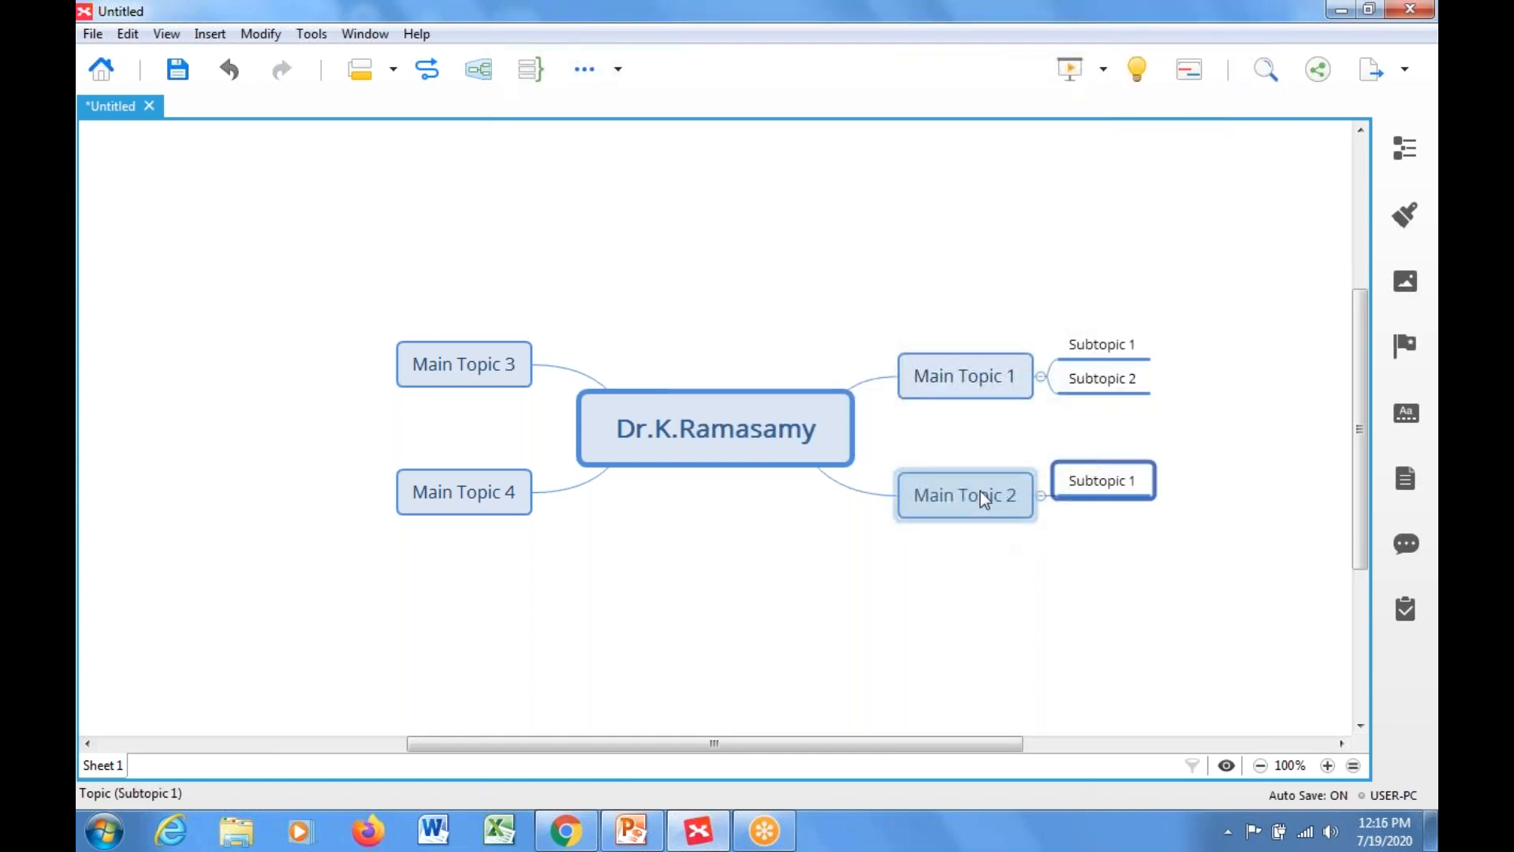
left_click(981, 491)
right_click(981, 491)
mouse_move(1029, 26)
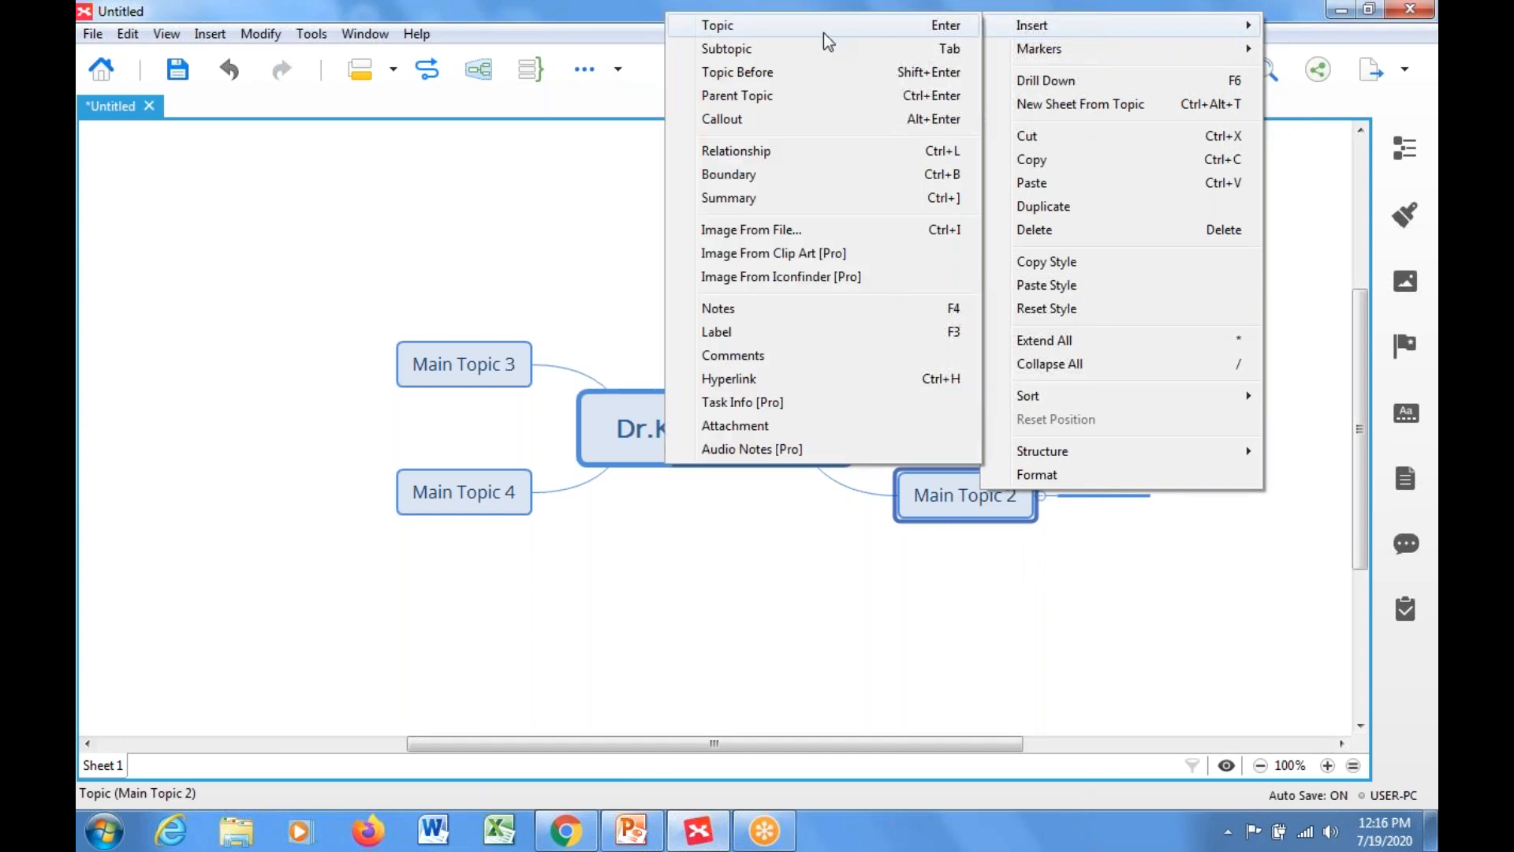
left_click(789, 48)
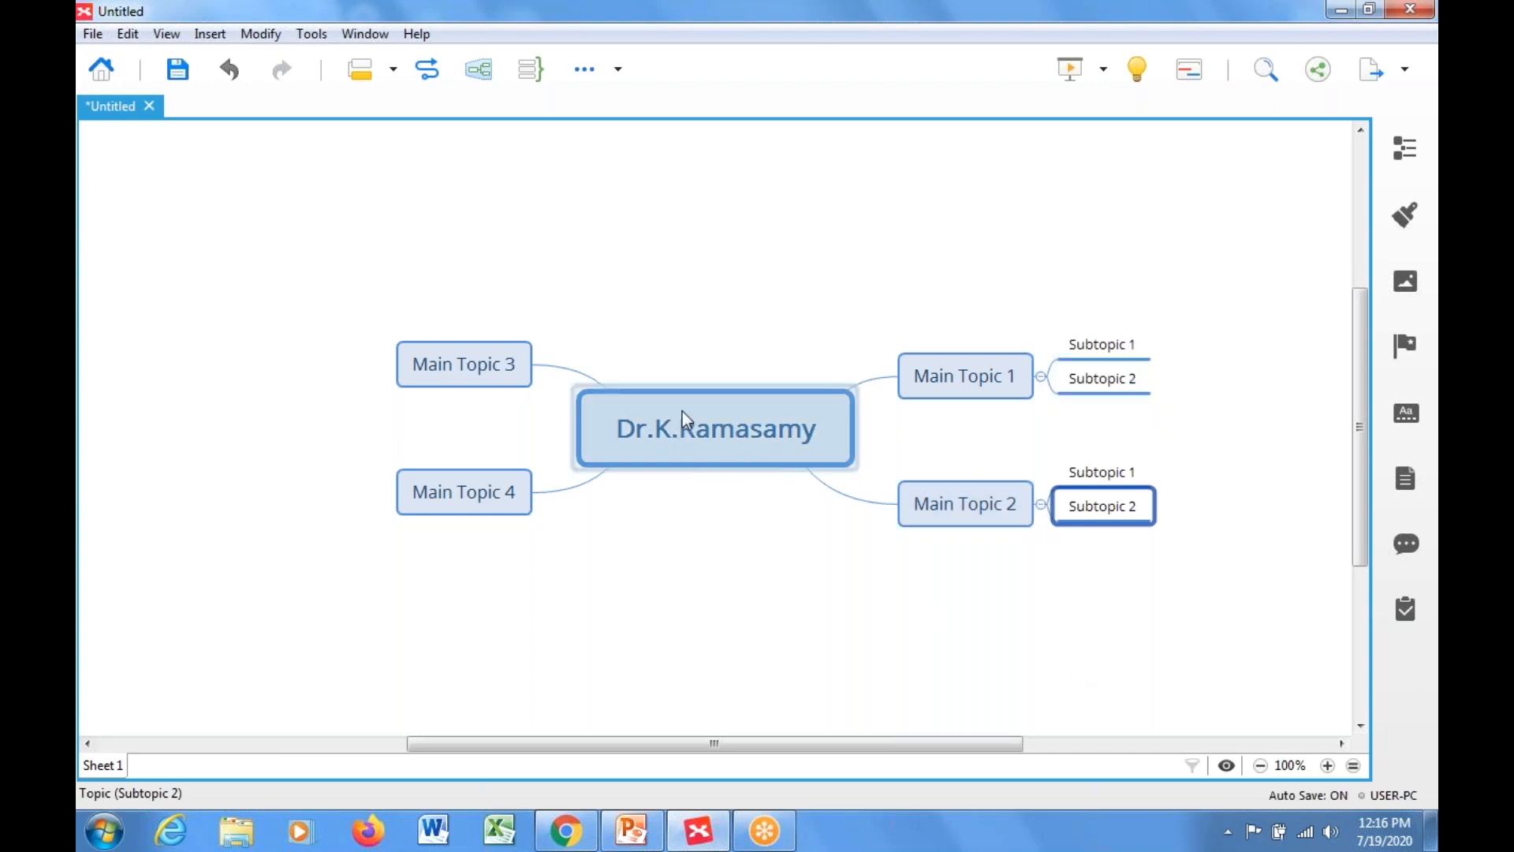
Step: Insert the image file "kr pp" into the central topic and fit it above the name
left_click(713, 423)
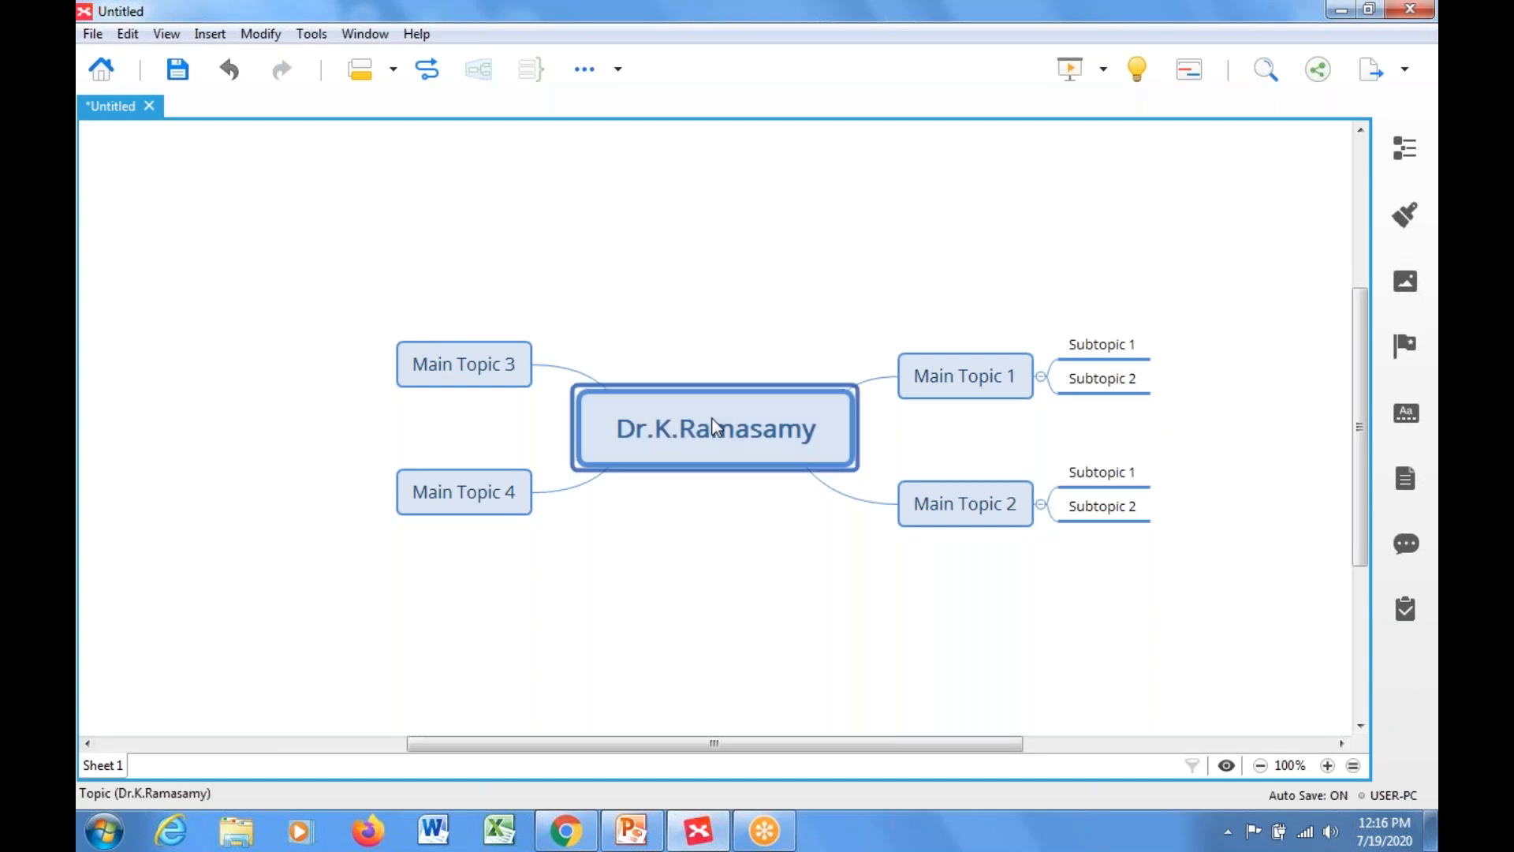
right_click(714, 426)
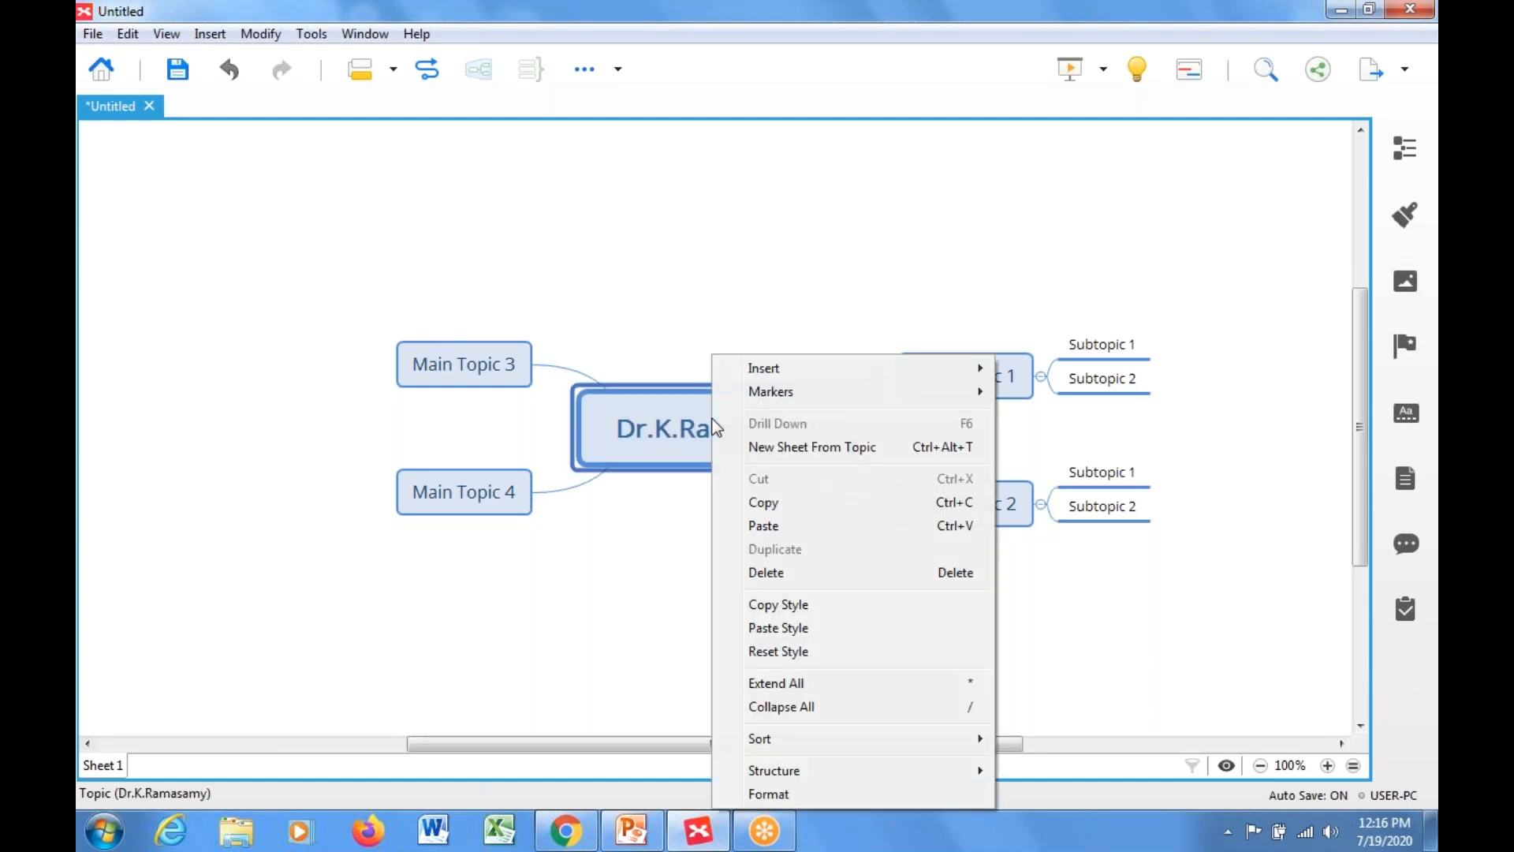
mouse_move(781, 368)
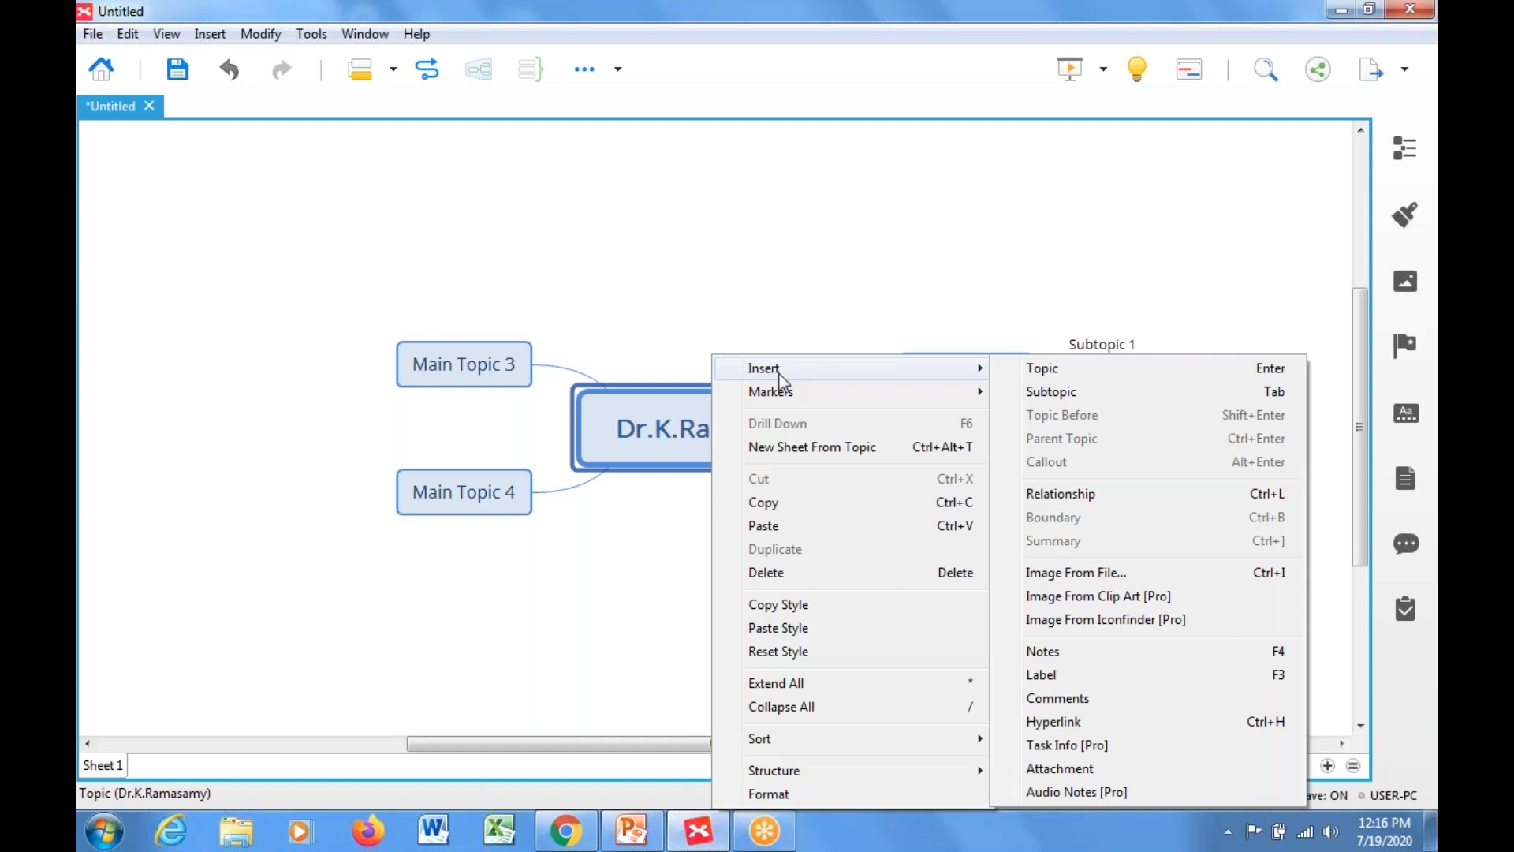
left_click(713, 409)
right_click(713, 409)
mouse_move(828, 368)
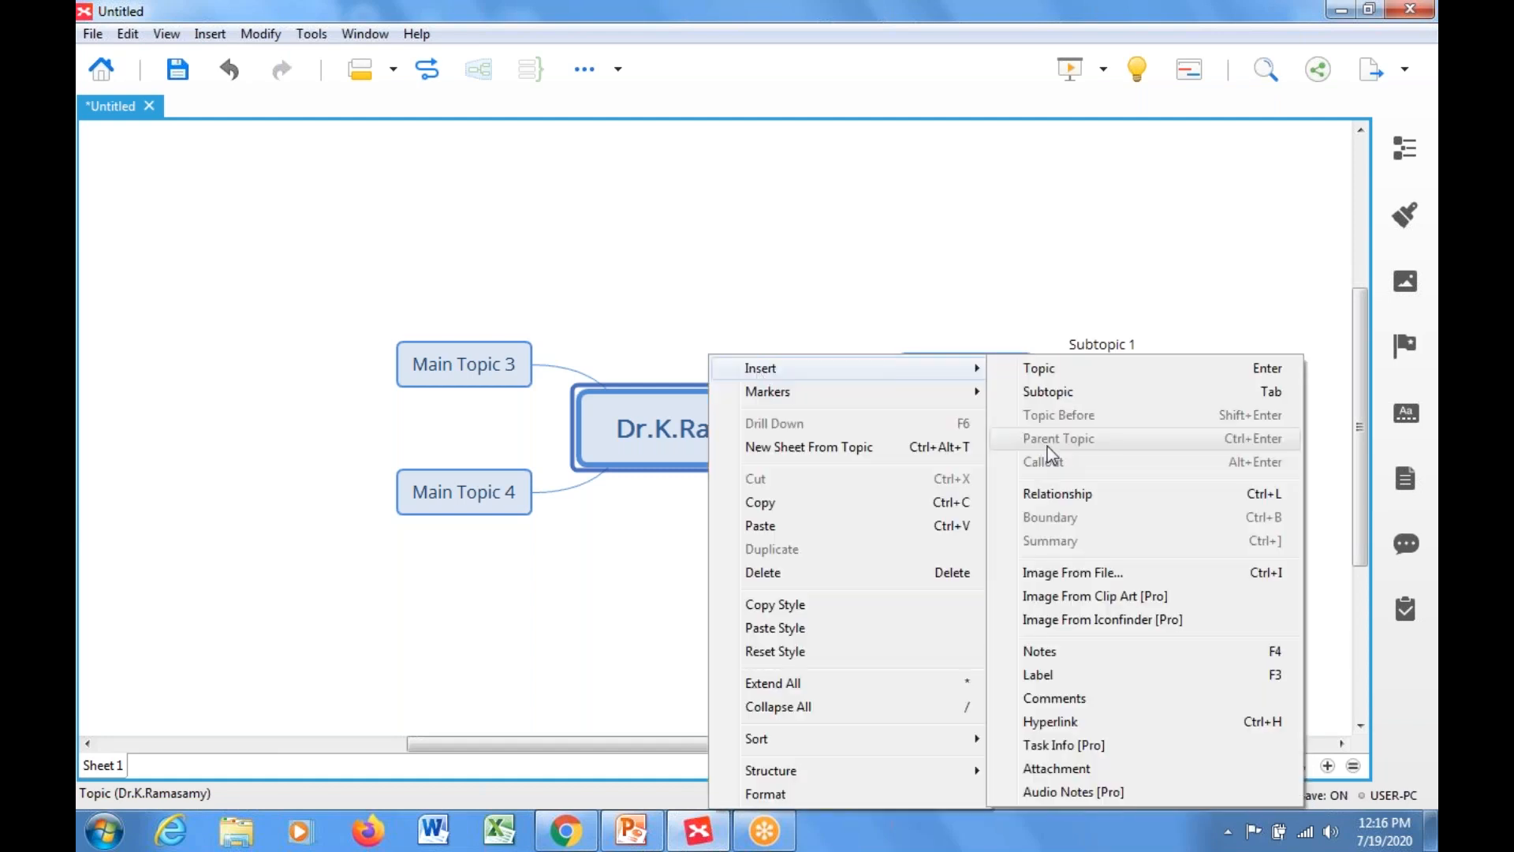
left_click(1062, 574)
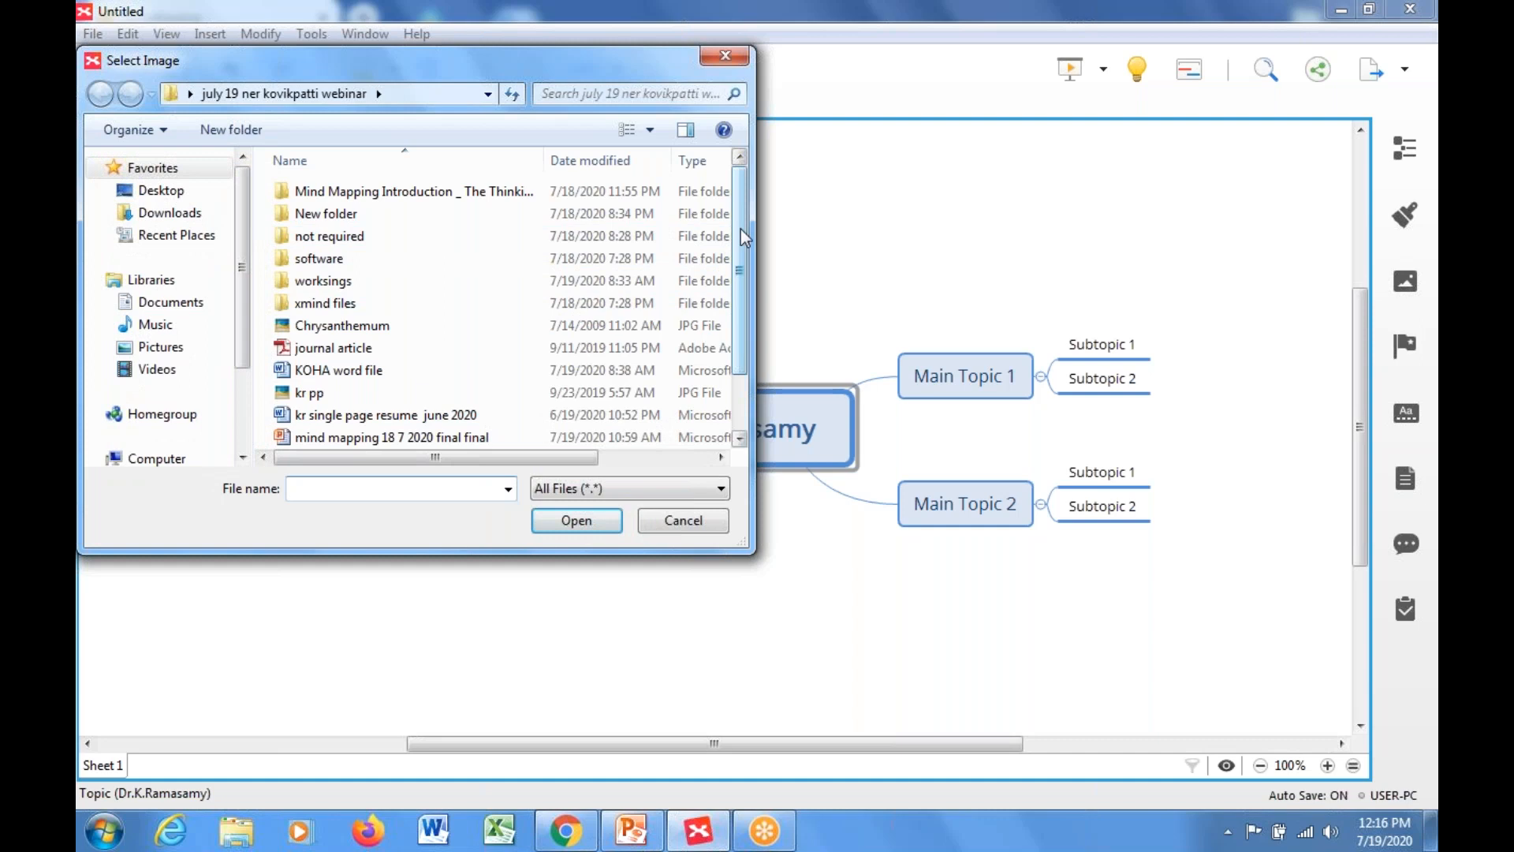
left_click_drag(743, 236, 742, 346)
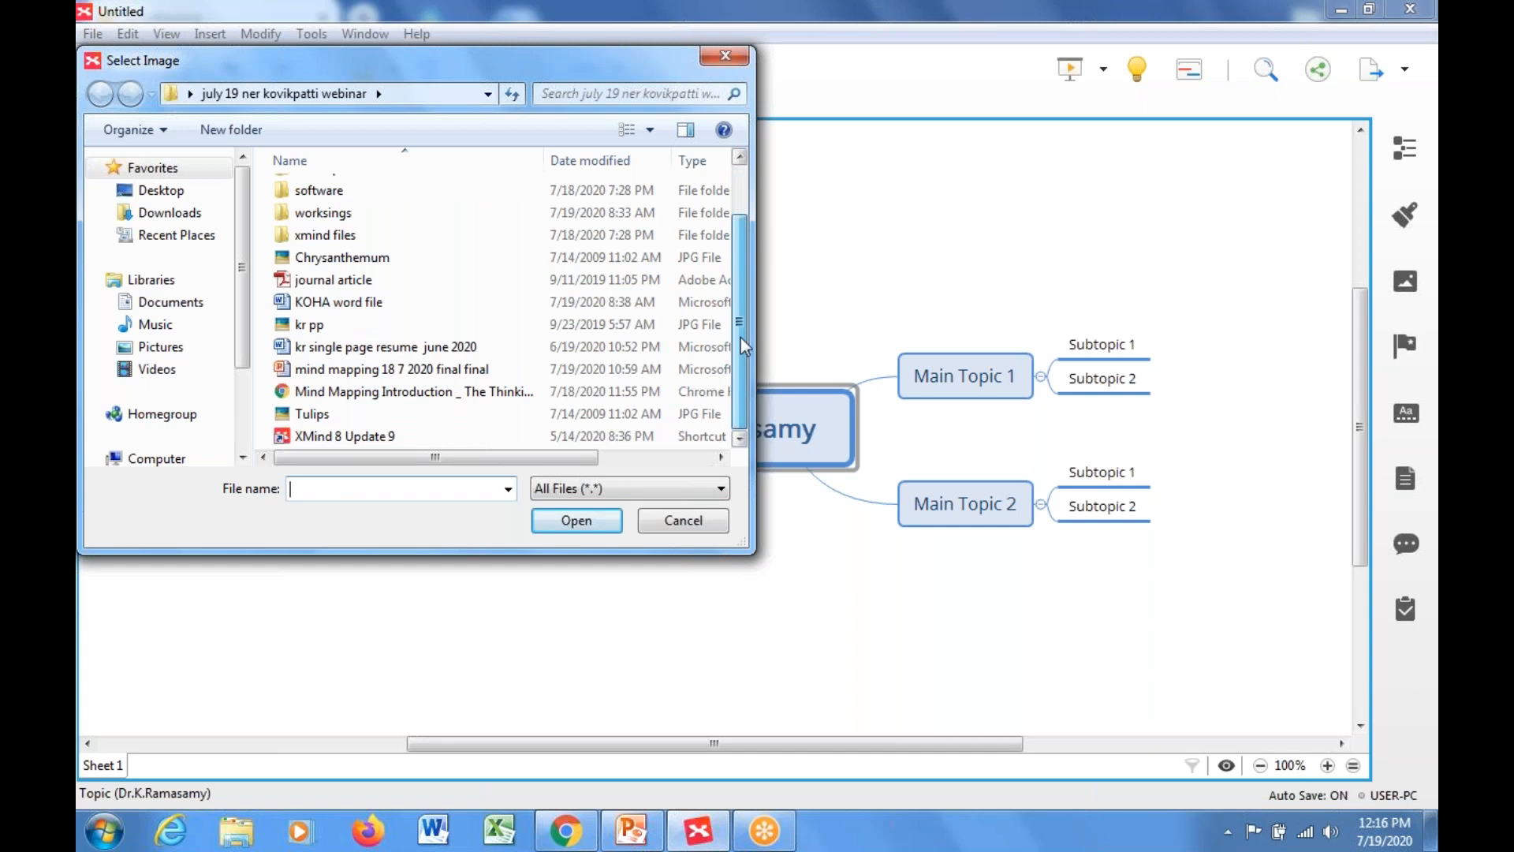
left_click(473, 324)
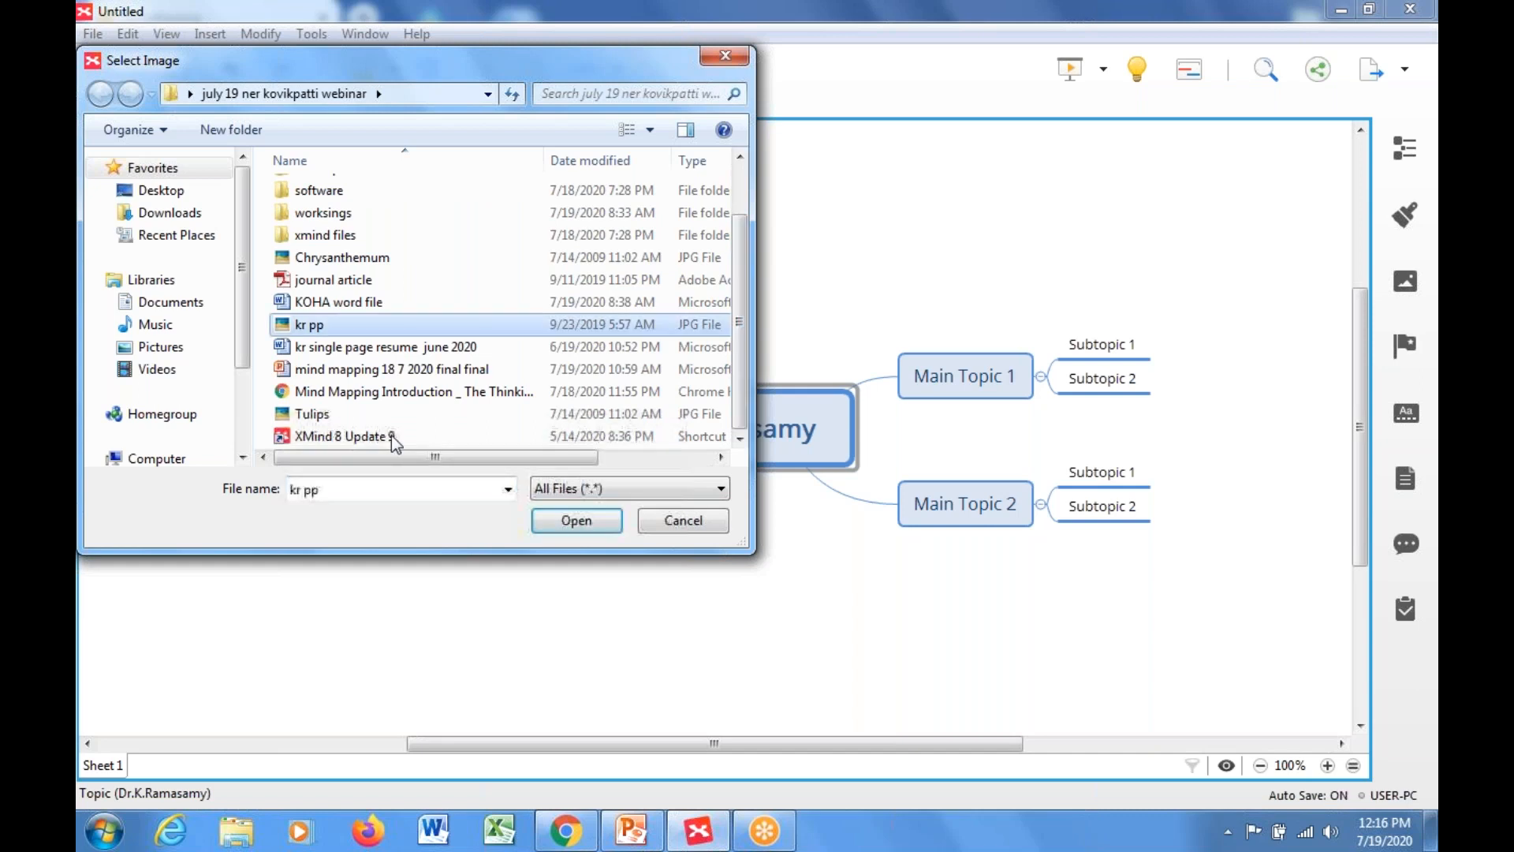
left_click(576, 520)
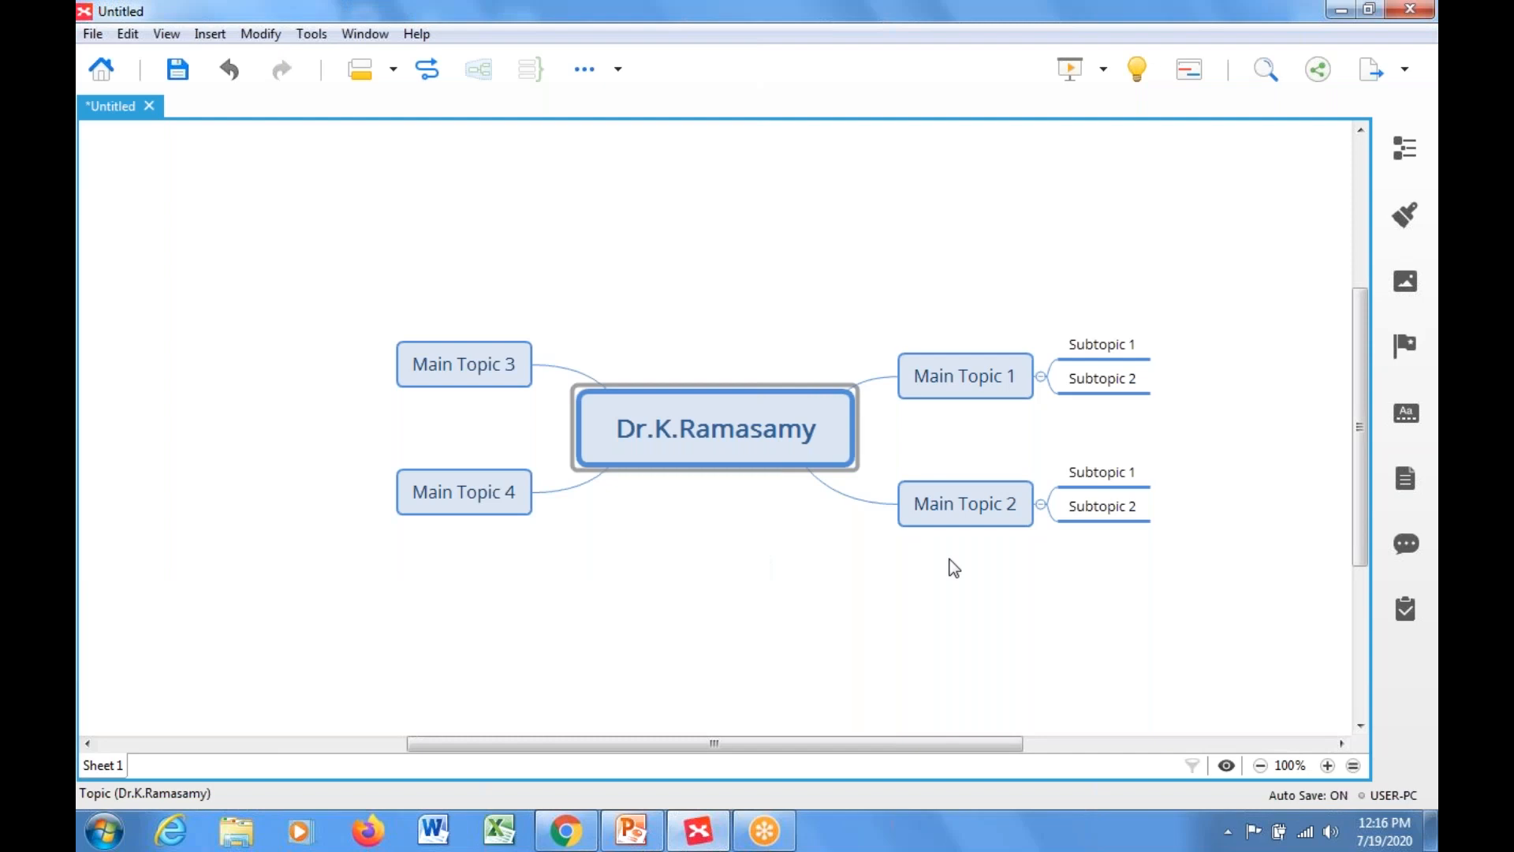
left_click_drag(641, 431, 705, 372)
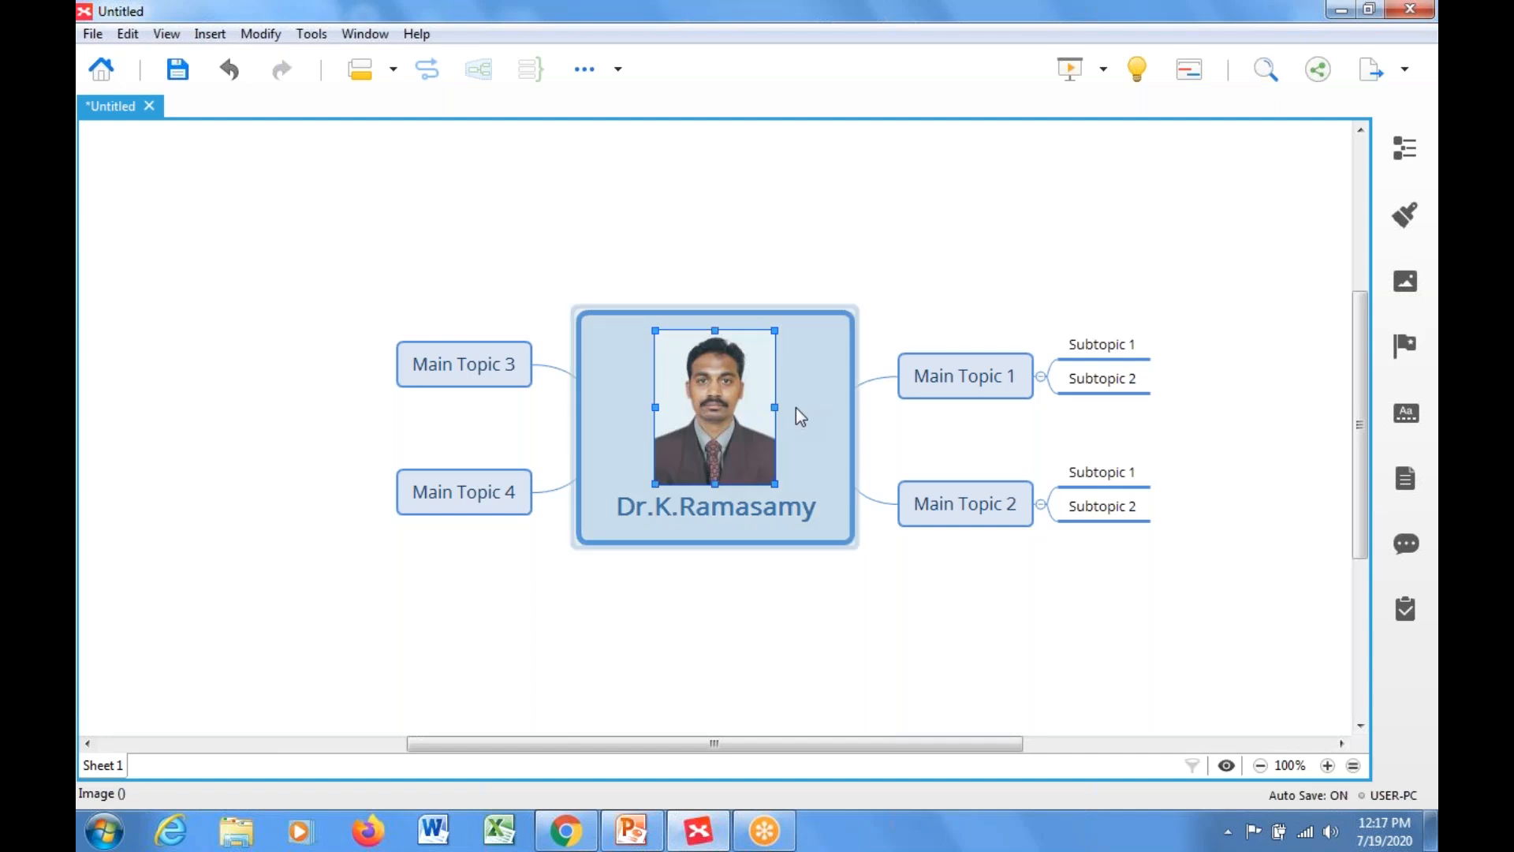
Step: Rename Main Topic 1 as "EQ" and Main Topic 2 as "Experience"
double_click(970, 378)
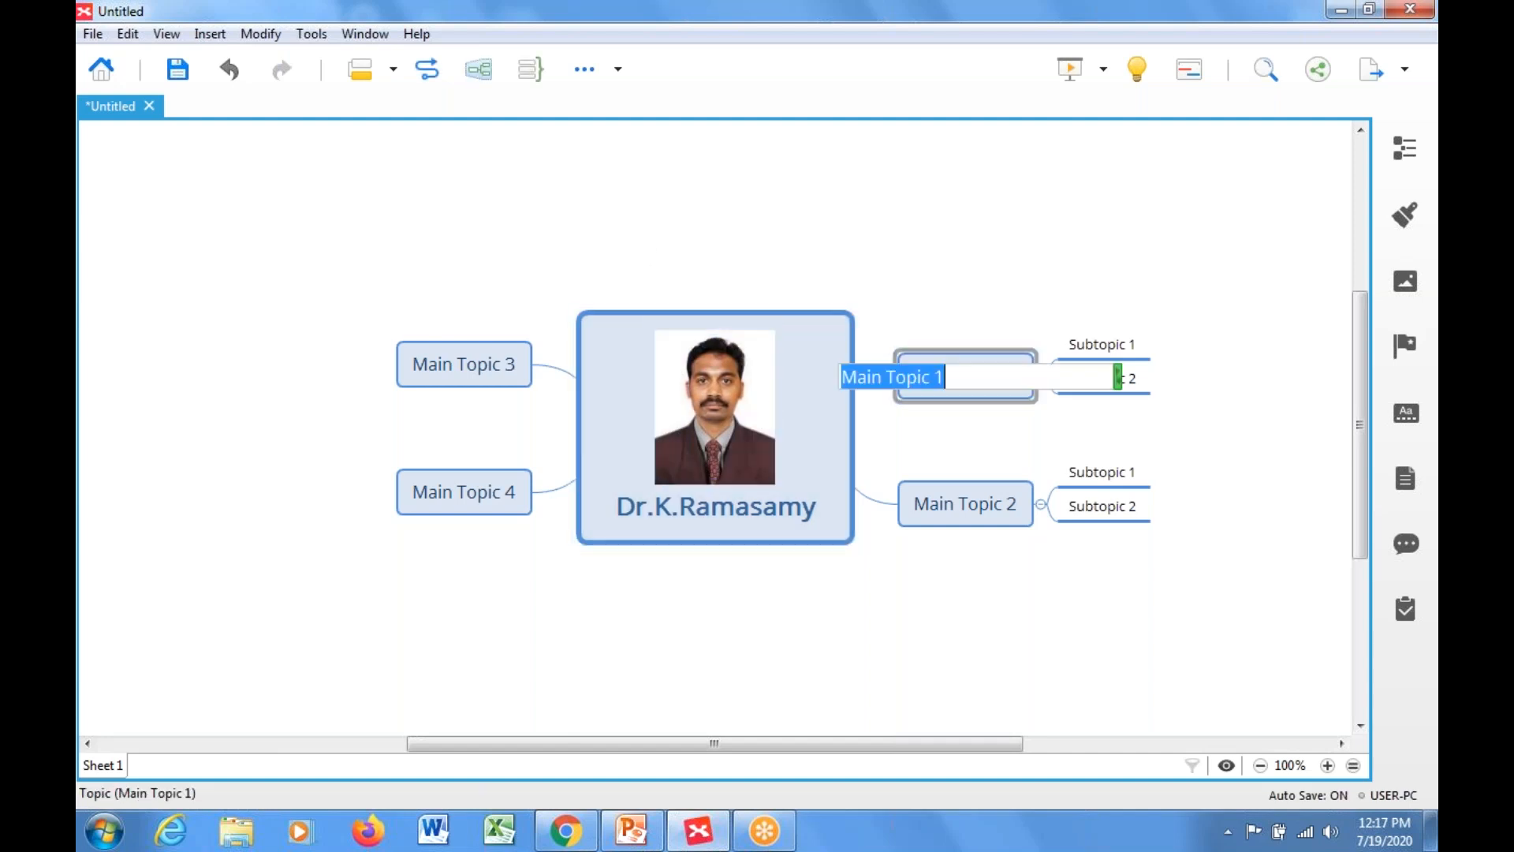
type("EQ")
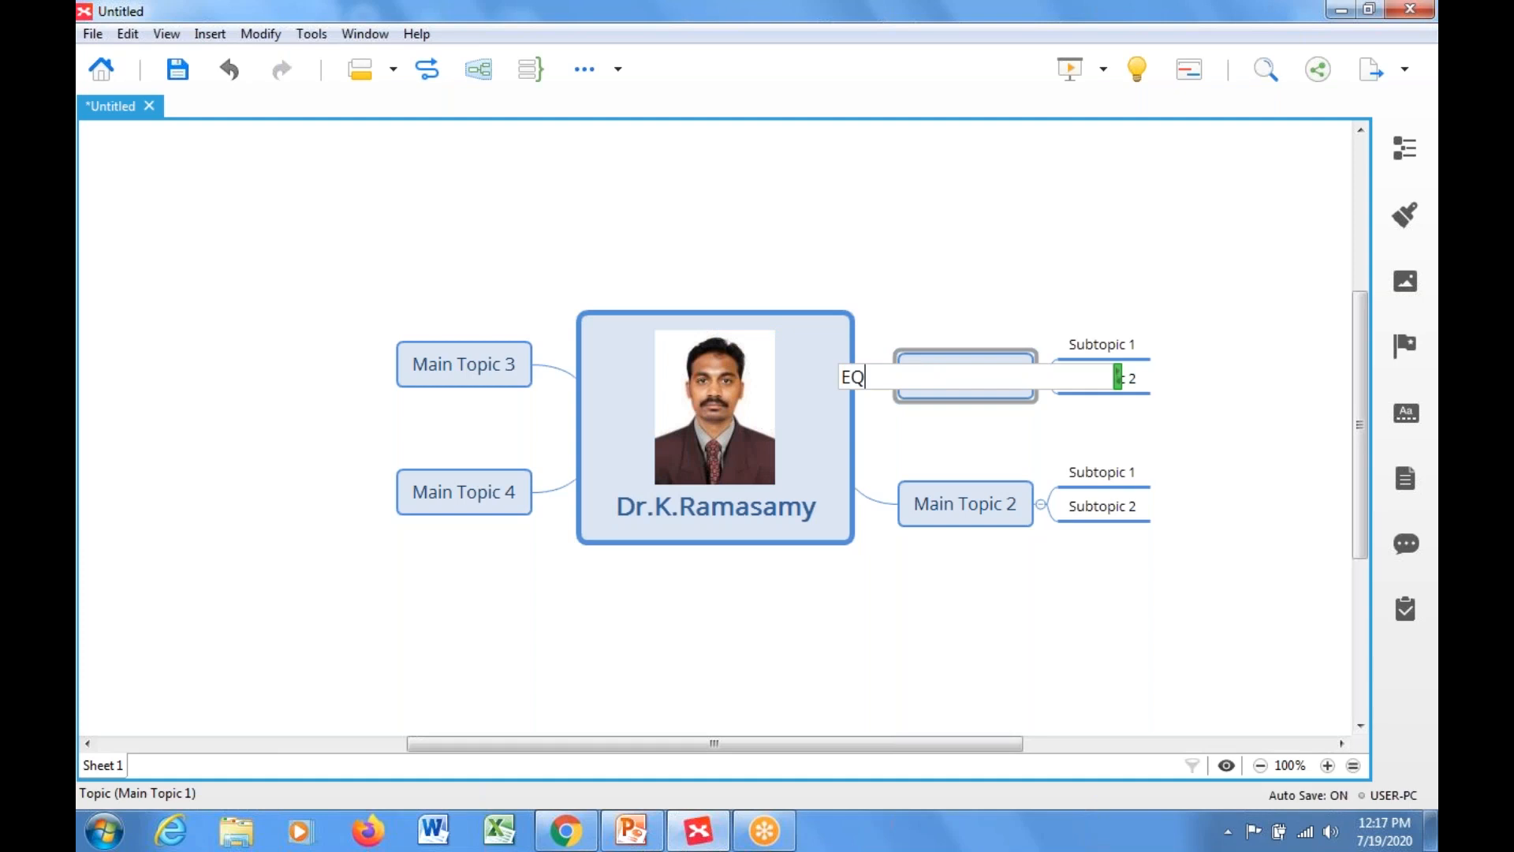
double_click(960, 506)
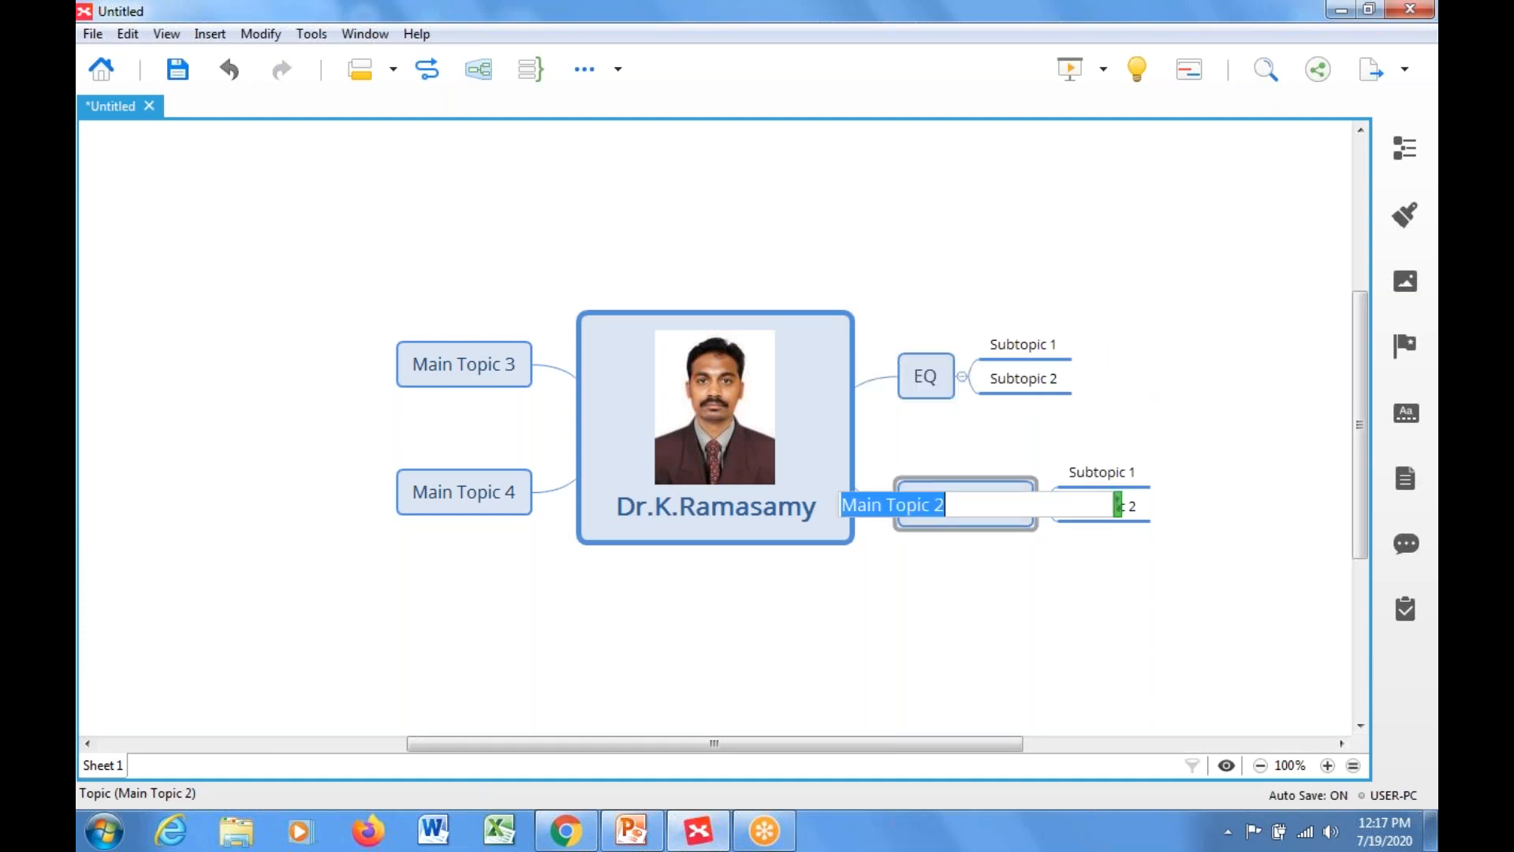
type("Experience")
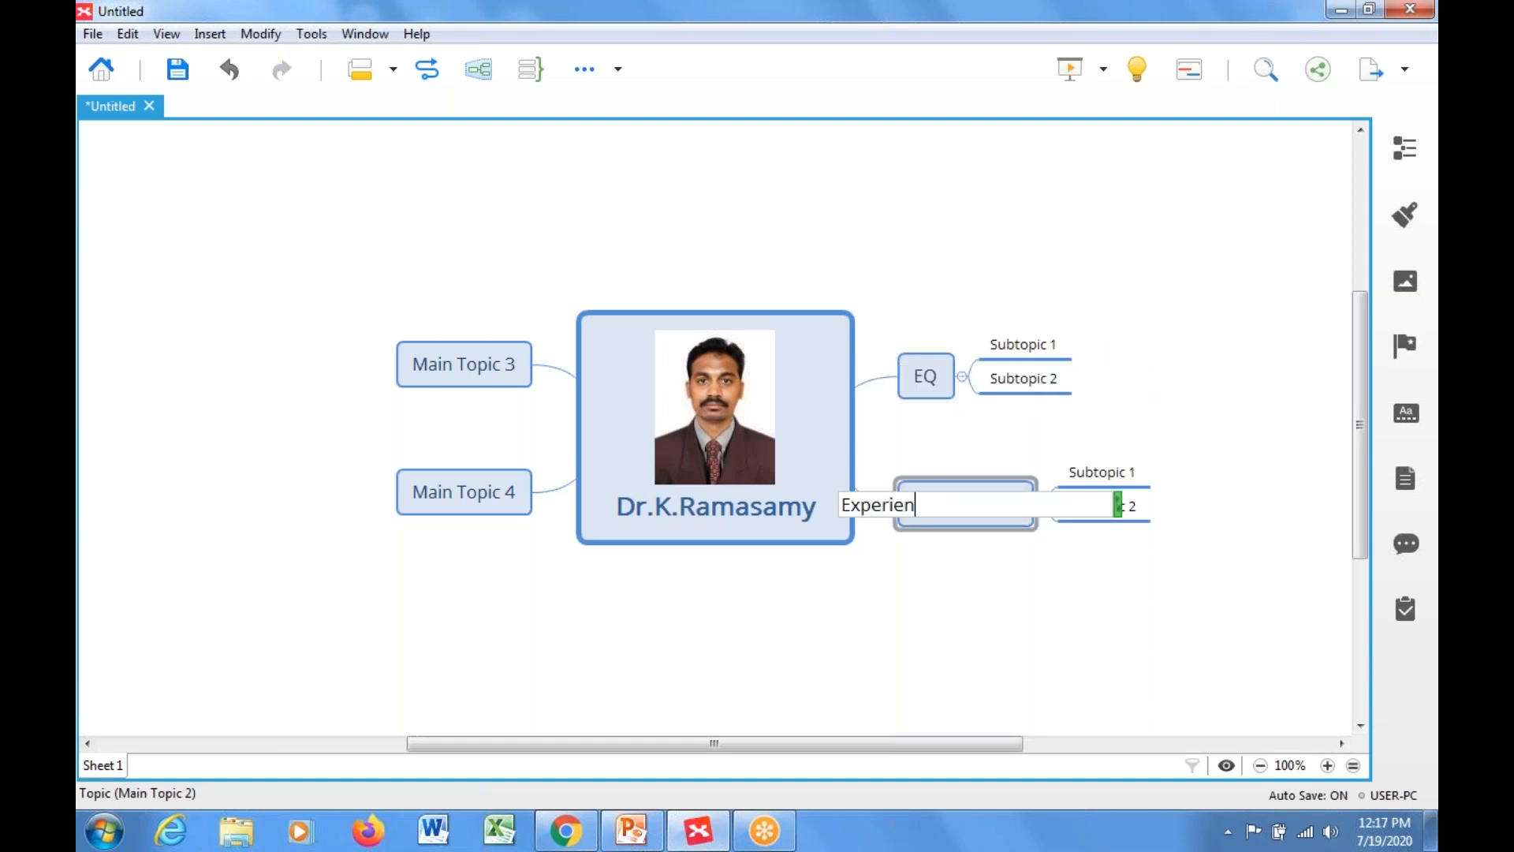
Step: Rename Main Topic 3 as "Research contribution" and Main Topic 4 as "personal traits"
left_click(434, 364)
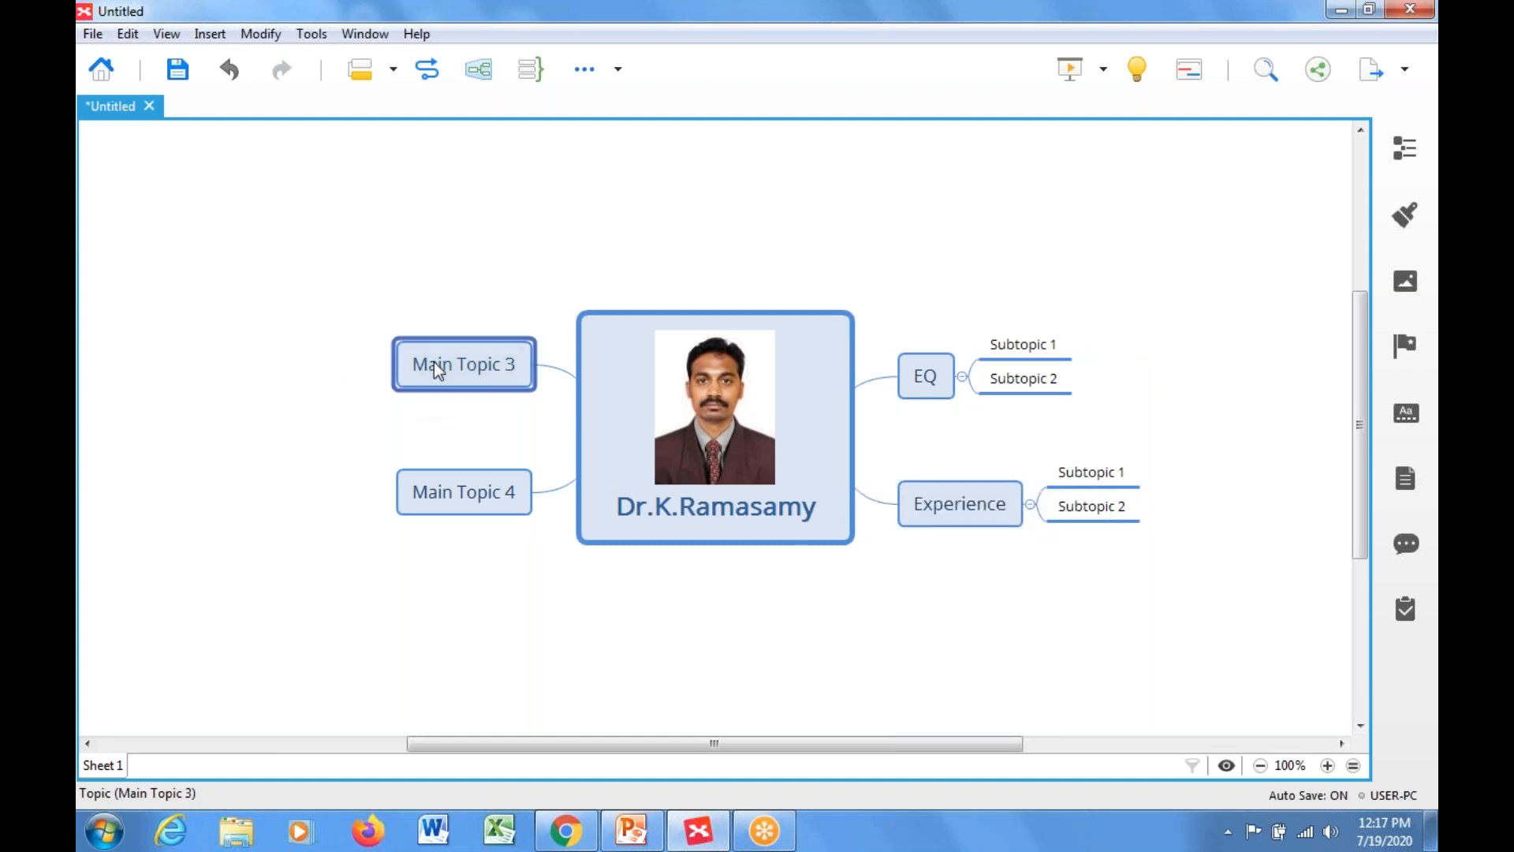
double_click(433, 361)
type("Research contribution")
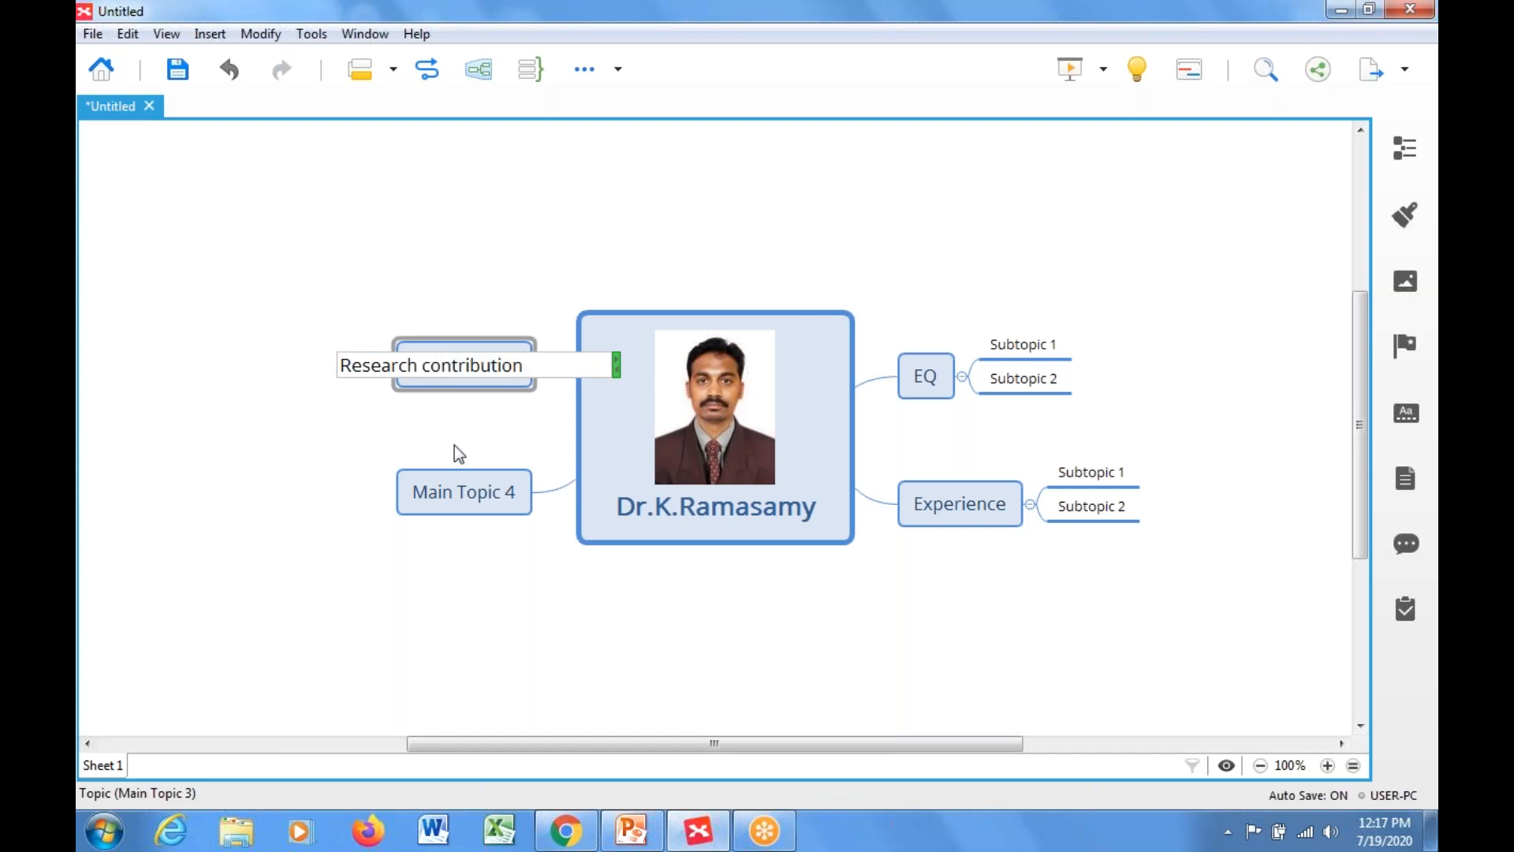
double_click(459, 492)
type("pe")
key("BackSpace")
key("BackSpace")
key("BackSpace")
key("BackSpace")
key("BackSpace")
key("BackSpace")
key("BackSpace")
key("BackSpace")
key("BackSpace")
key("BackSpace")
key("BackSpace")
key("BackSpace")
key("BackSpace")
key("BackSpace")
type("personal trai")
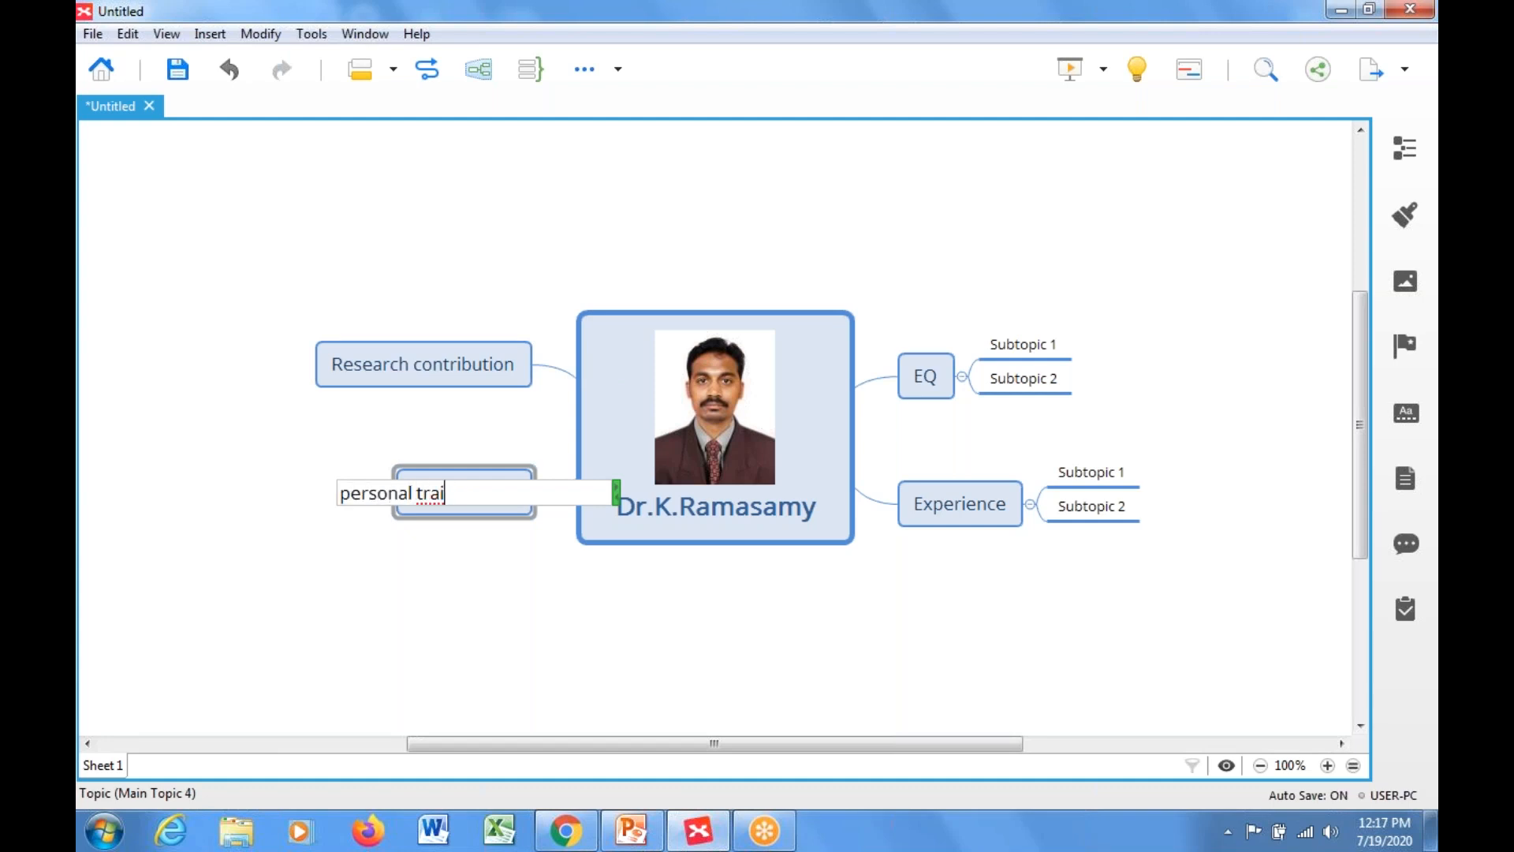
type("ts")
key("Return")
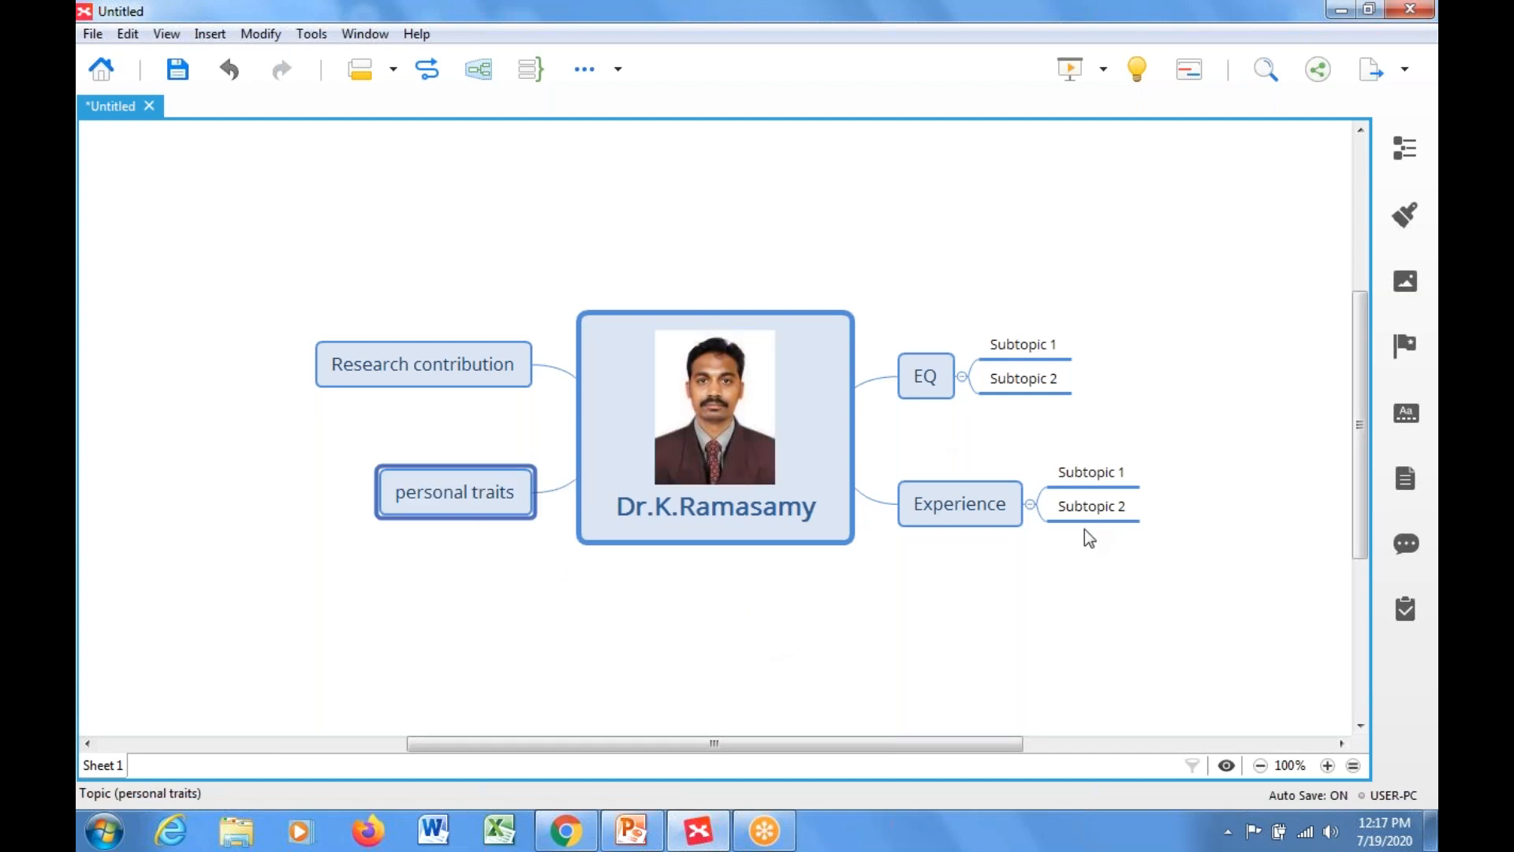
Step: Rename the two subtopics of the EQ topic as "school" and "college"
left_click(934, 375)
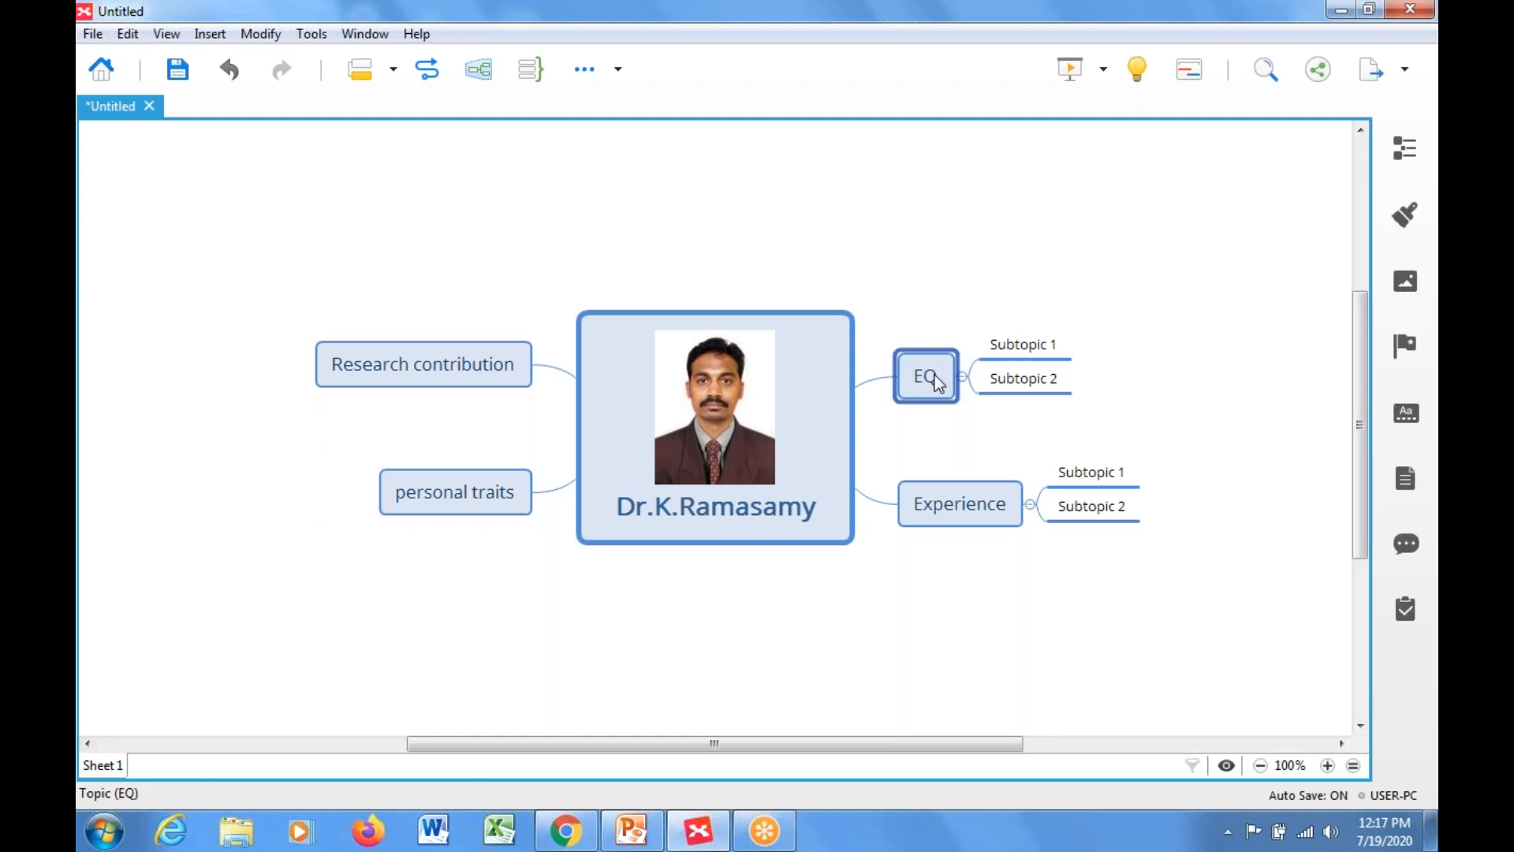
double_click(1019, 344)
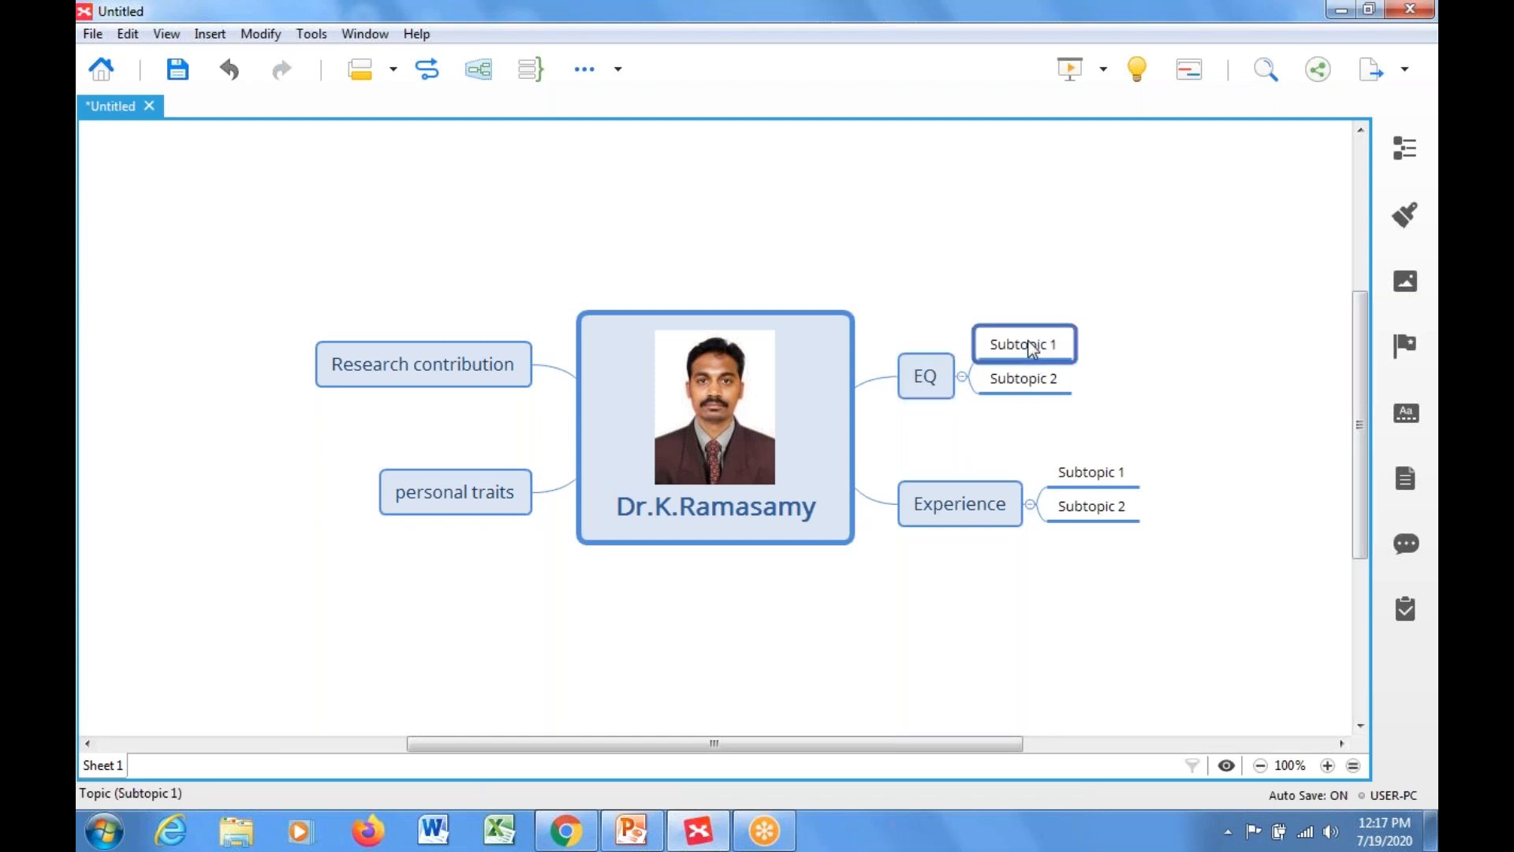
type("school")
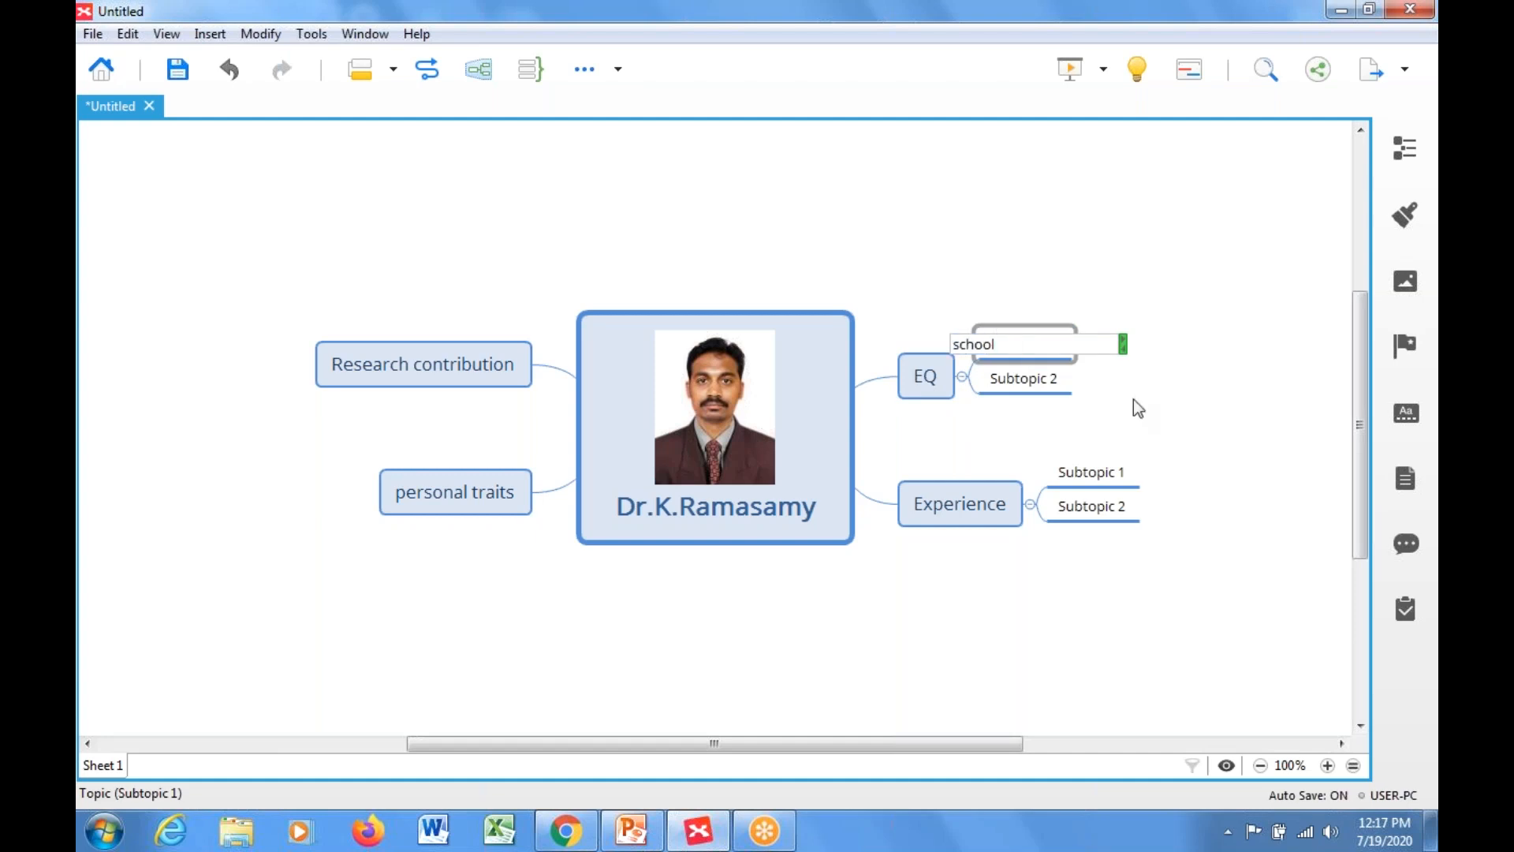
key("Return")
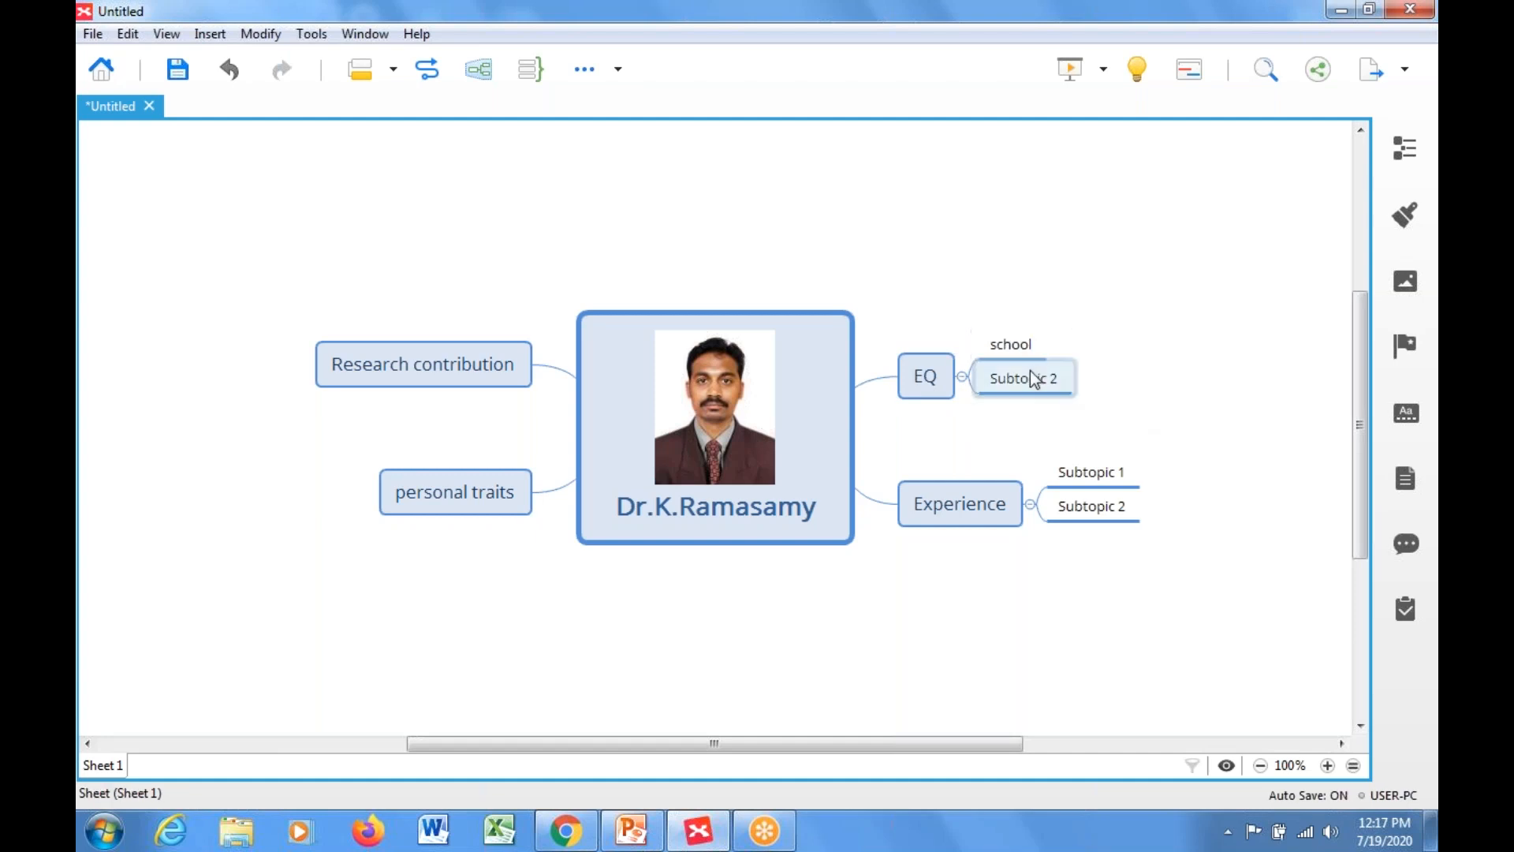
double_click(1025, 378)
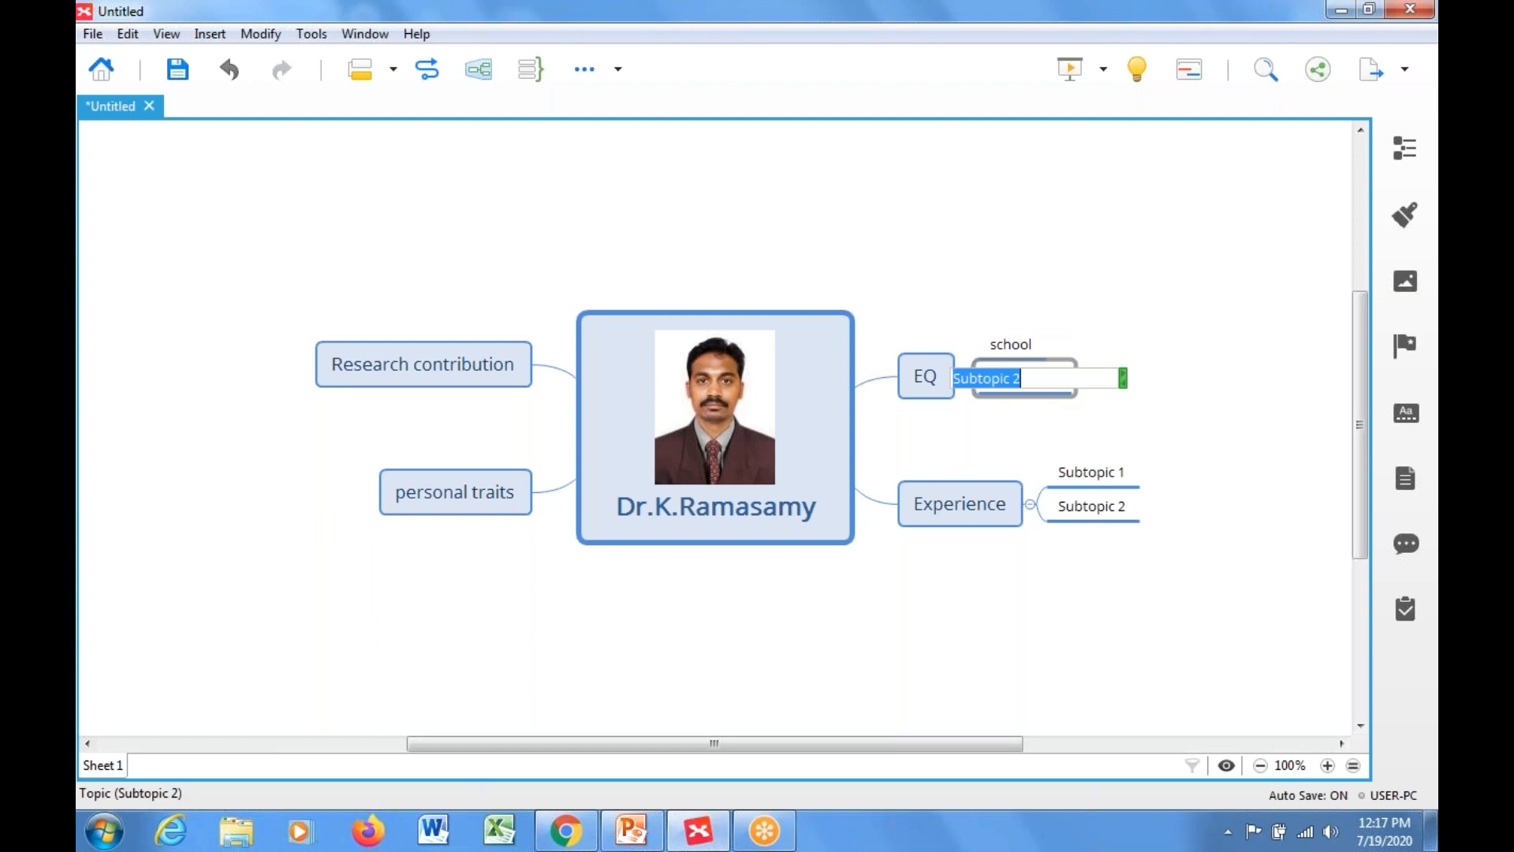
type("college")
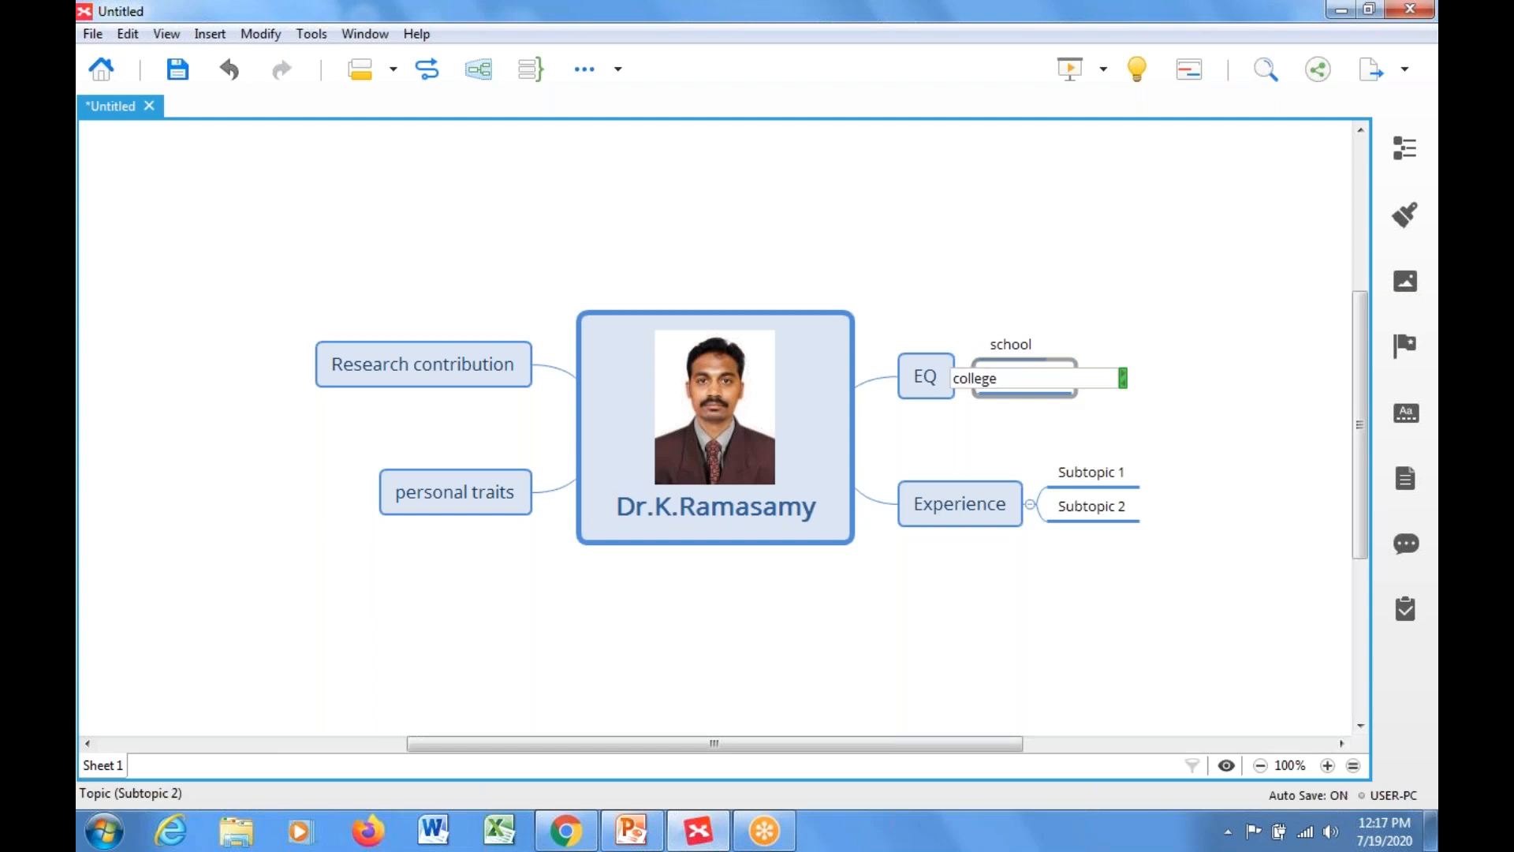
key("Return")
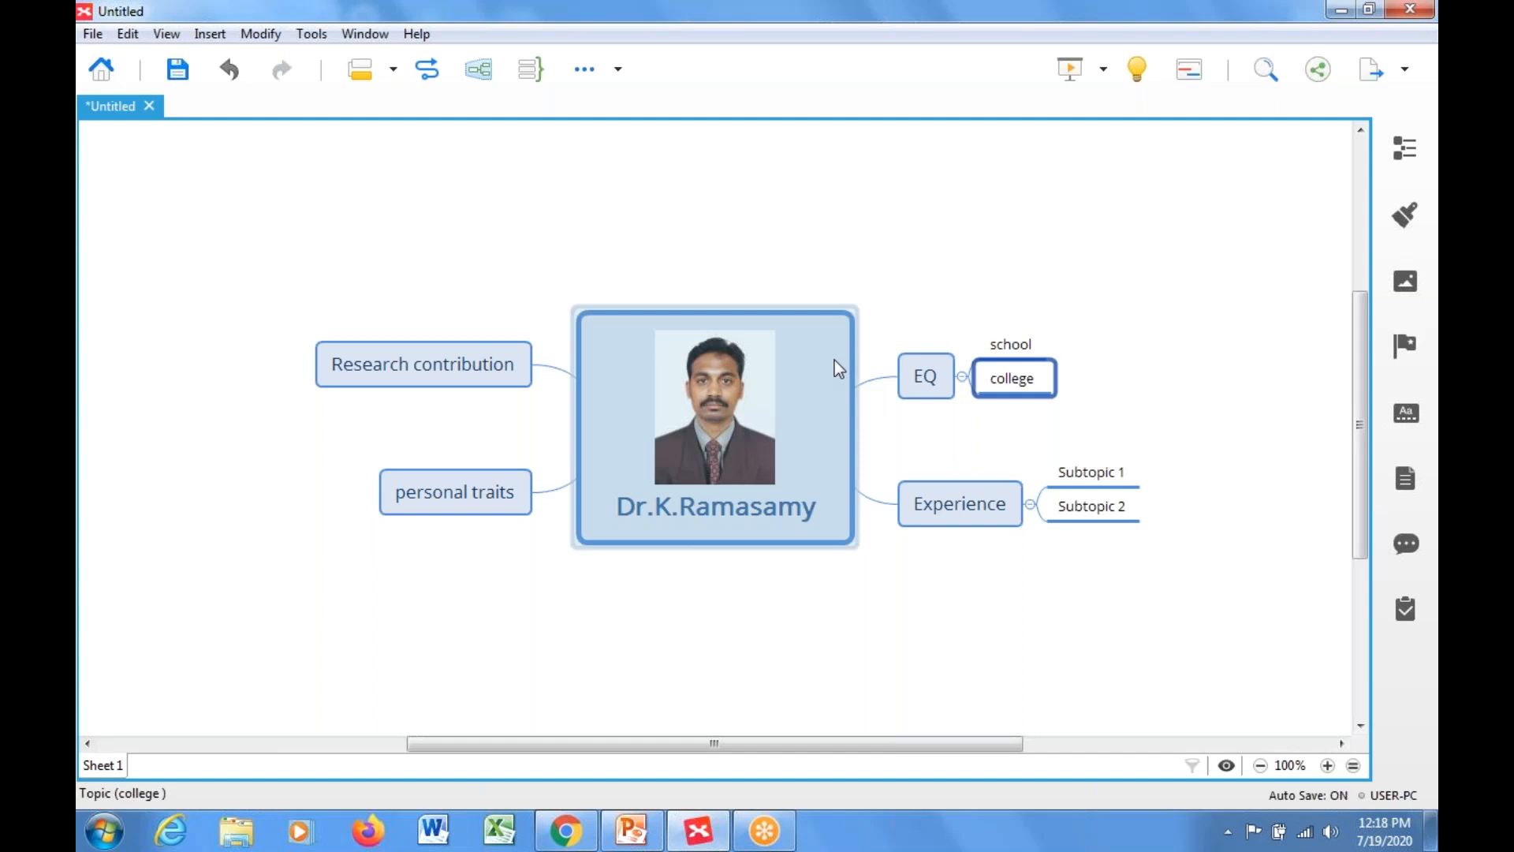
left_click(935, 377)
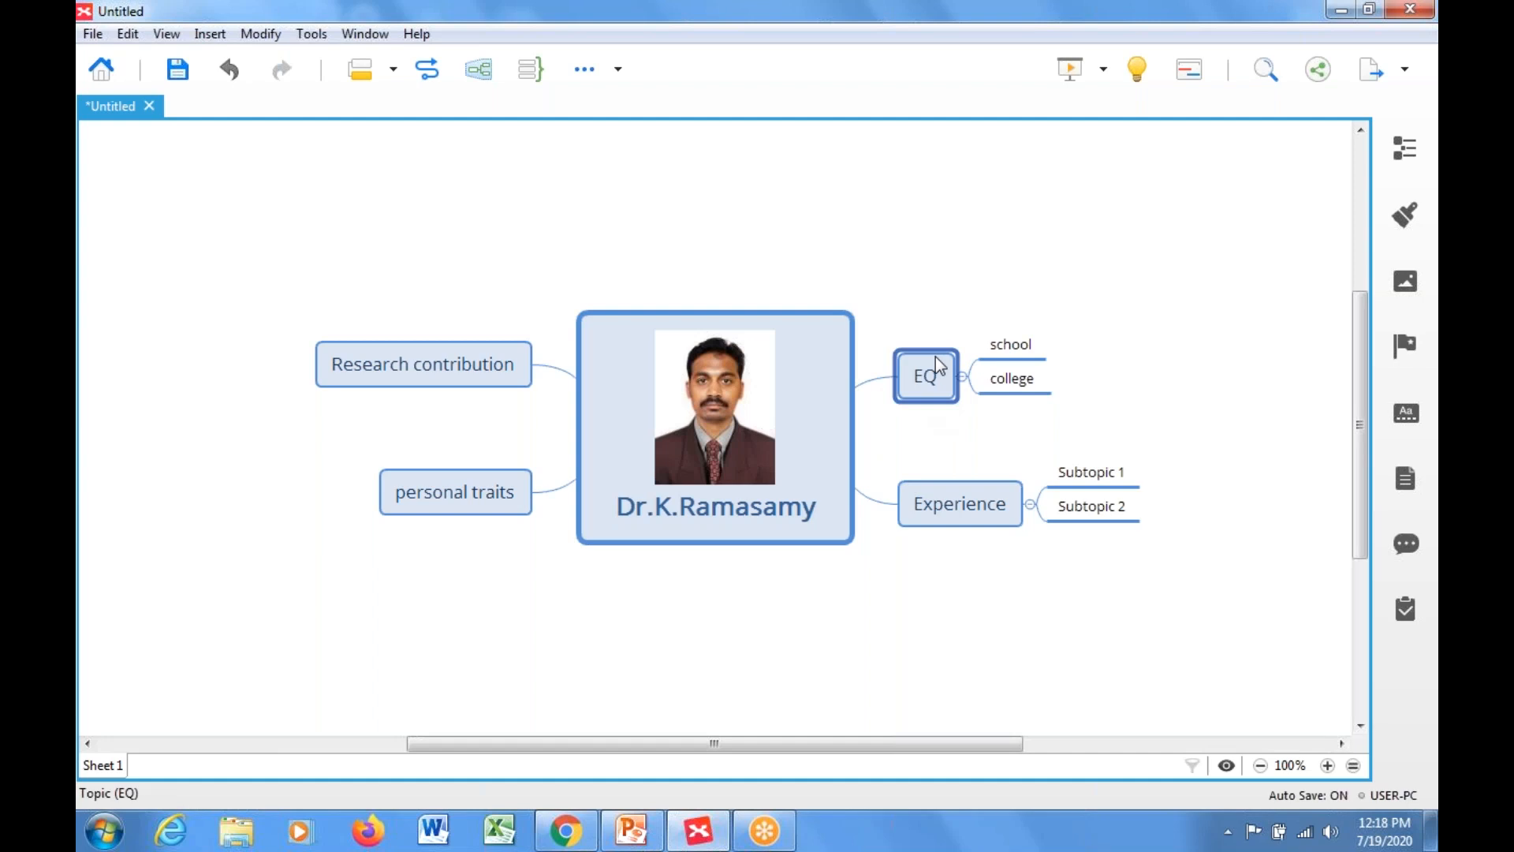
Step: Insert a main topic before the EQ topic and attach a callout to the new topic
right_click(939, 365)
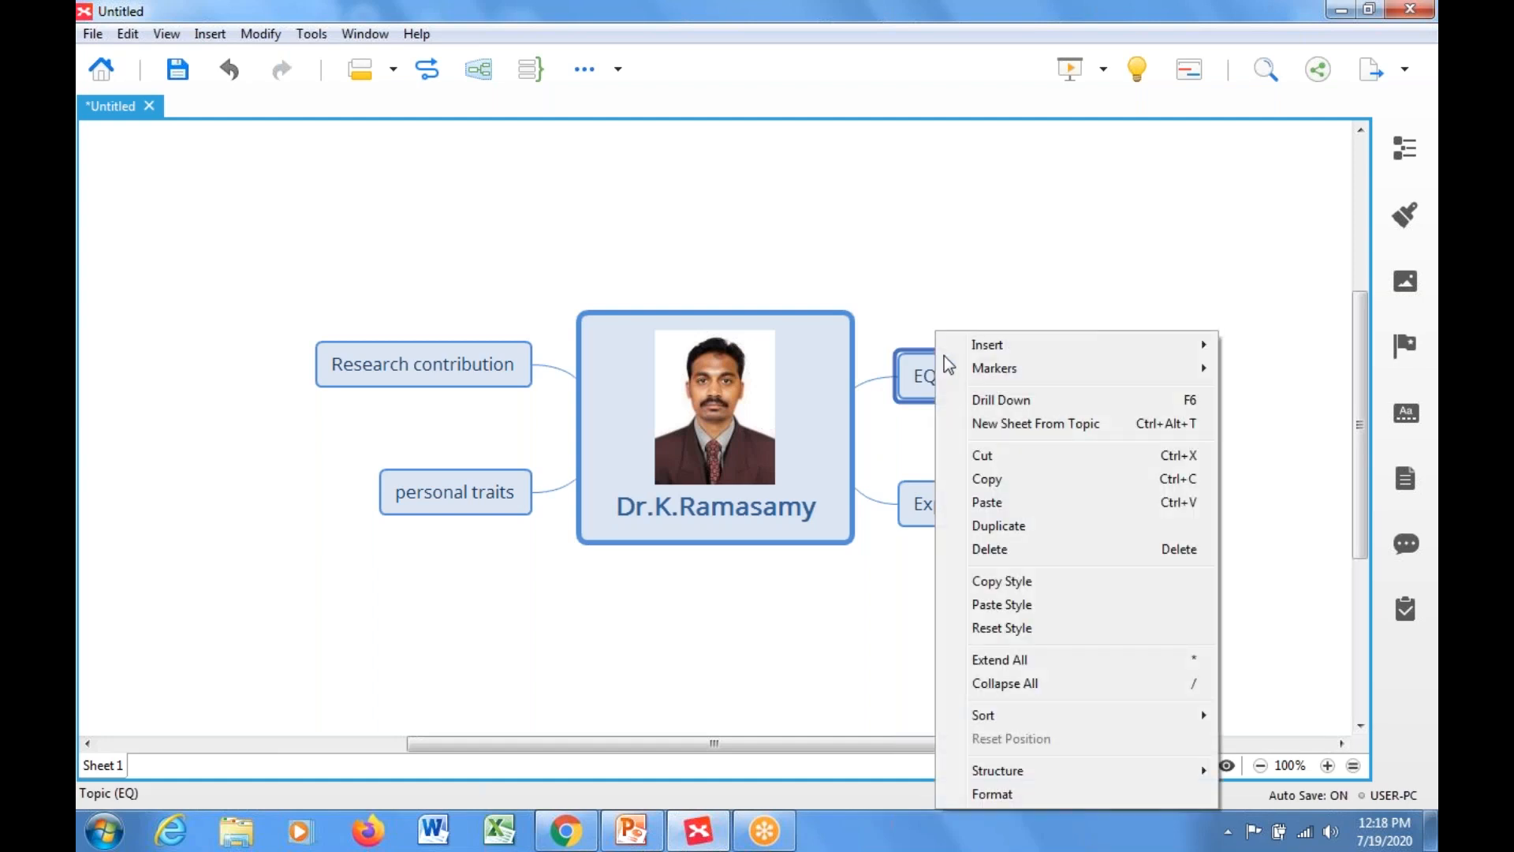
mouse_move(995, 347)
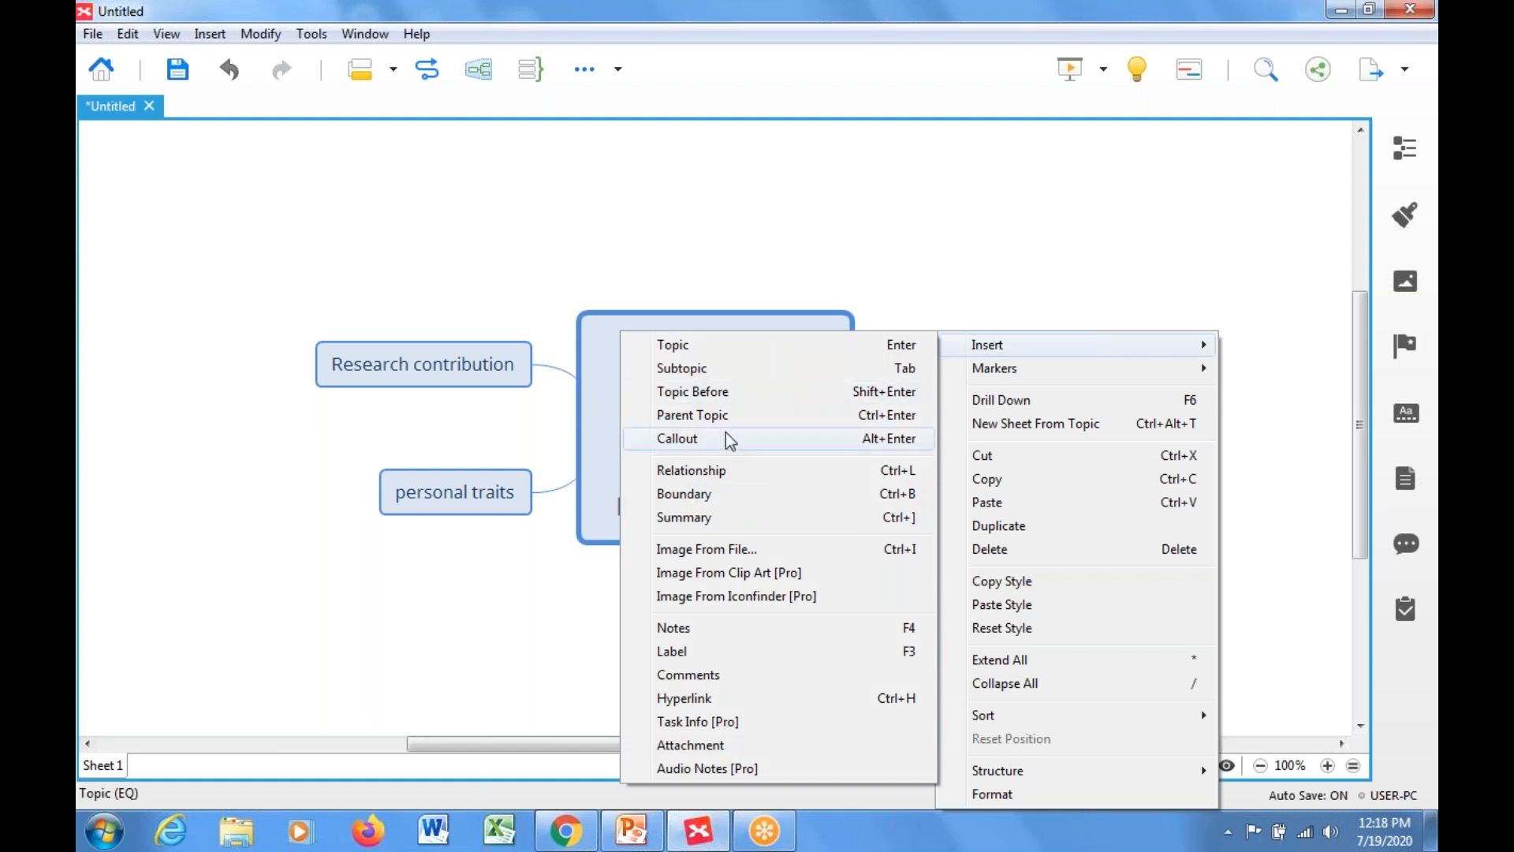
left_click(726, 390)
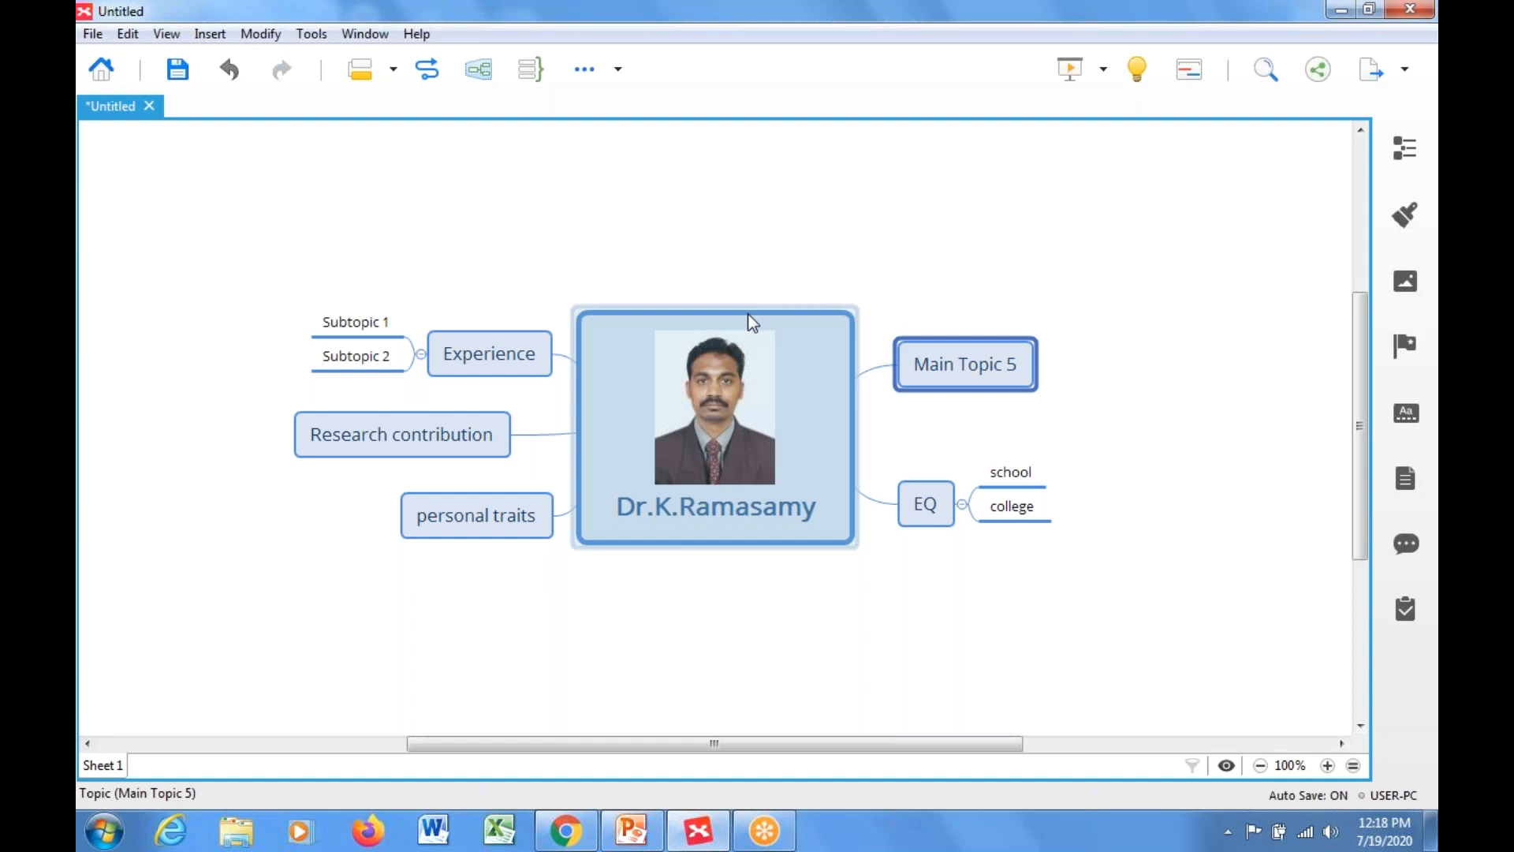
right_click(972, 367)
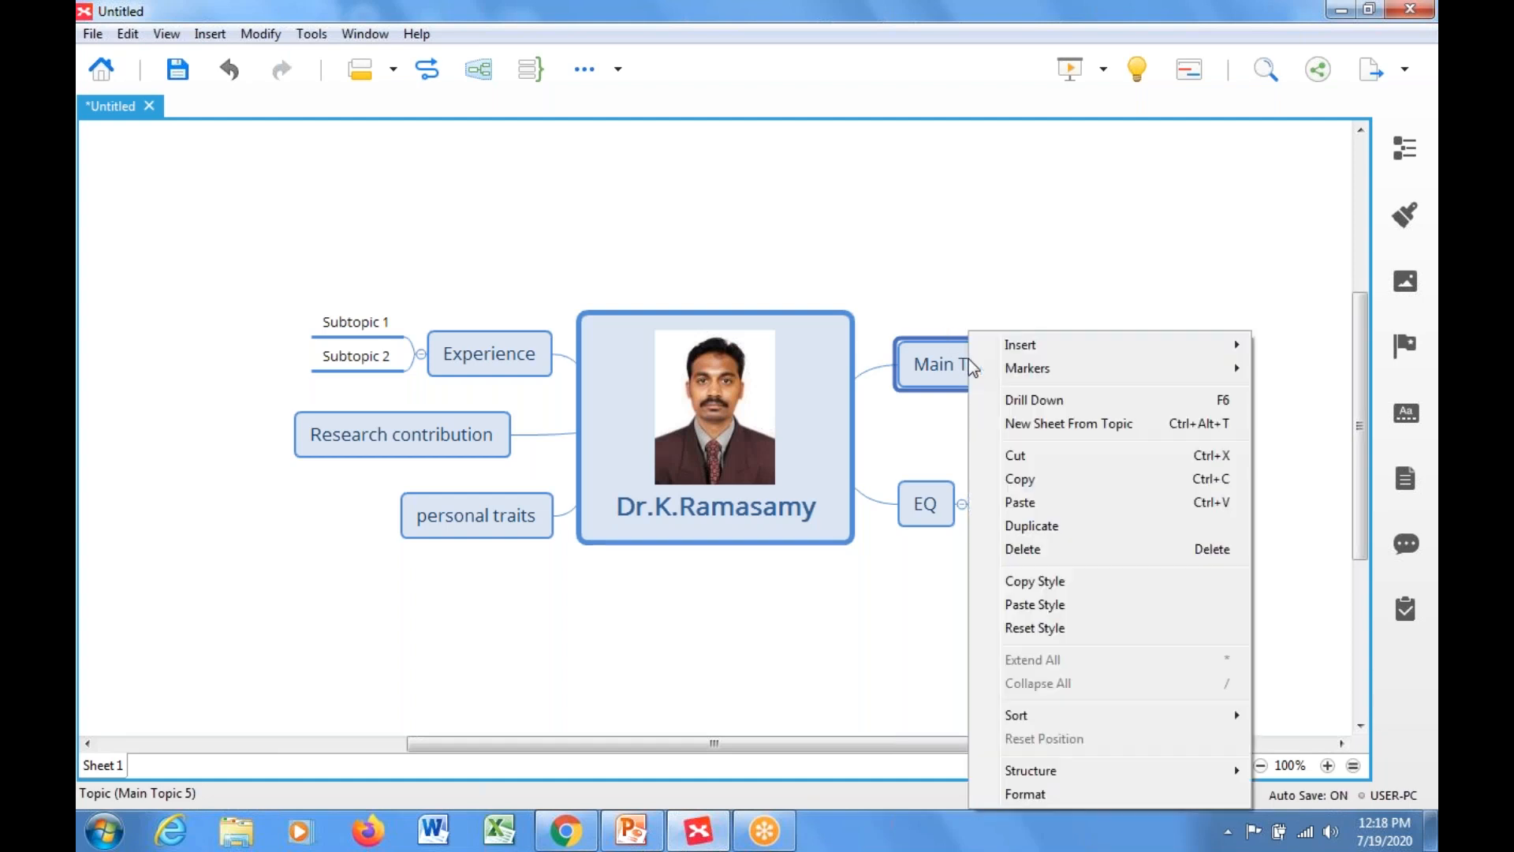
mouse_move(1006, 343)
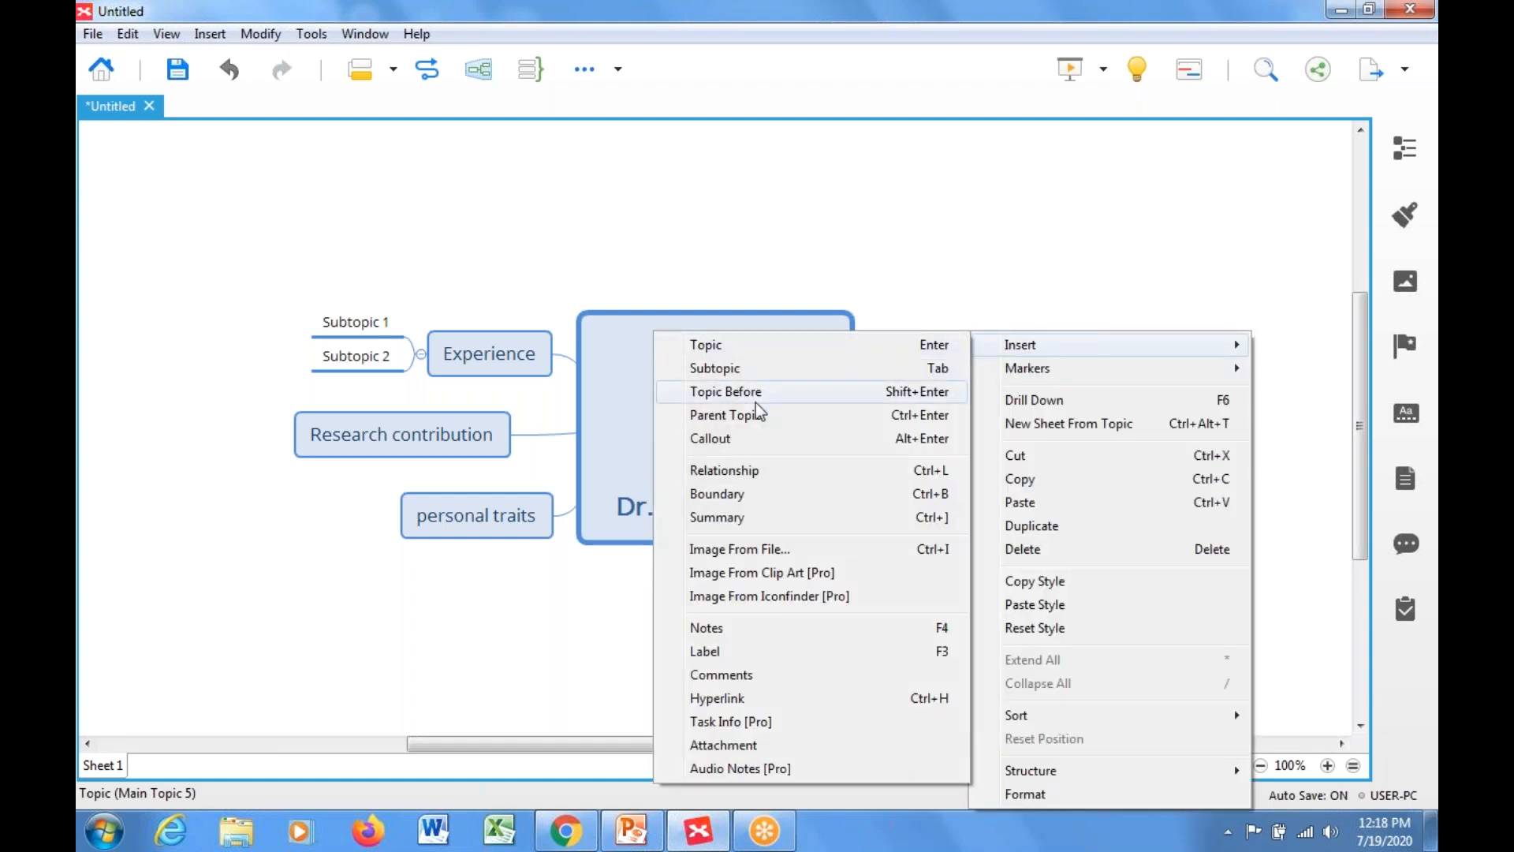
left_click(722, 437)
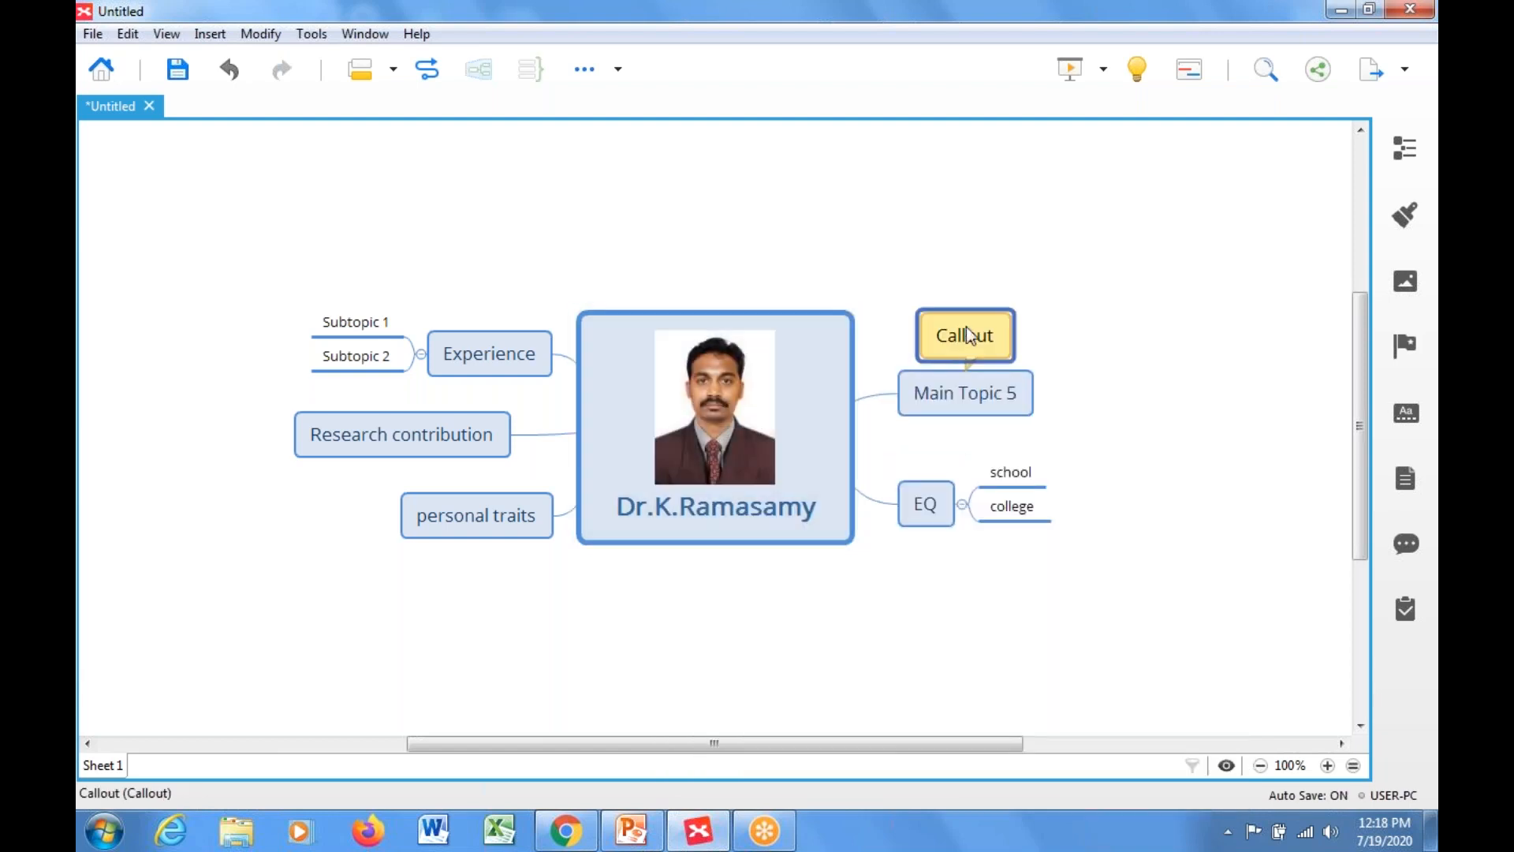
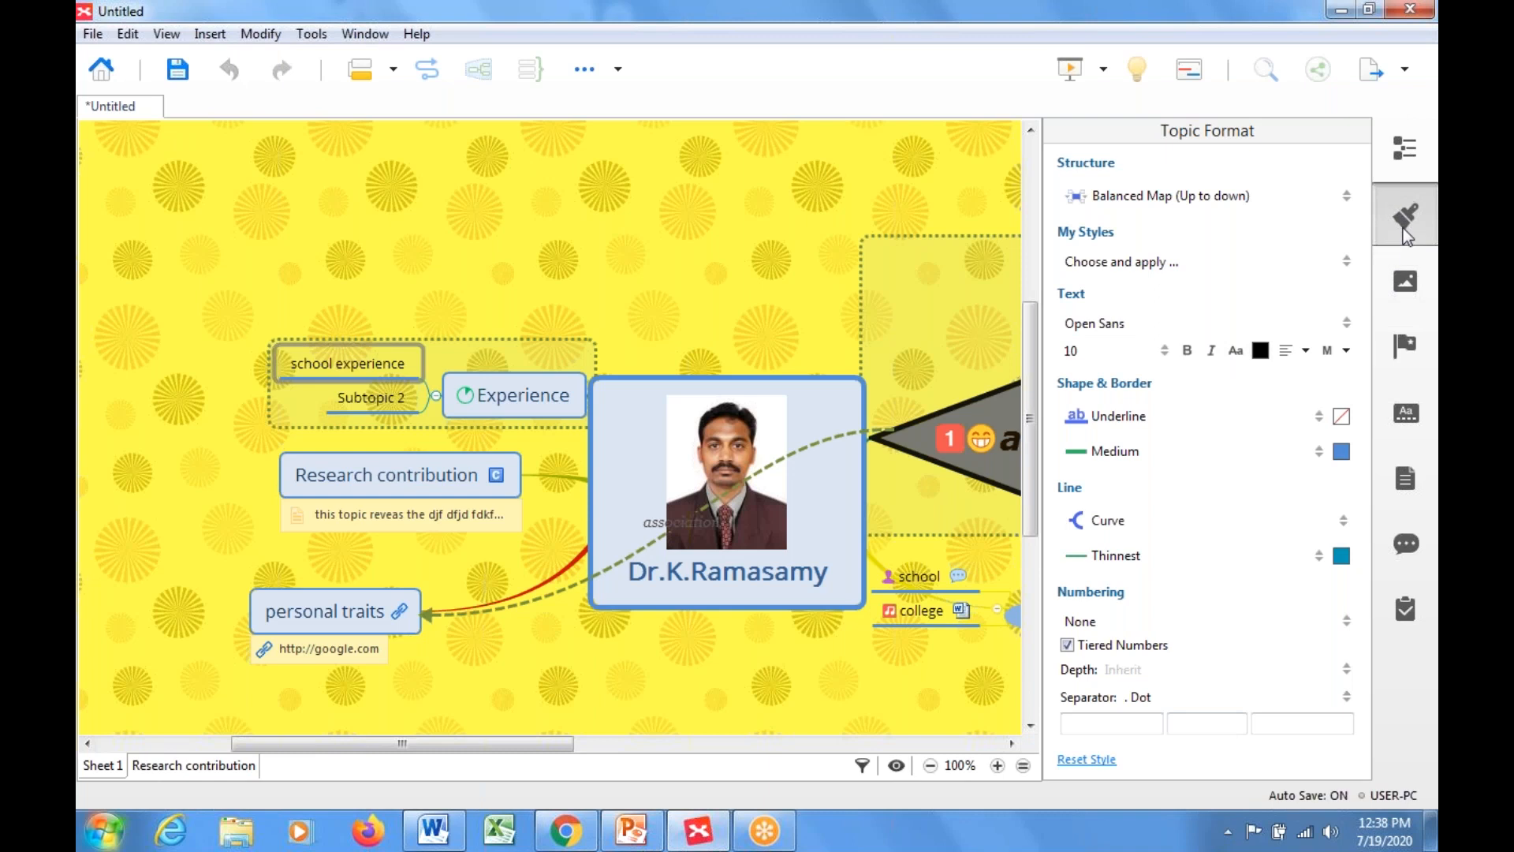
left_click(1405, 235)
left_click(1406, 283)
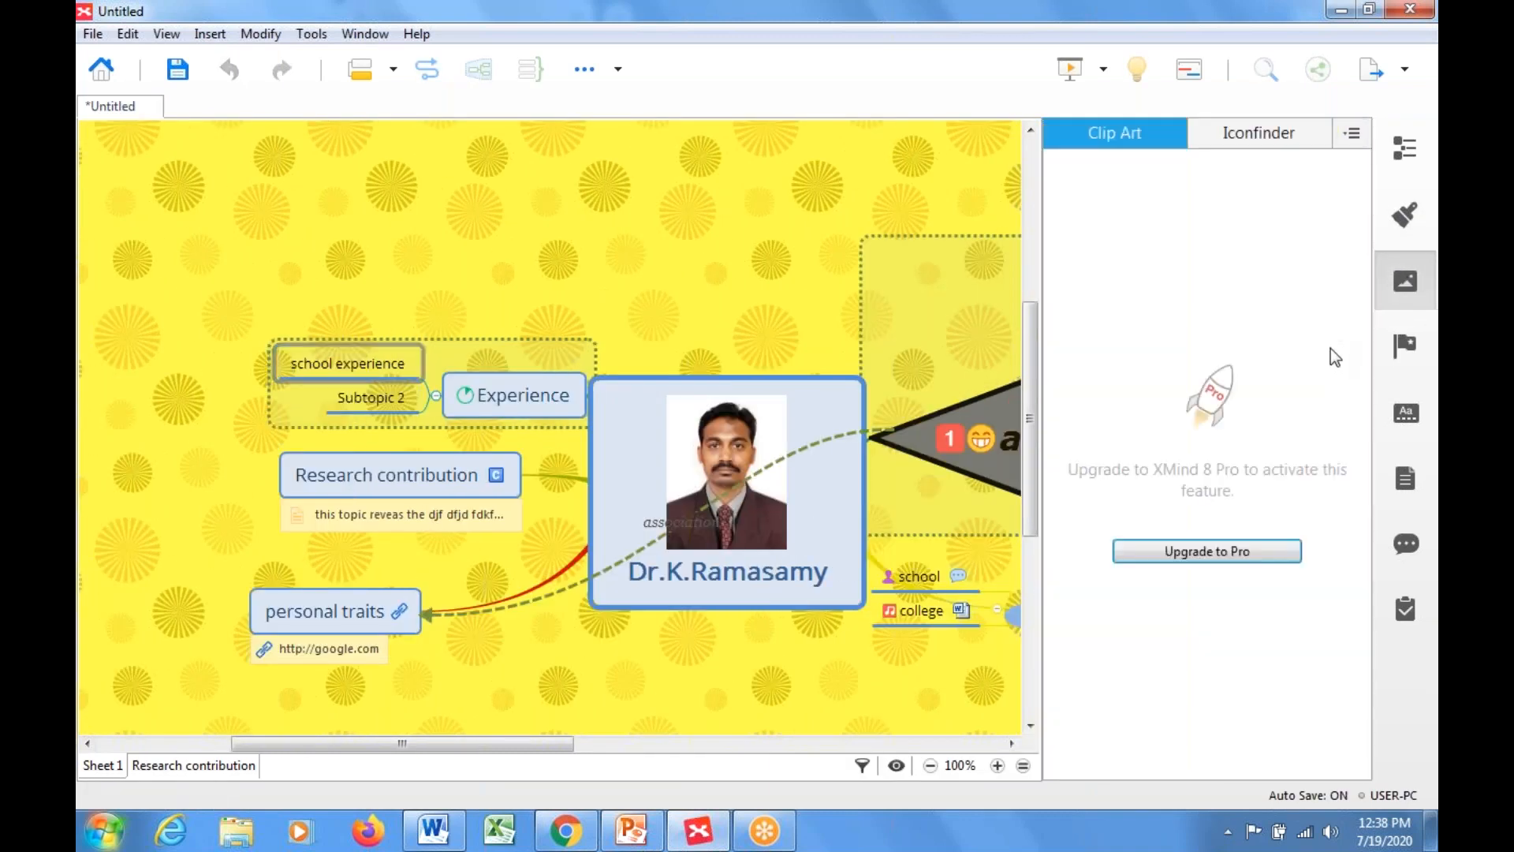
left_click(1399, 289)
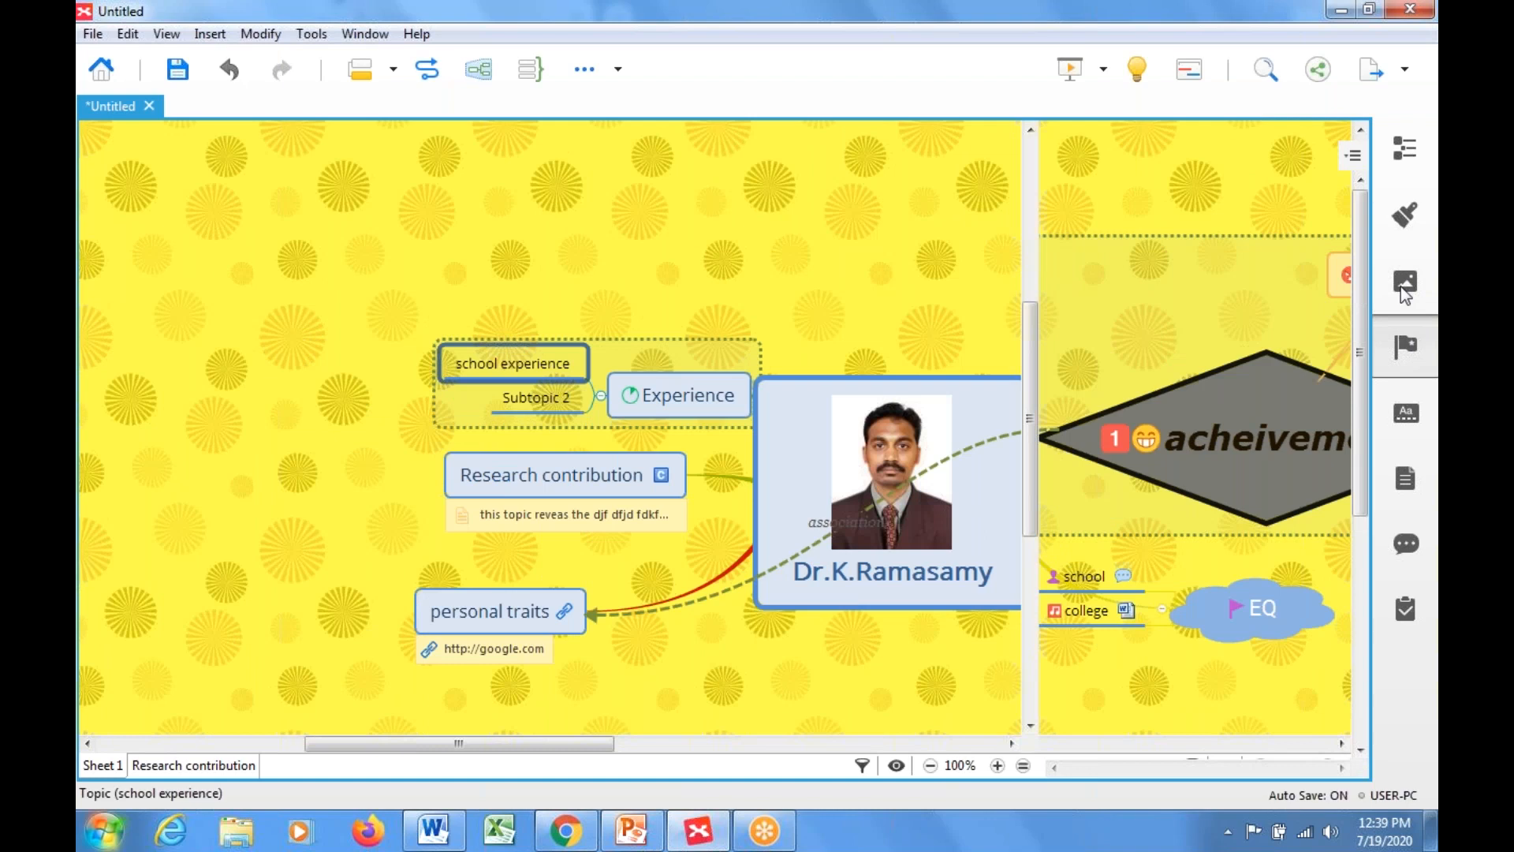
left_click(1405, 346)
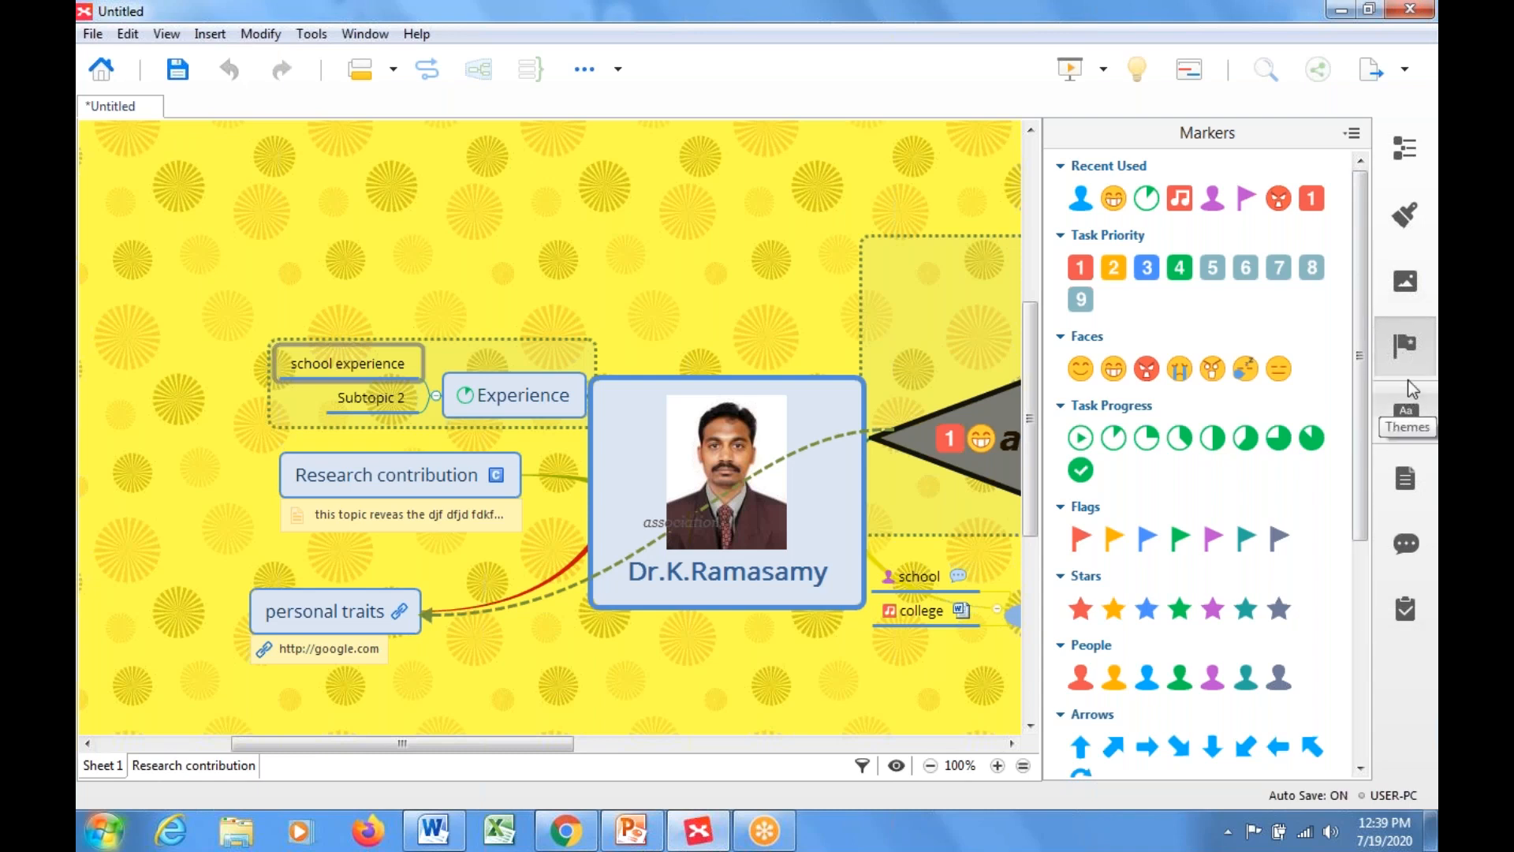
left_click(1410, 347)
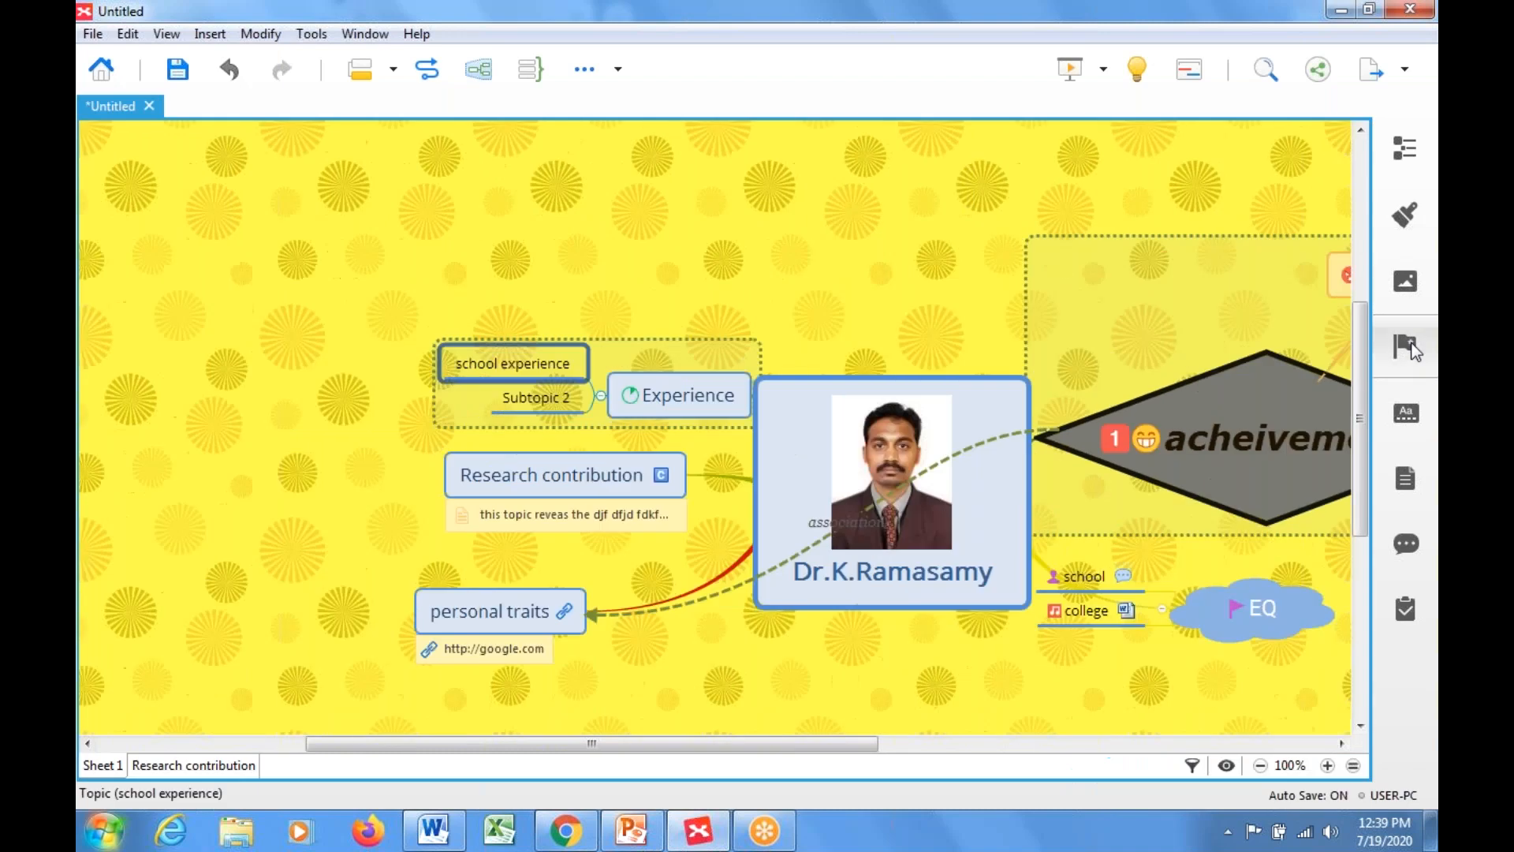
Step: Apply the Business III theme to the map, overriding the custom topic styles
left_click(1408, 414)
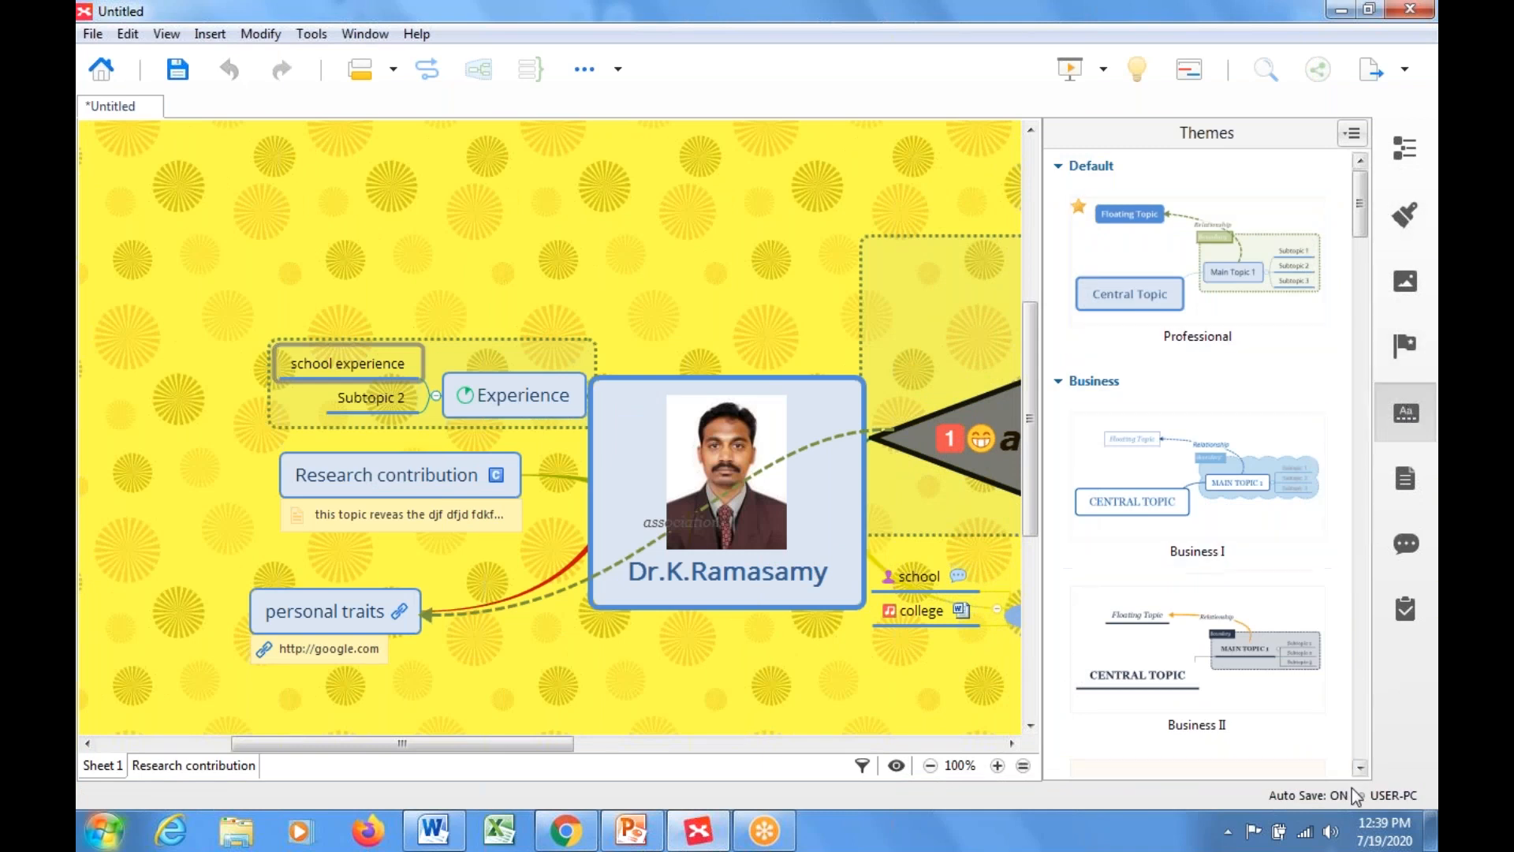
left_click(1359, 767)
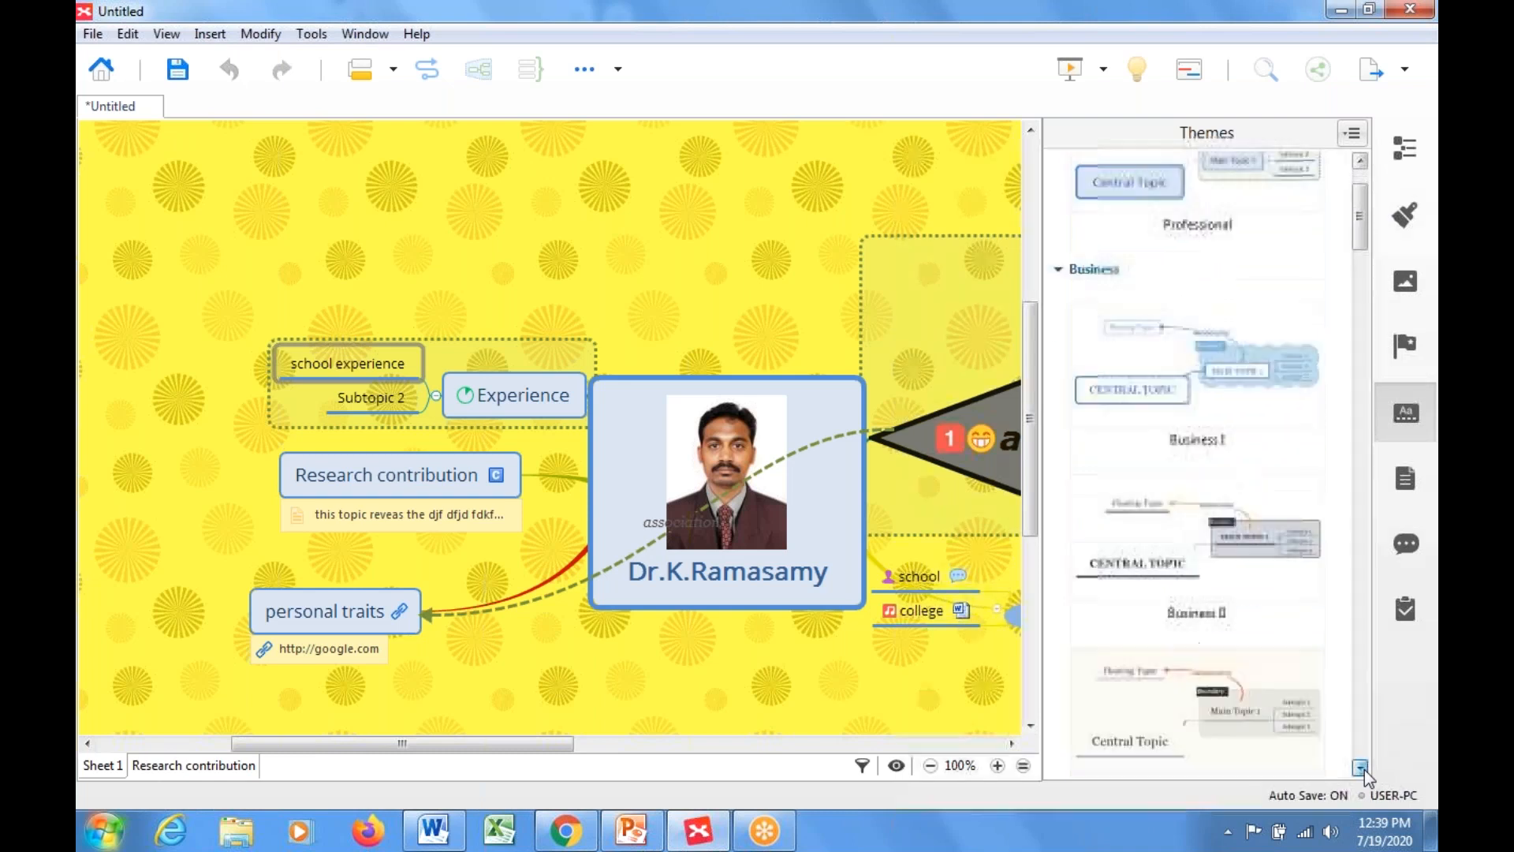
double_click(1219, 663)
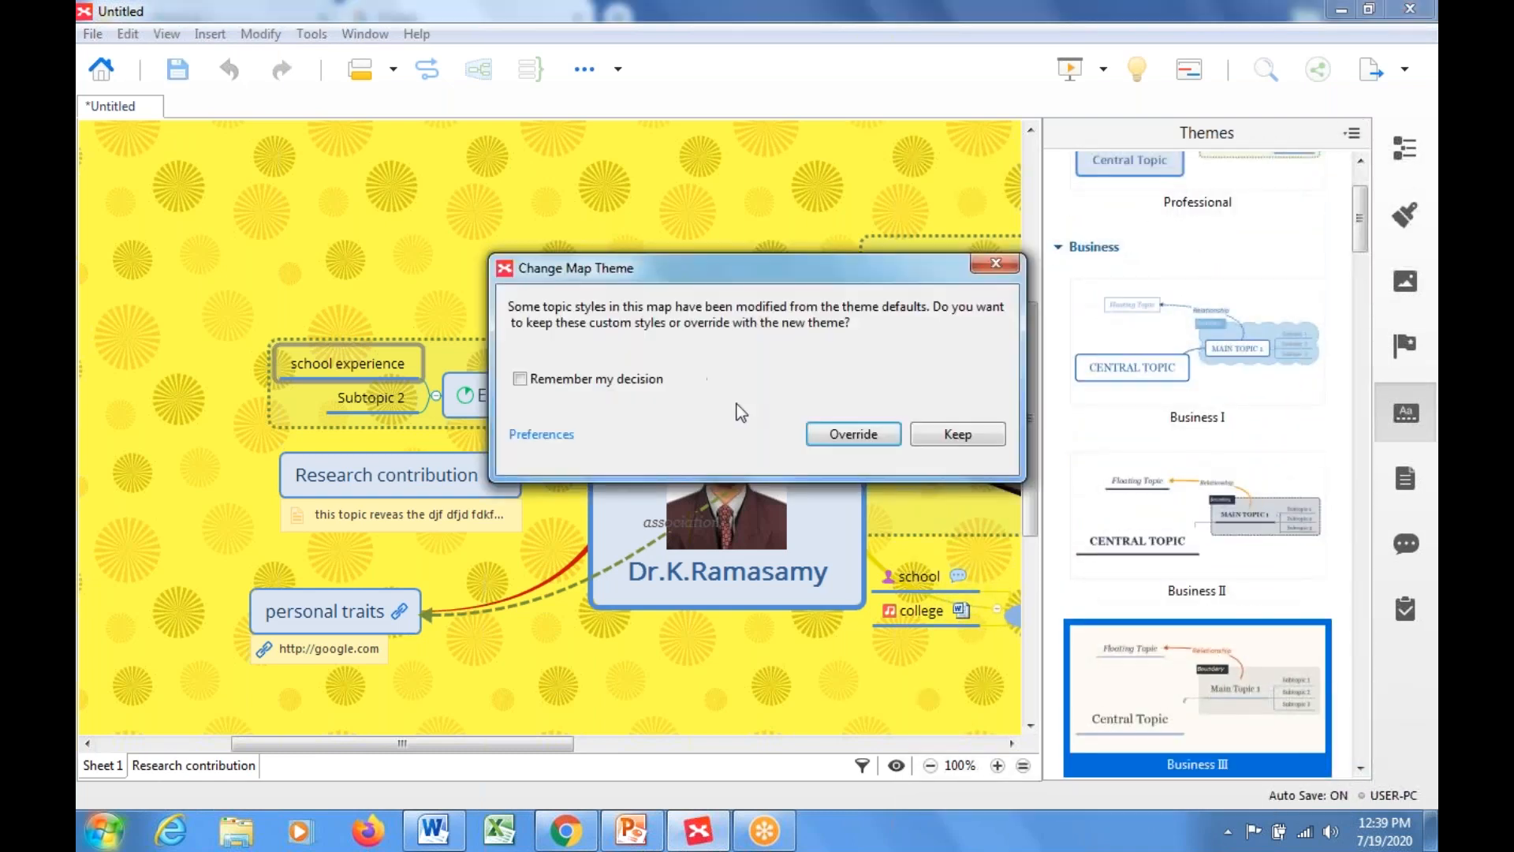
left_click(834, 436)
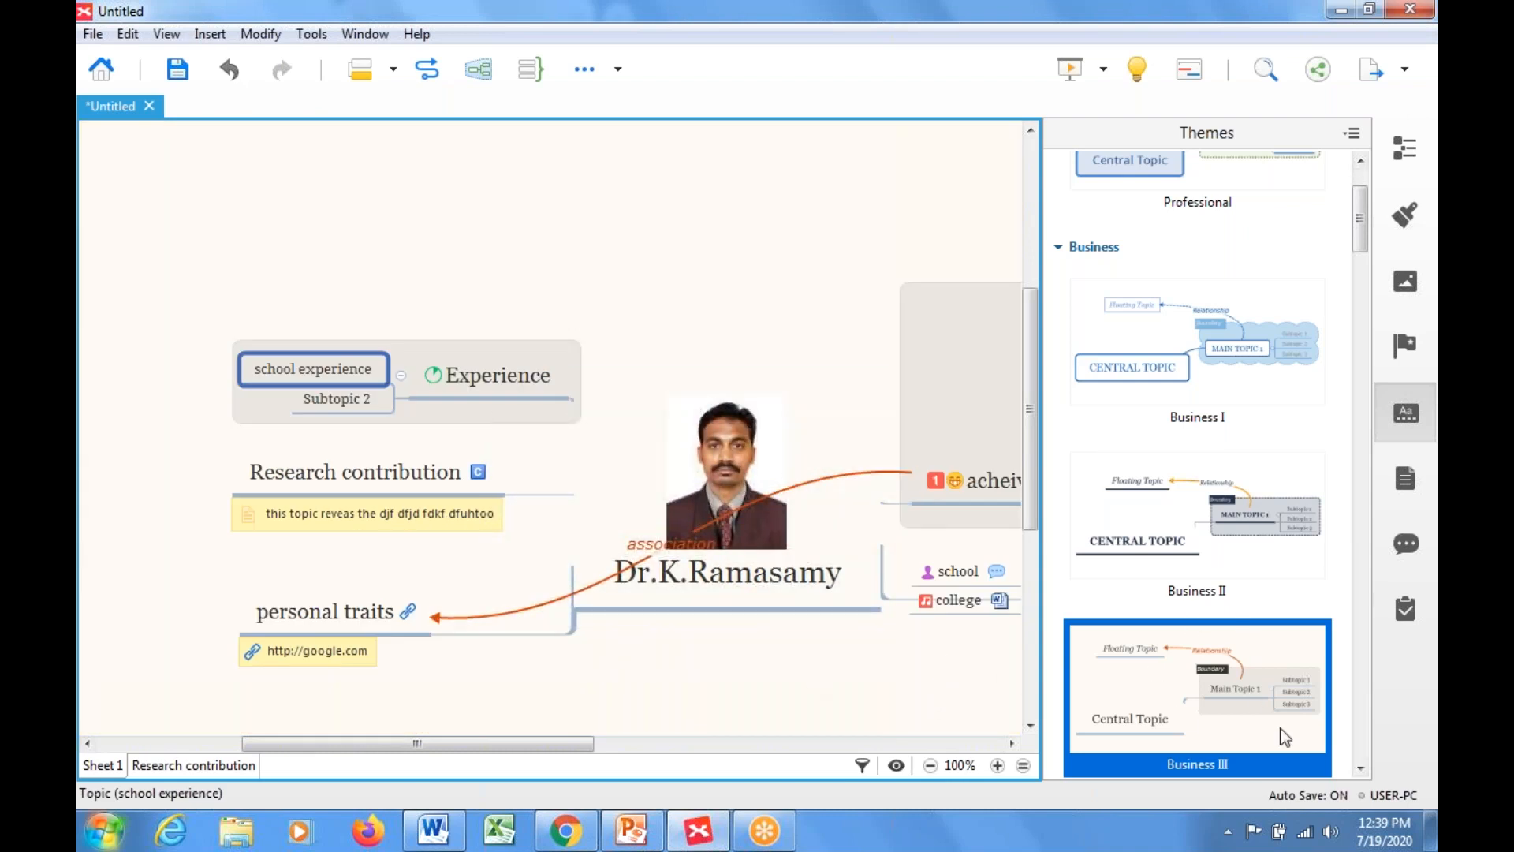
left_click(1413, 414)
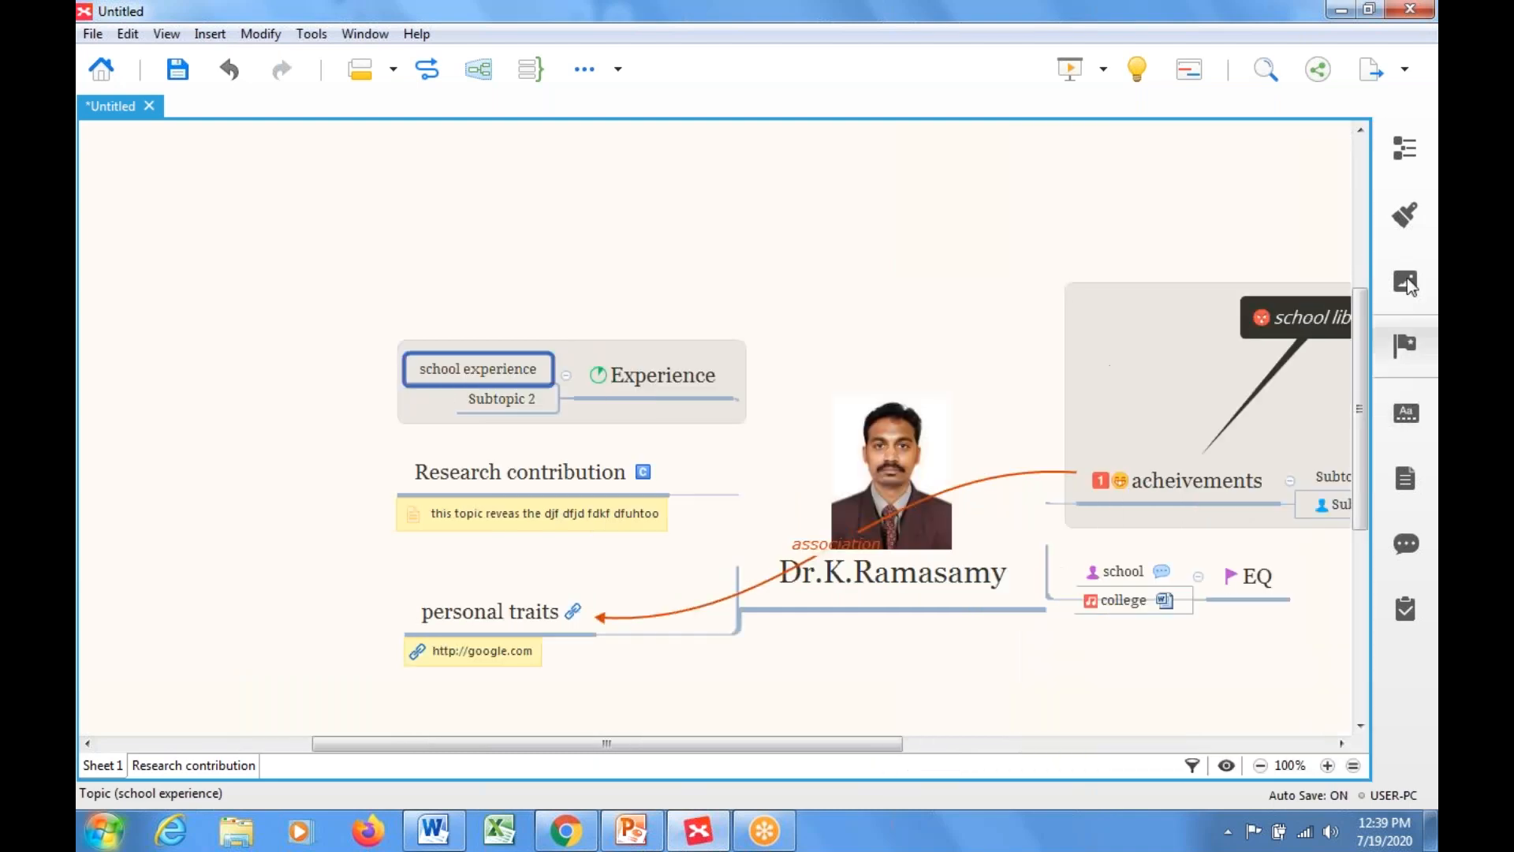
left_click(1405, 481)
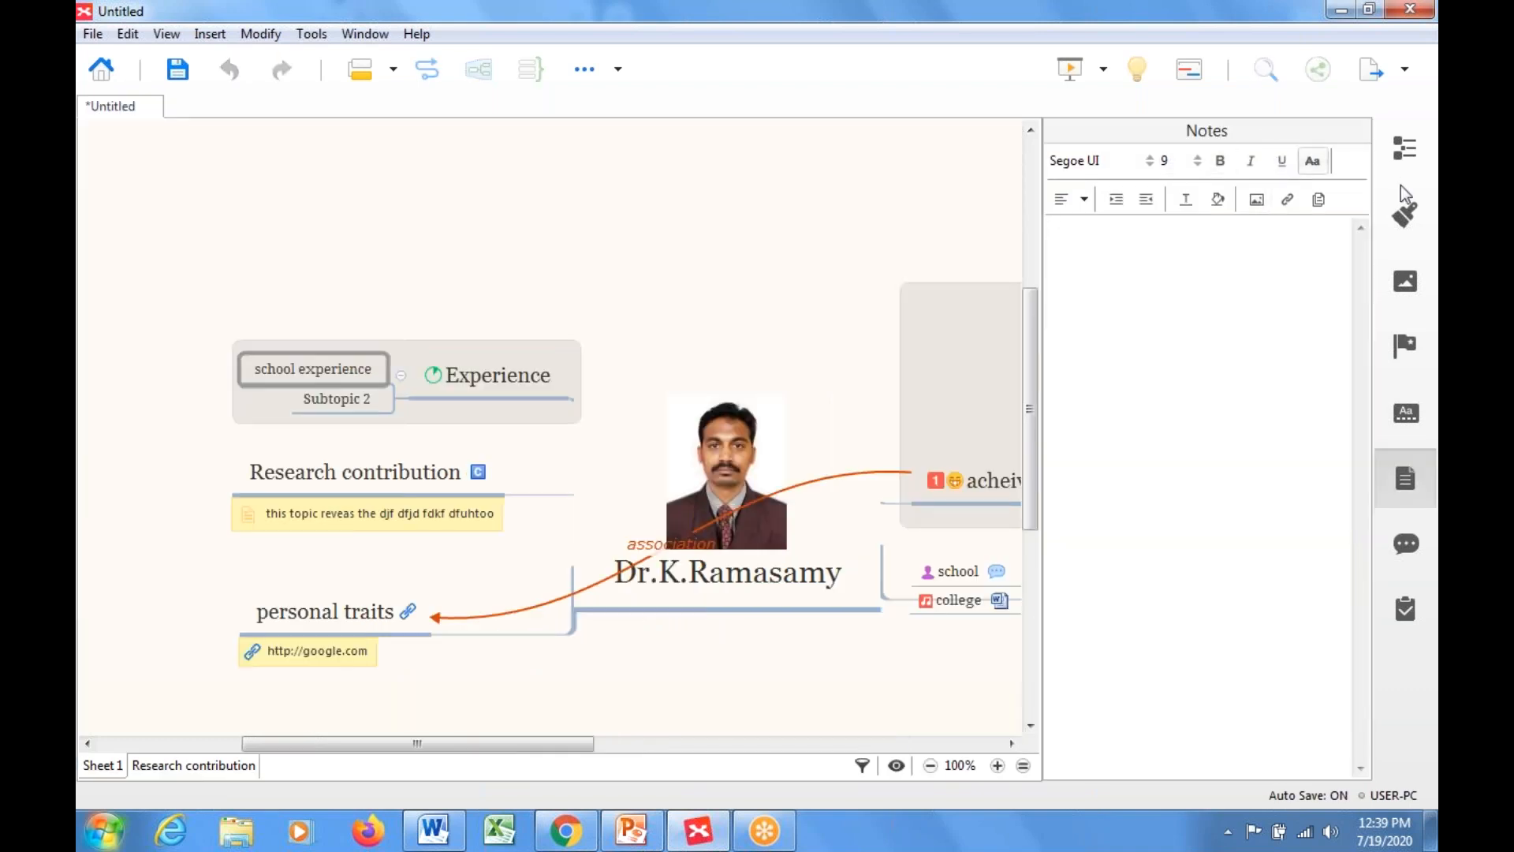
left_click(1405, 478)
left_click(1401, 556)
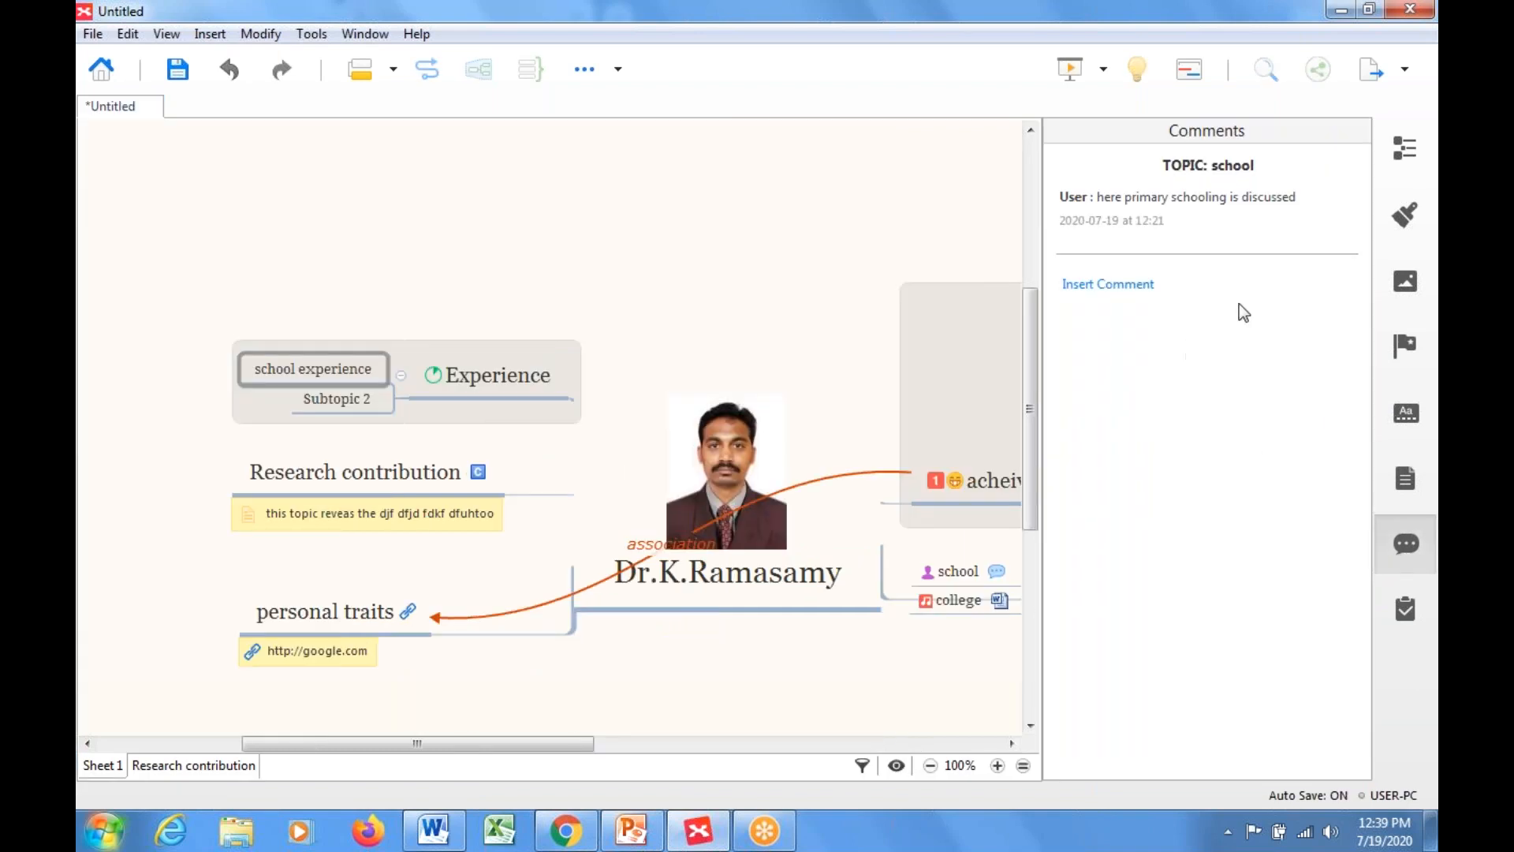
left_click(1408, 543)
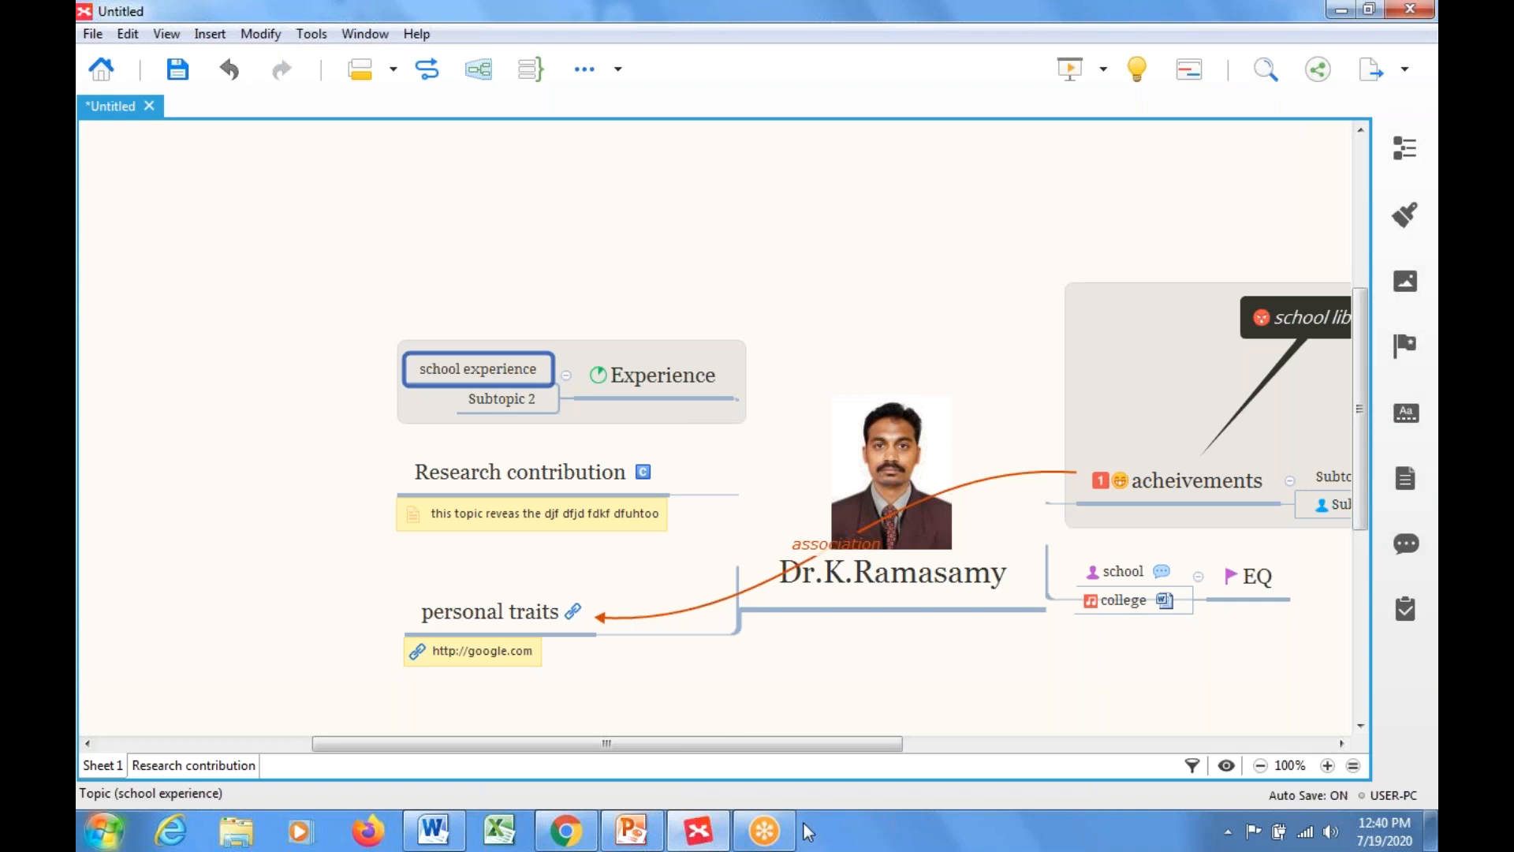
left_click_drag(849, 748, 1053, 746)
left_click(1405, 351)
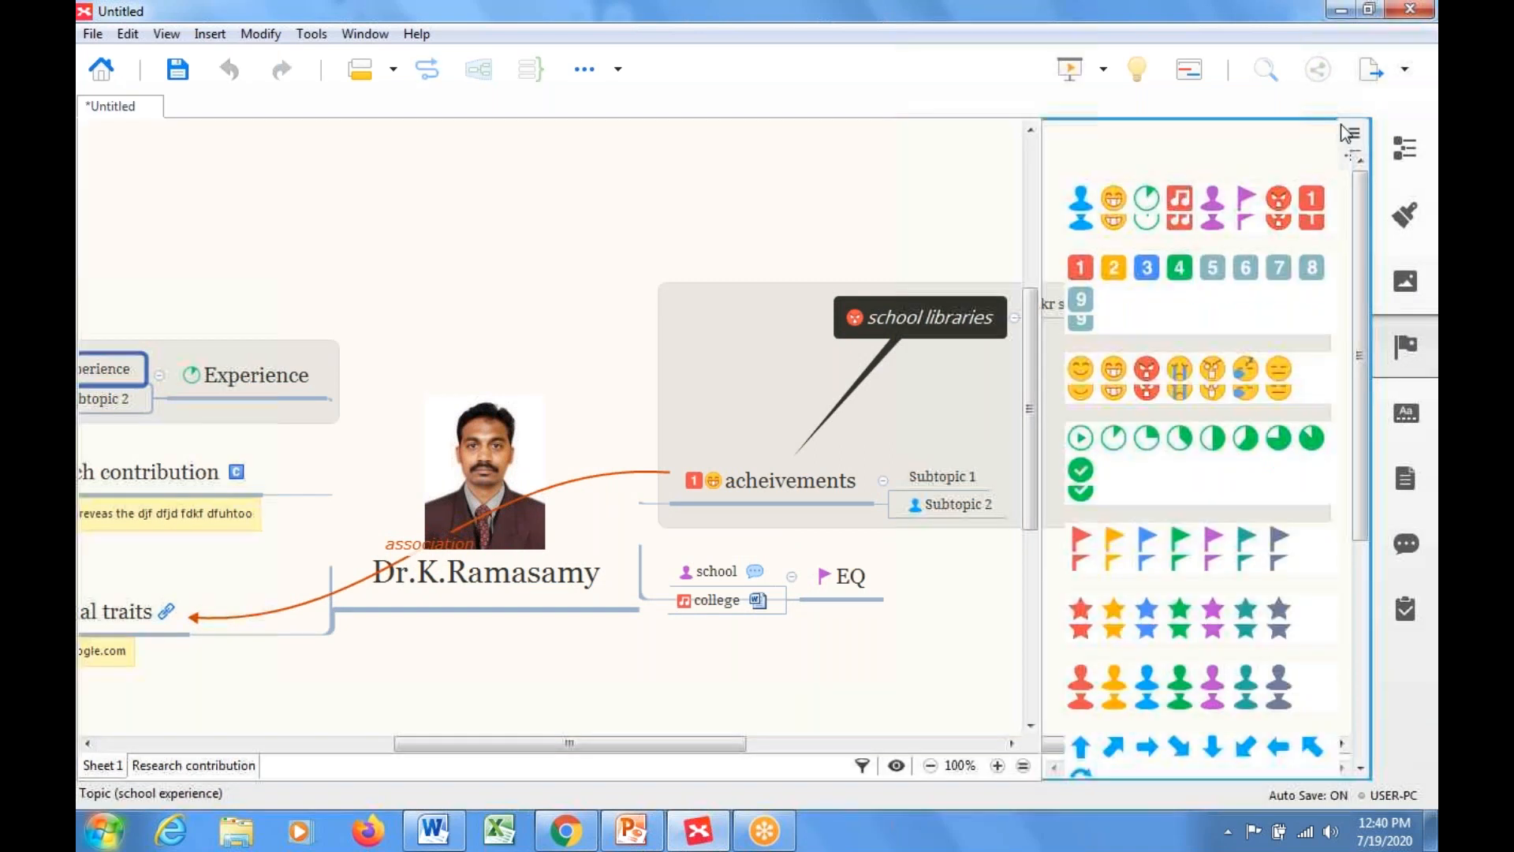
Step: Try yellow as the sheet's background color and replace it with dark orange
left_click(1402, 216)
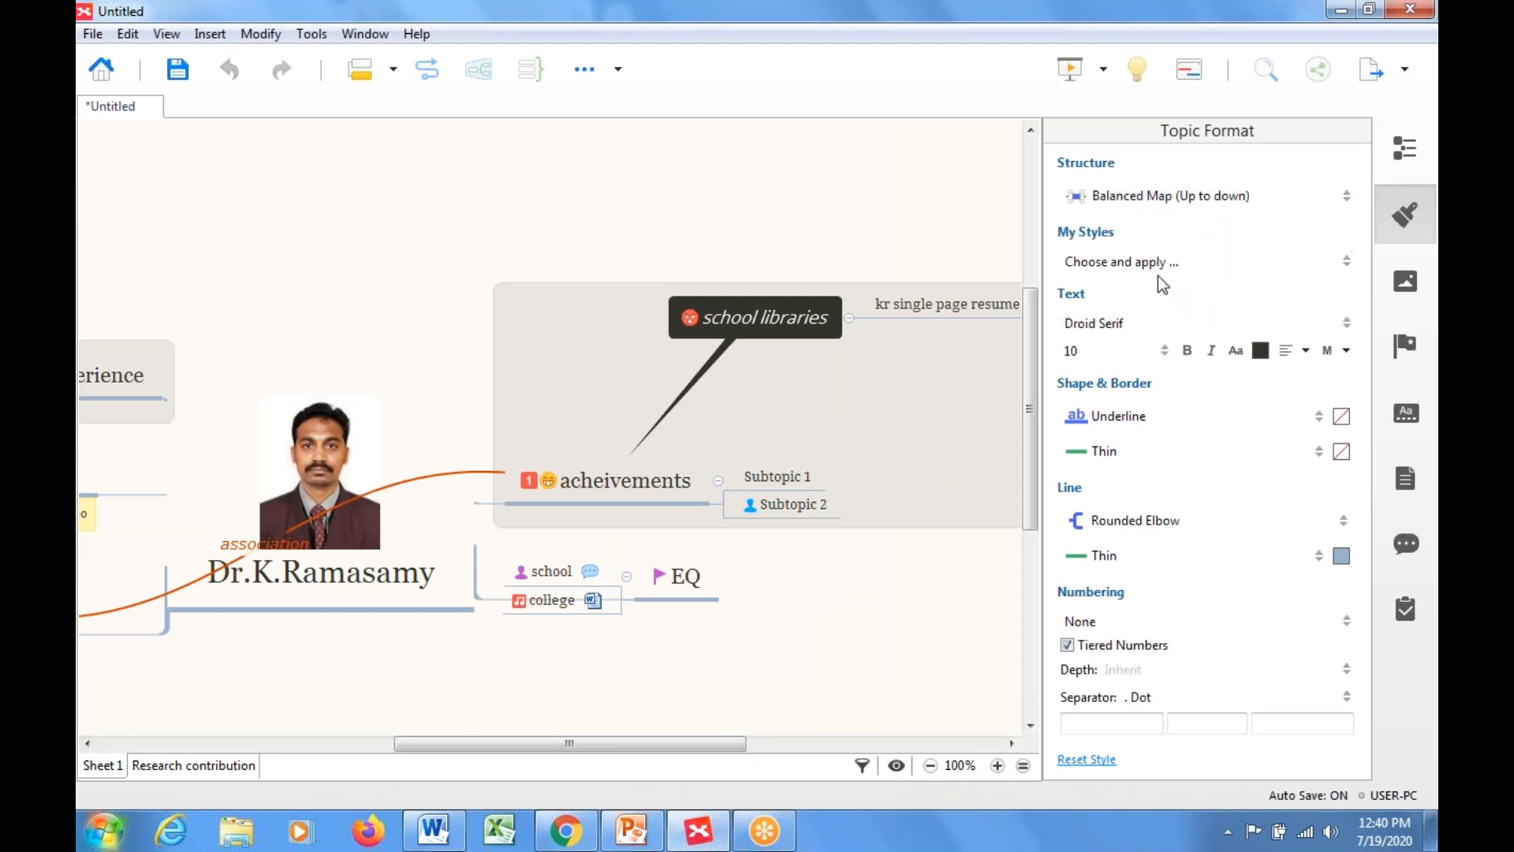
right_click(911, 662)
left_click(946, 645)
left_click(1068, 598)
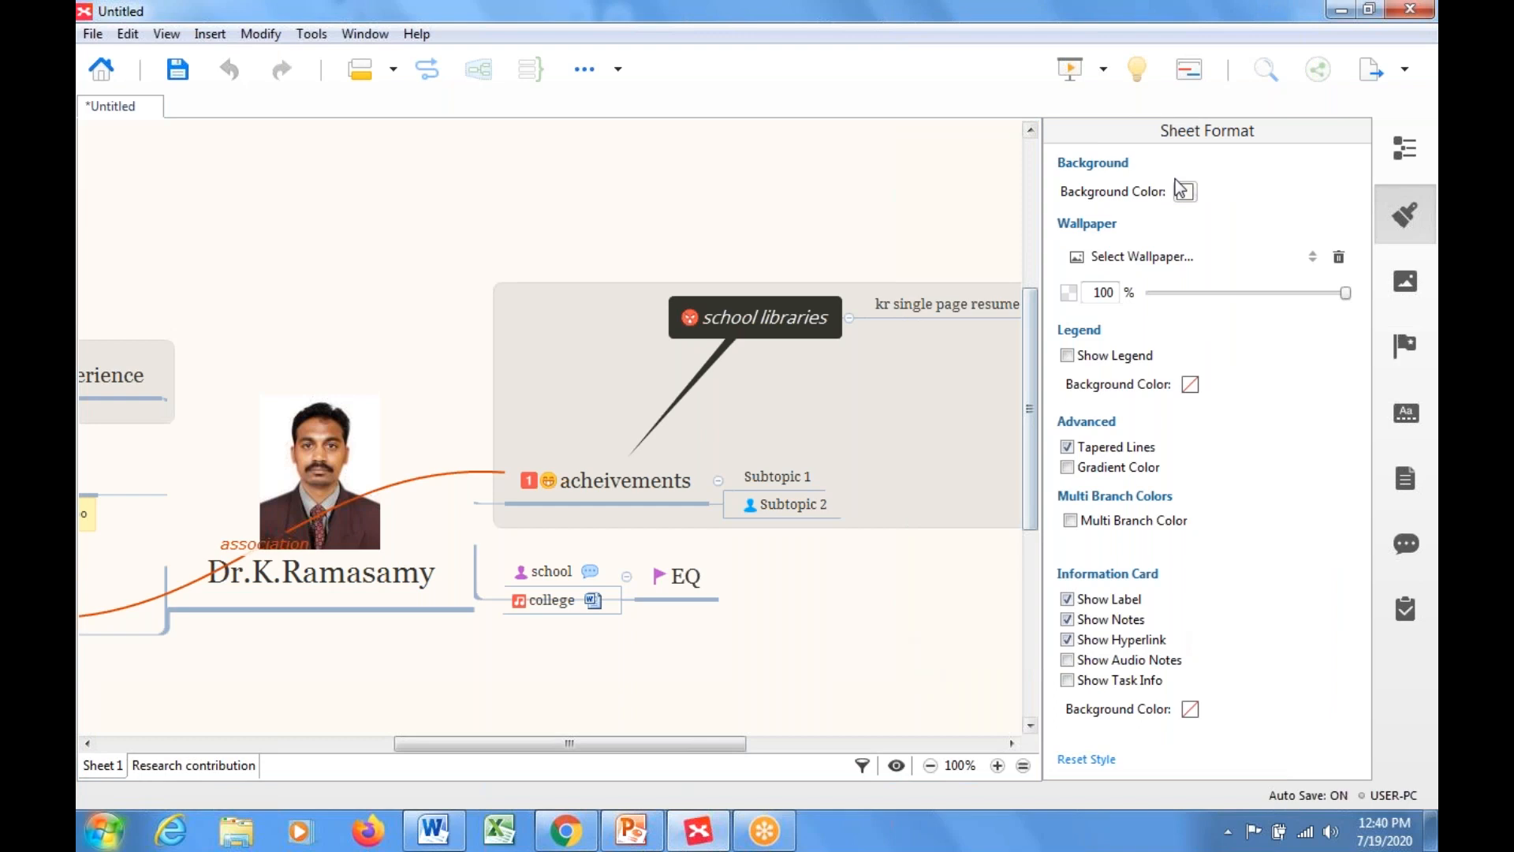
left_click(1185, 191)
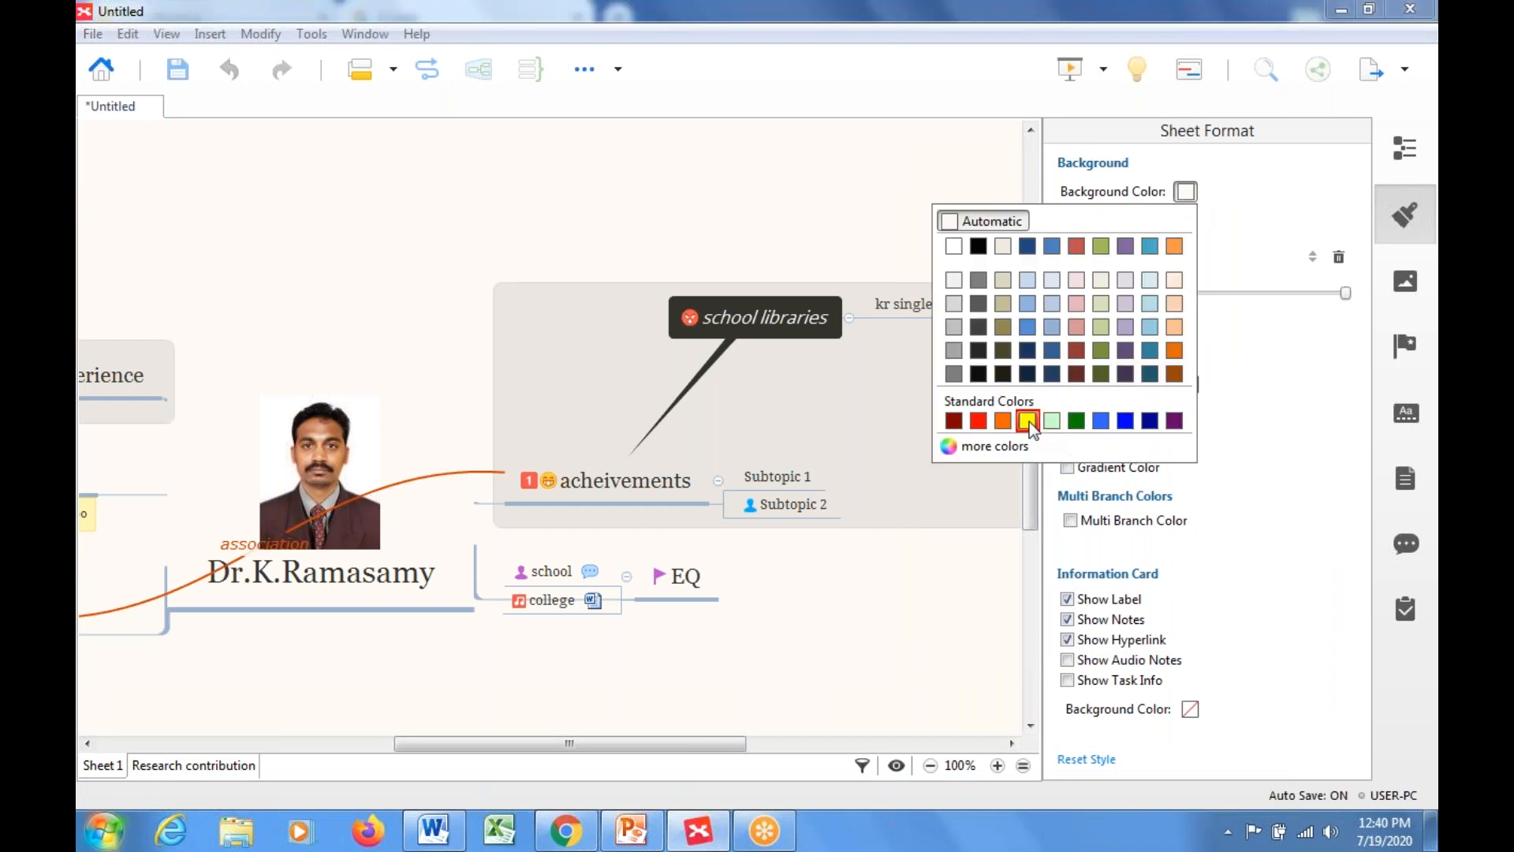
left_click(1028, 421)
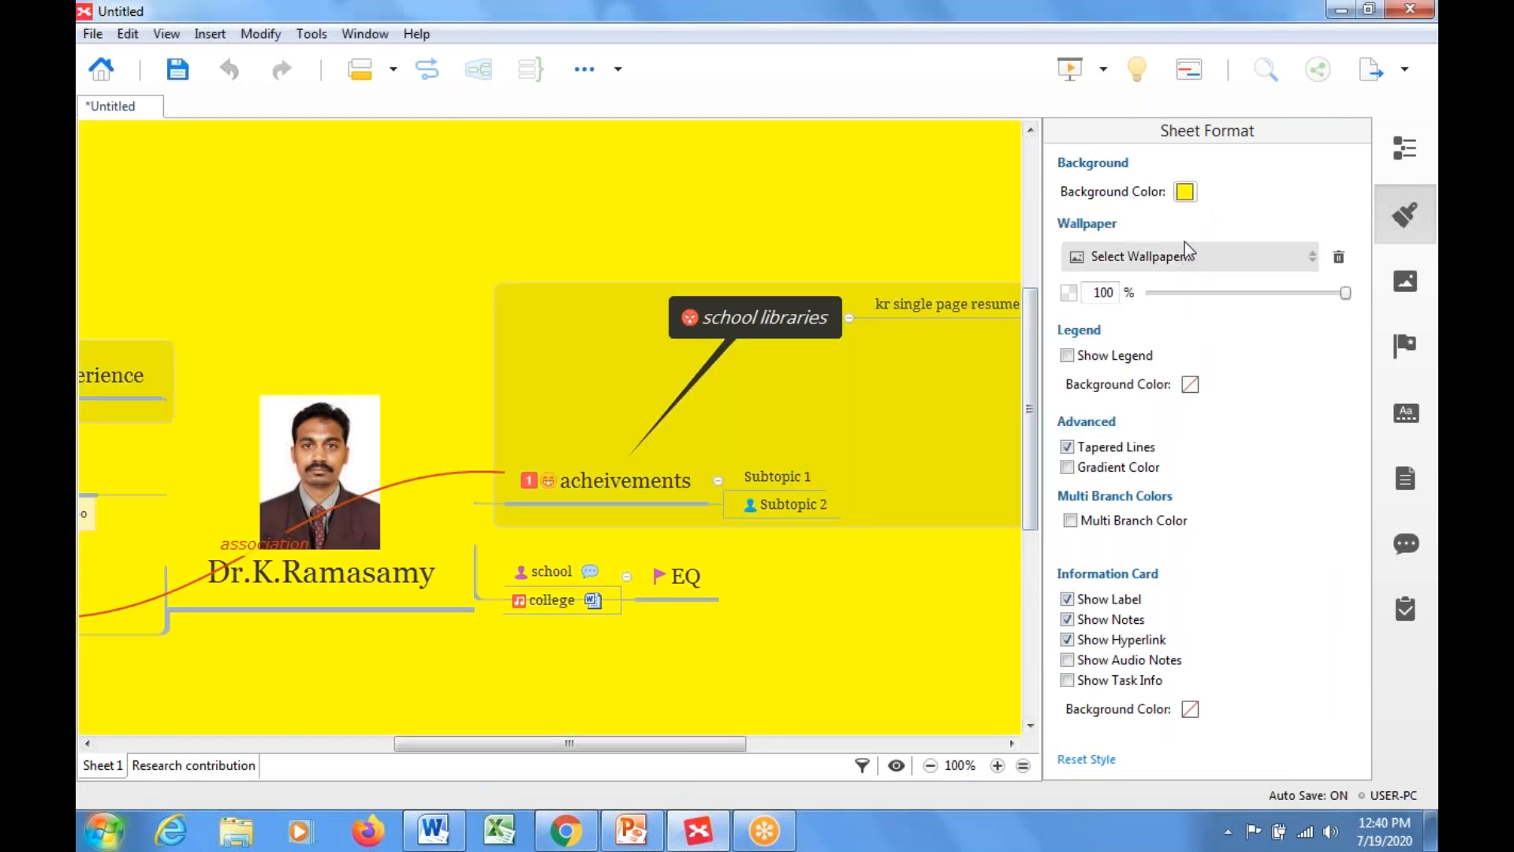
left_click(1185, 193)
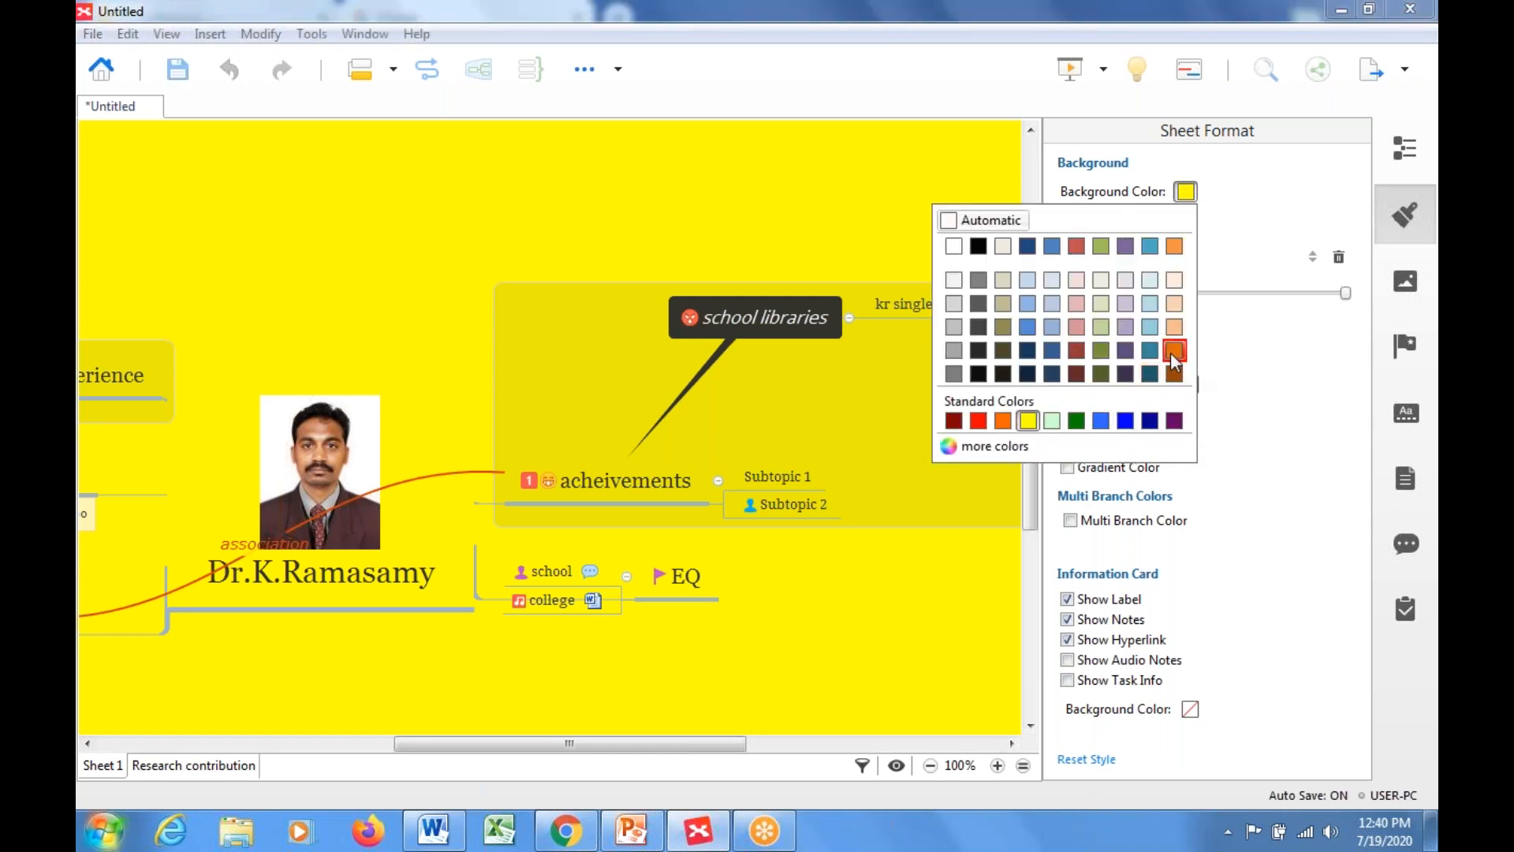
left_click(1174, 351)
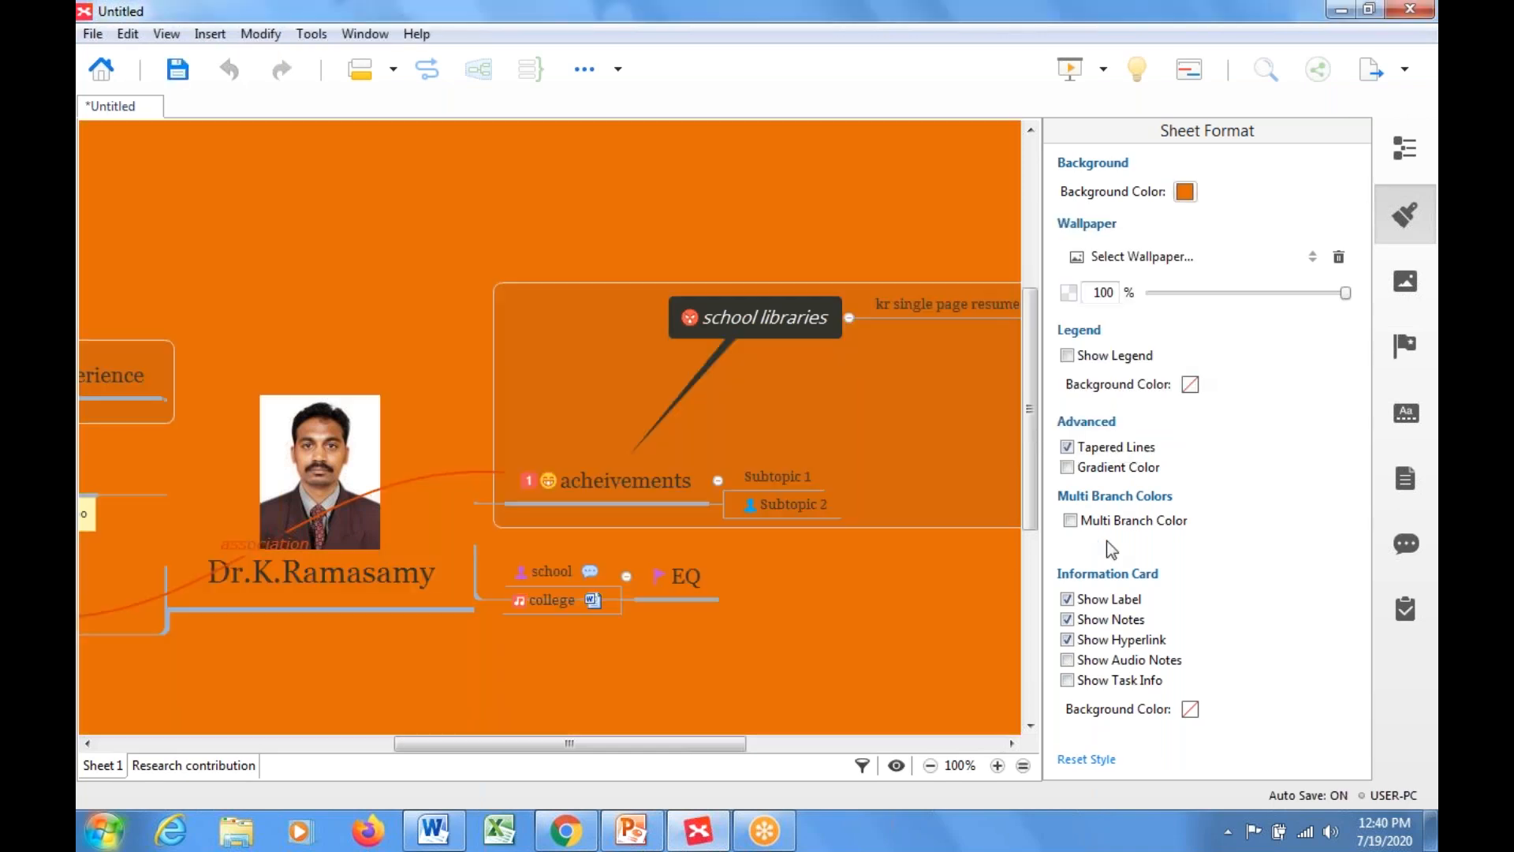
left_click(1409, 220)
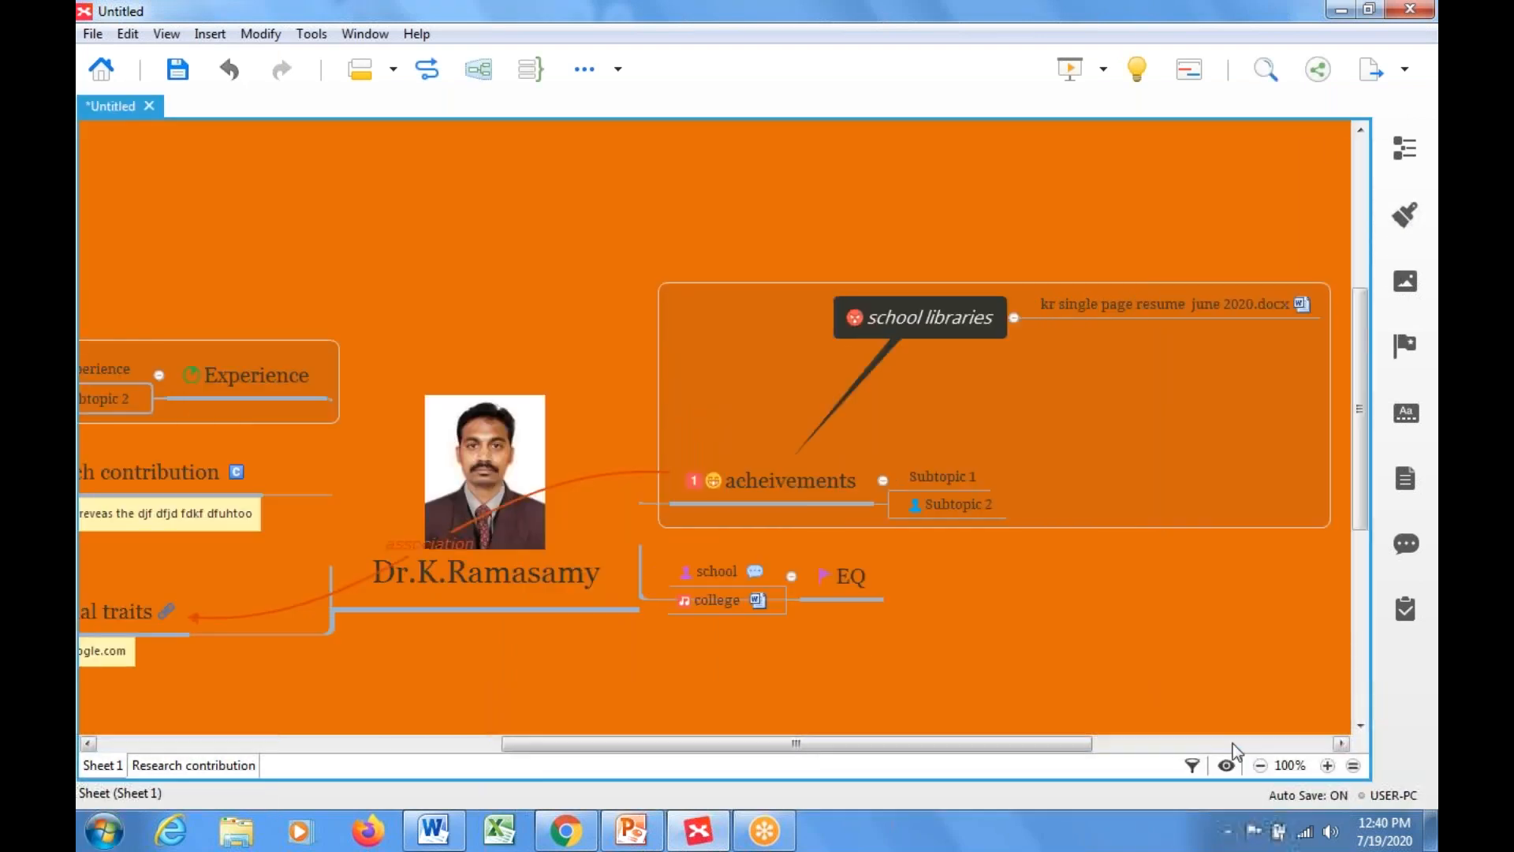
left_click_drag(1014, 740, 951, 739)
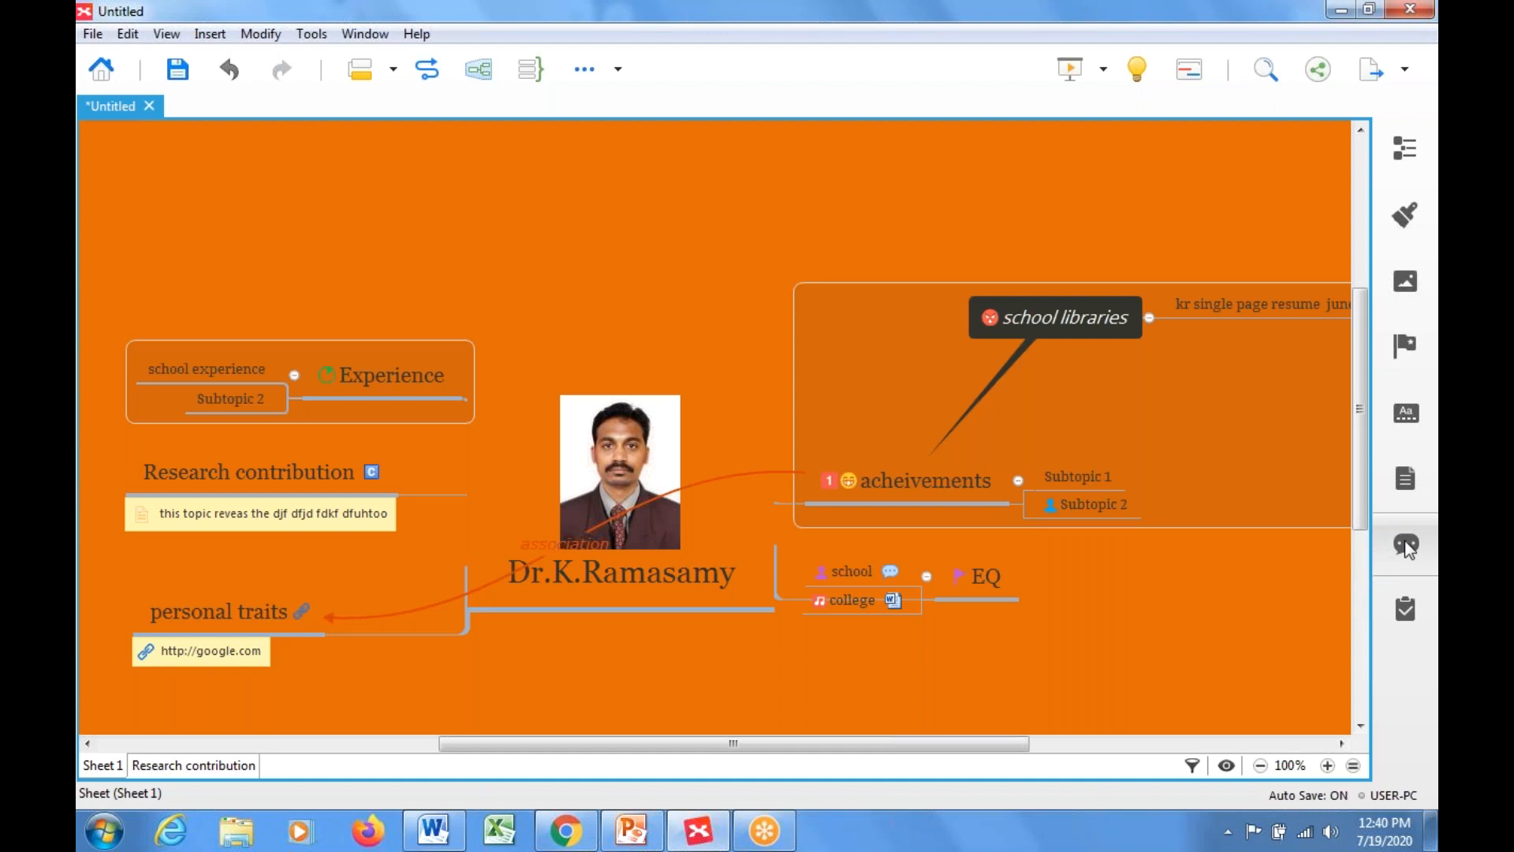
Step: Save the mind map as a template named "training" and close the opened template file
left_click(93, 36)
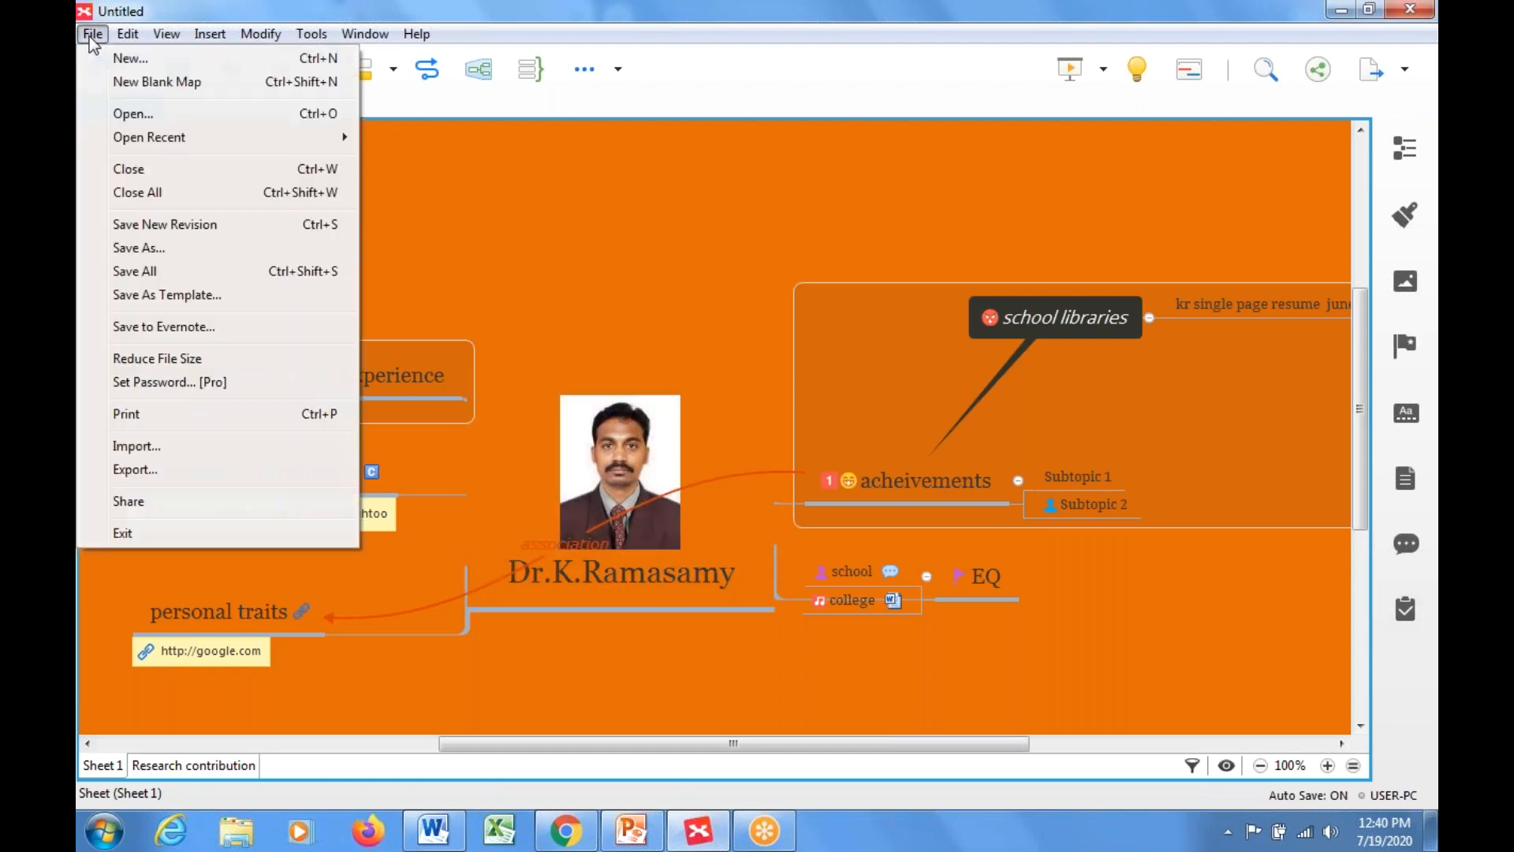
left_click(190, 295)
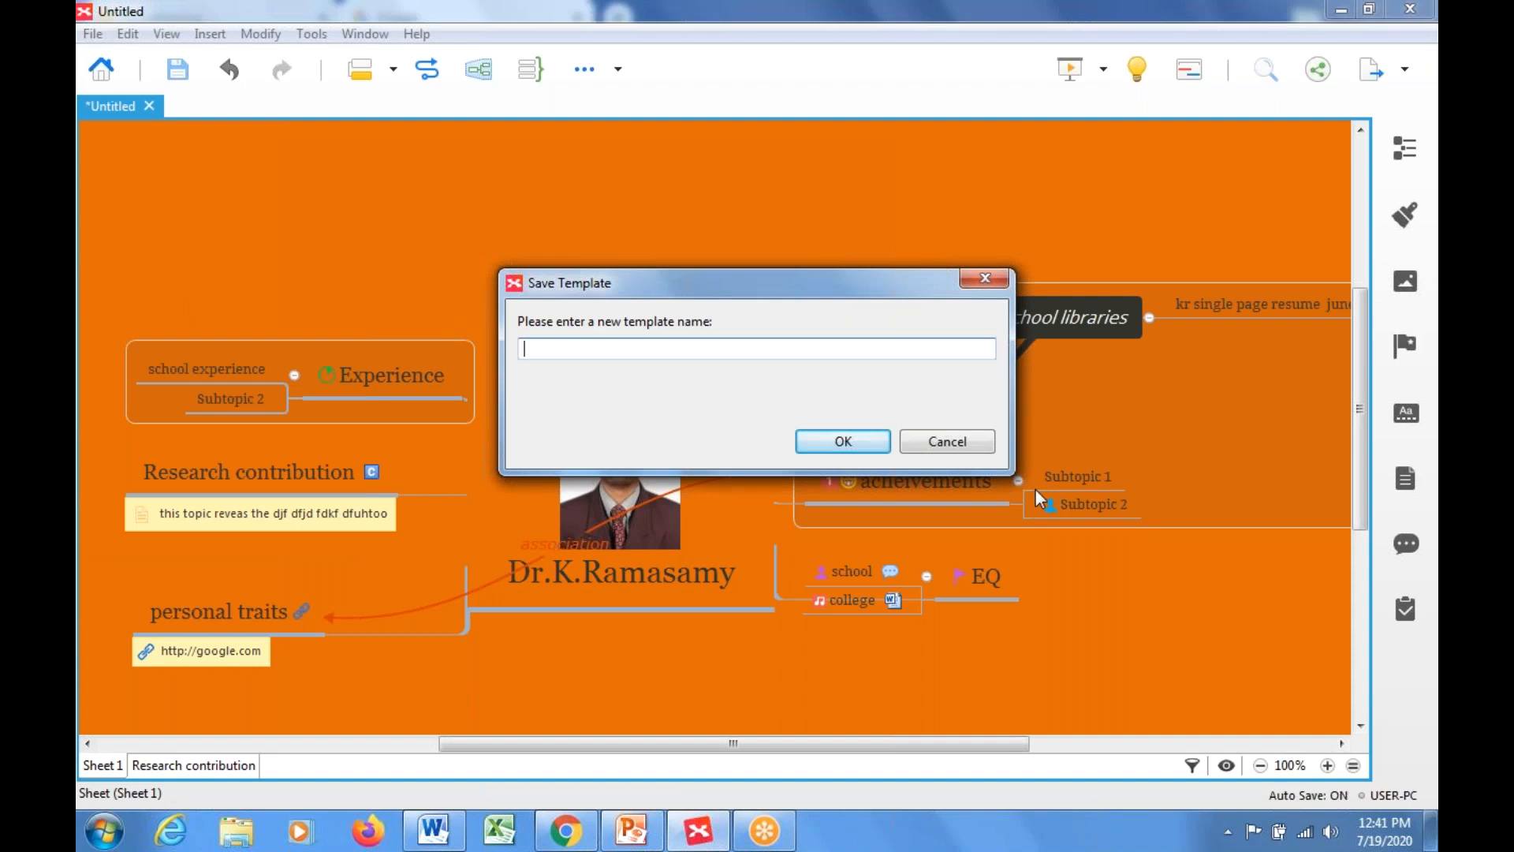
type("training")
left_click(811, 443)
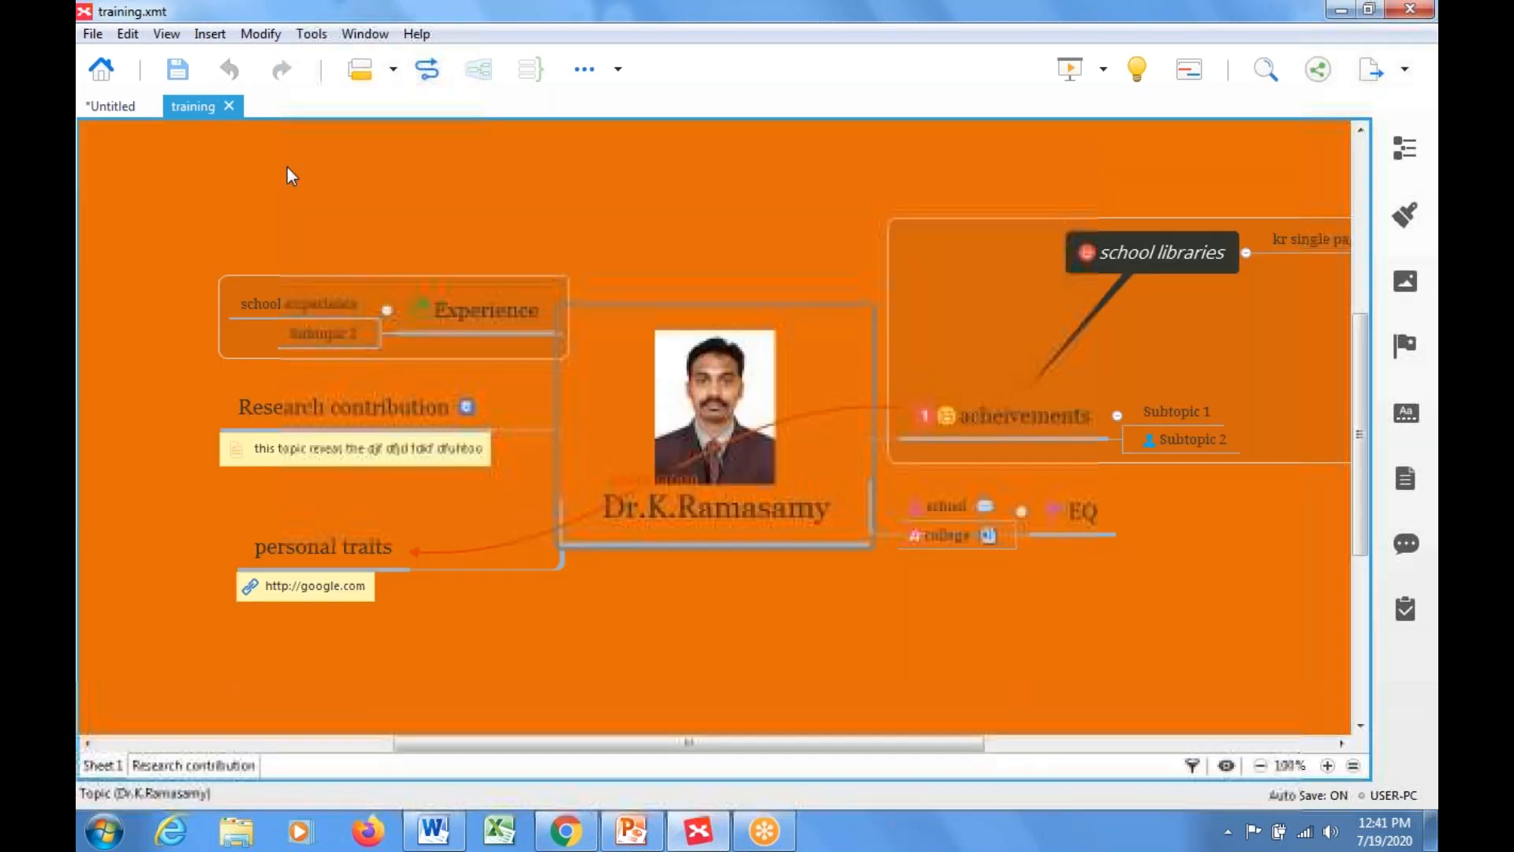
left_click(230, 105)
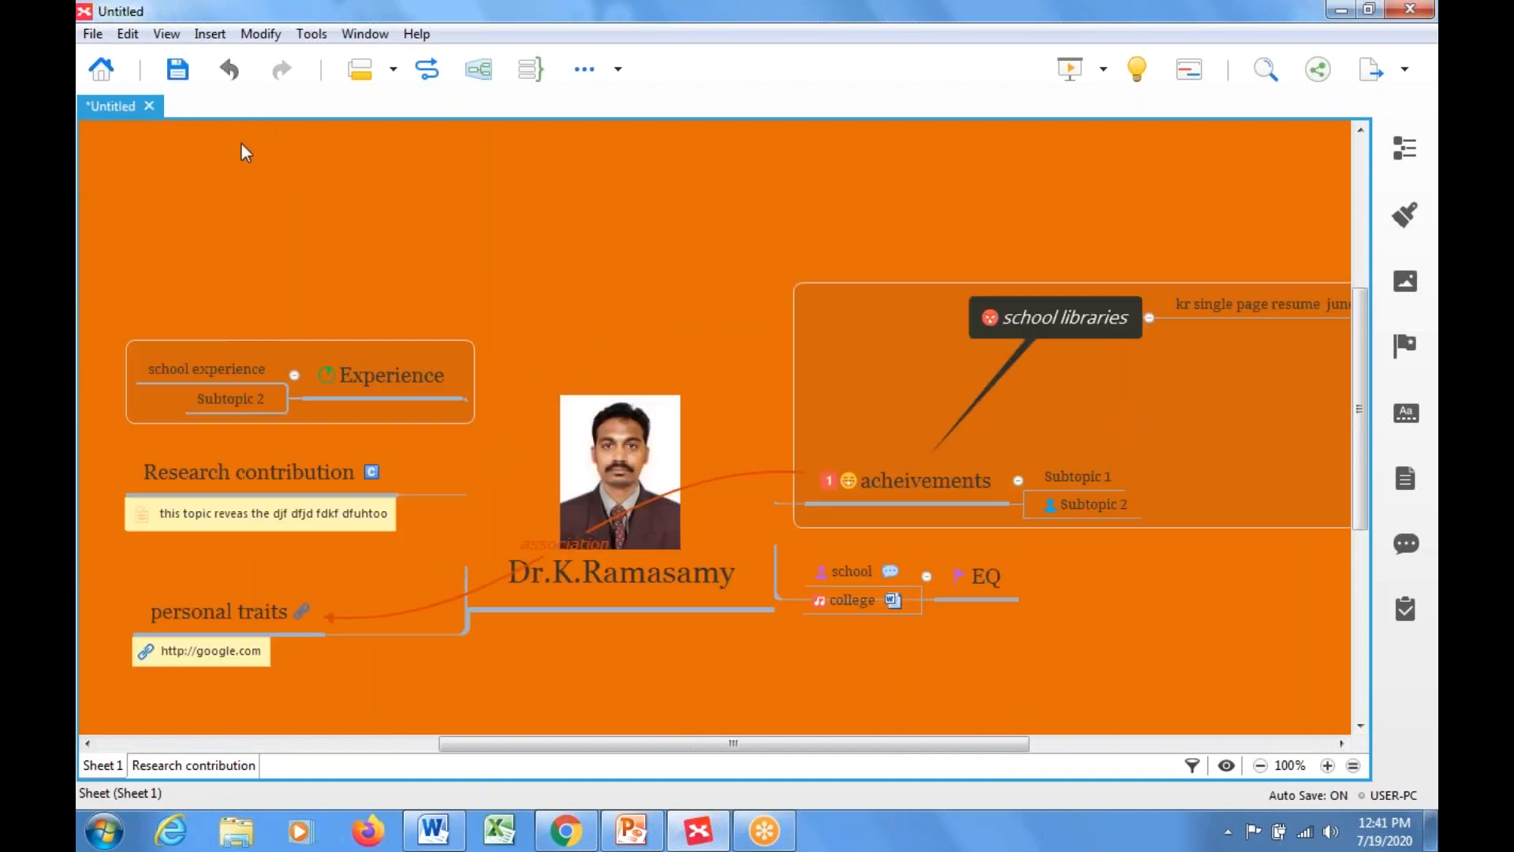
Step: Create a new mind map from the saved user template "training"
left_click(93, 34)
left_click(771, 286)
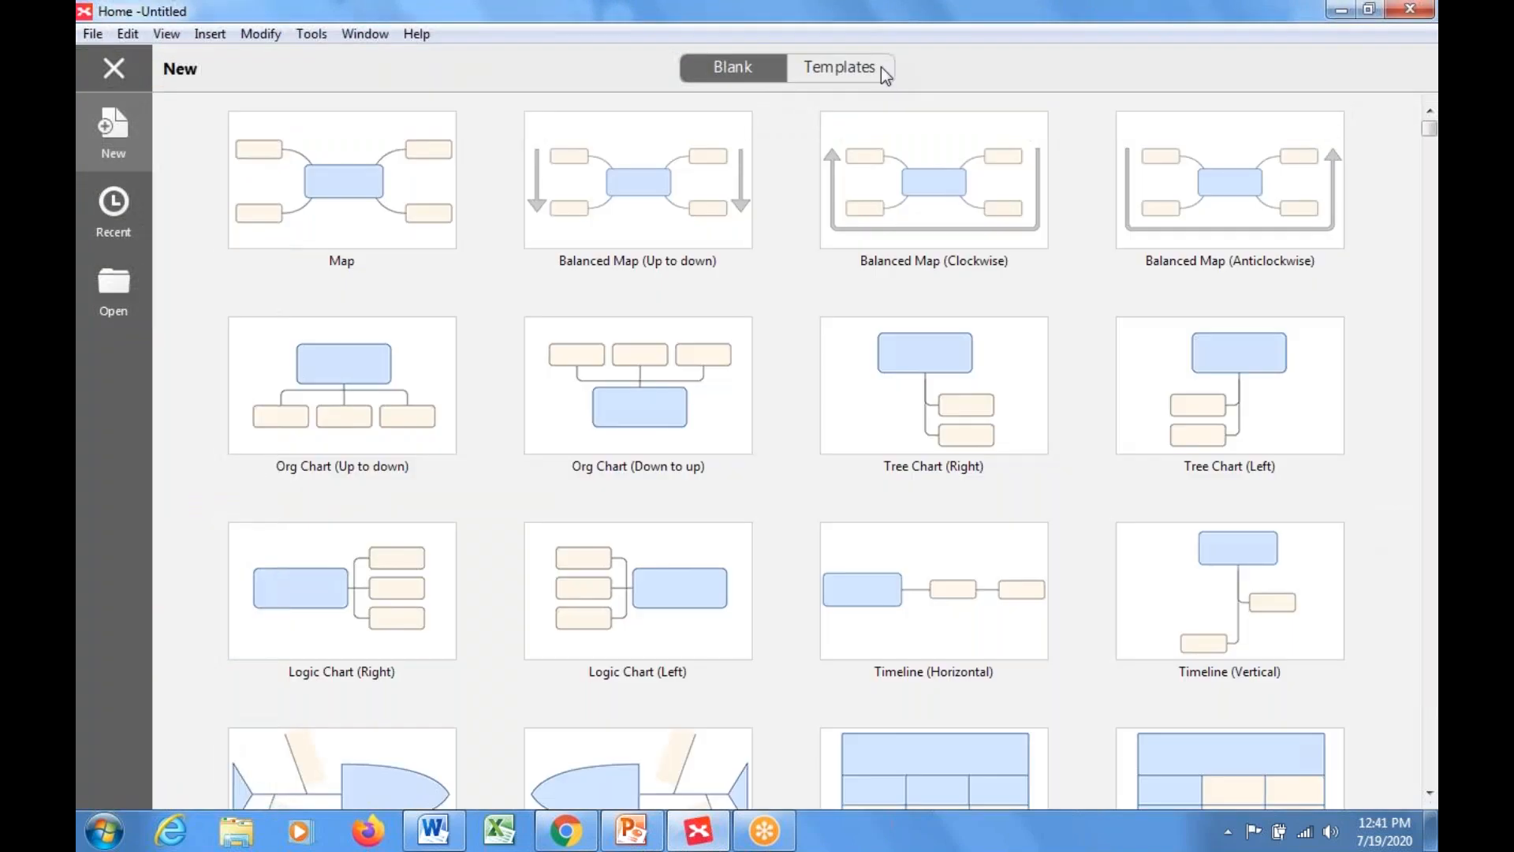
left_click(880, 72)
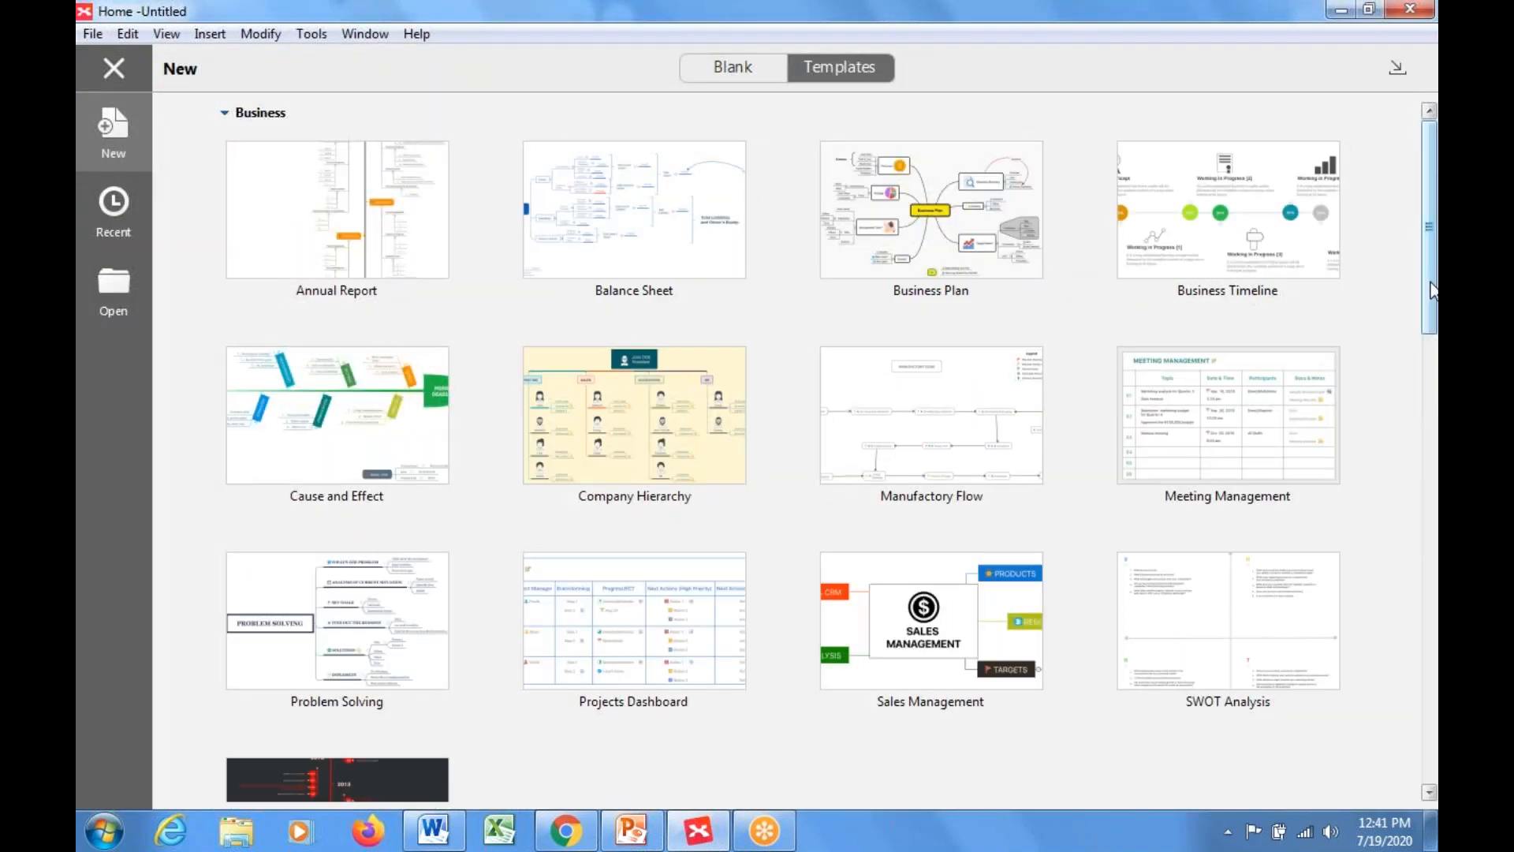
scroll(1427, 404, "down", 4)
scroll(1428, 404, "down", 1)
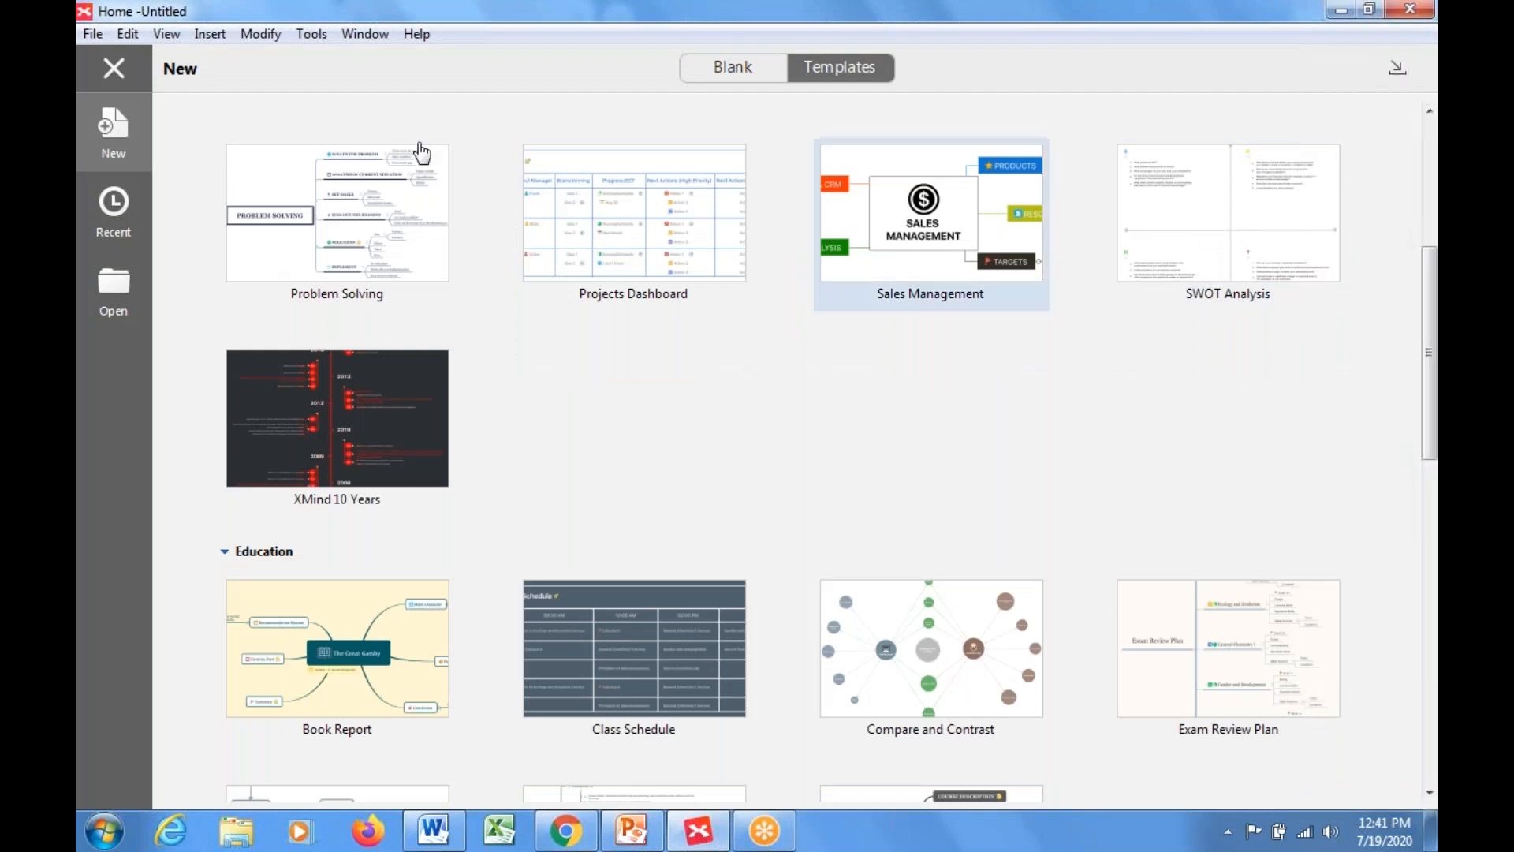
left_click_drag(1431, 371, 1434, 769)
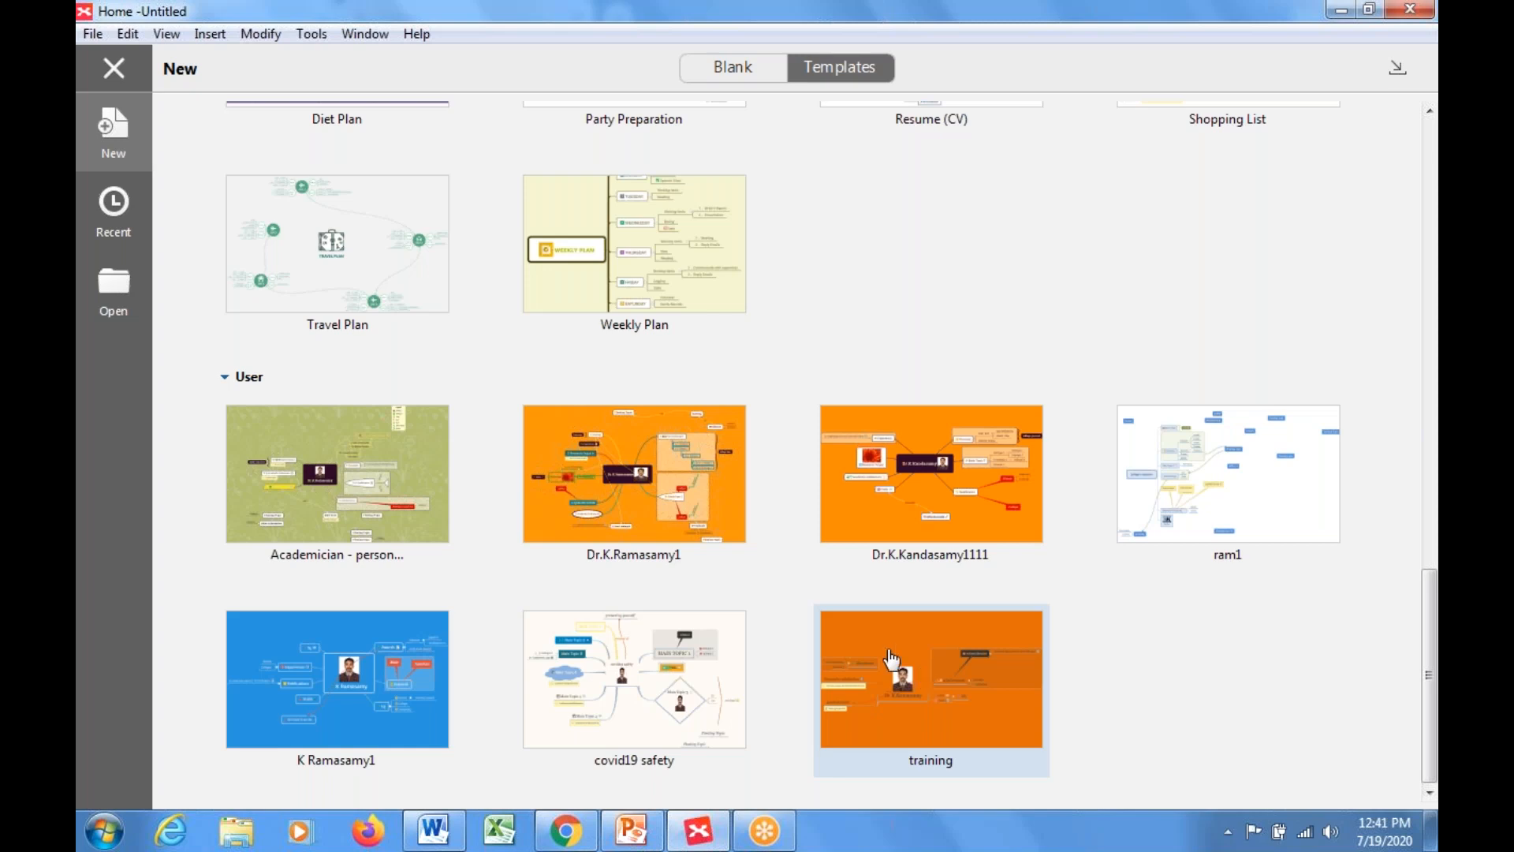
double_click(947, 692)
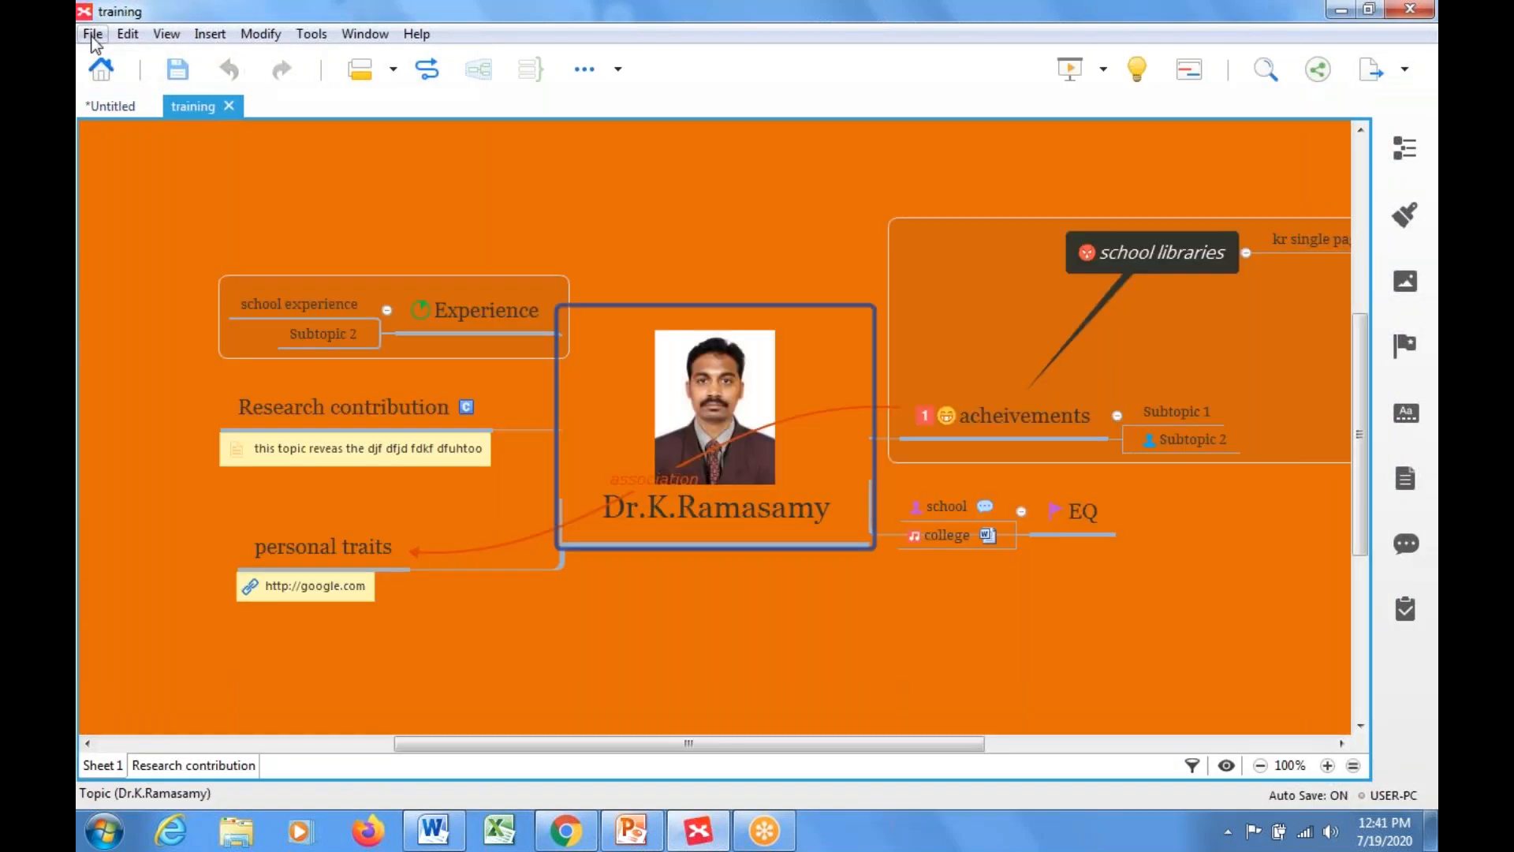
Step: Open the SVG export settings for the training map and cancel the export
left_click(93, 35)
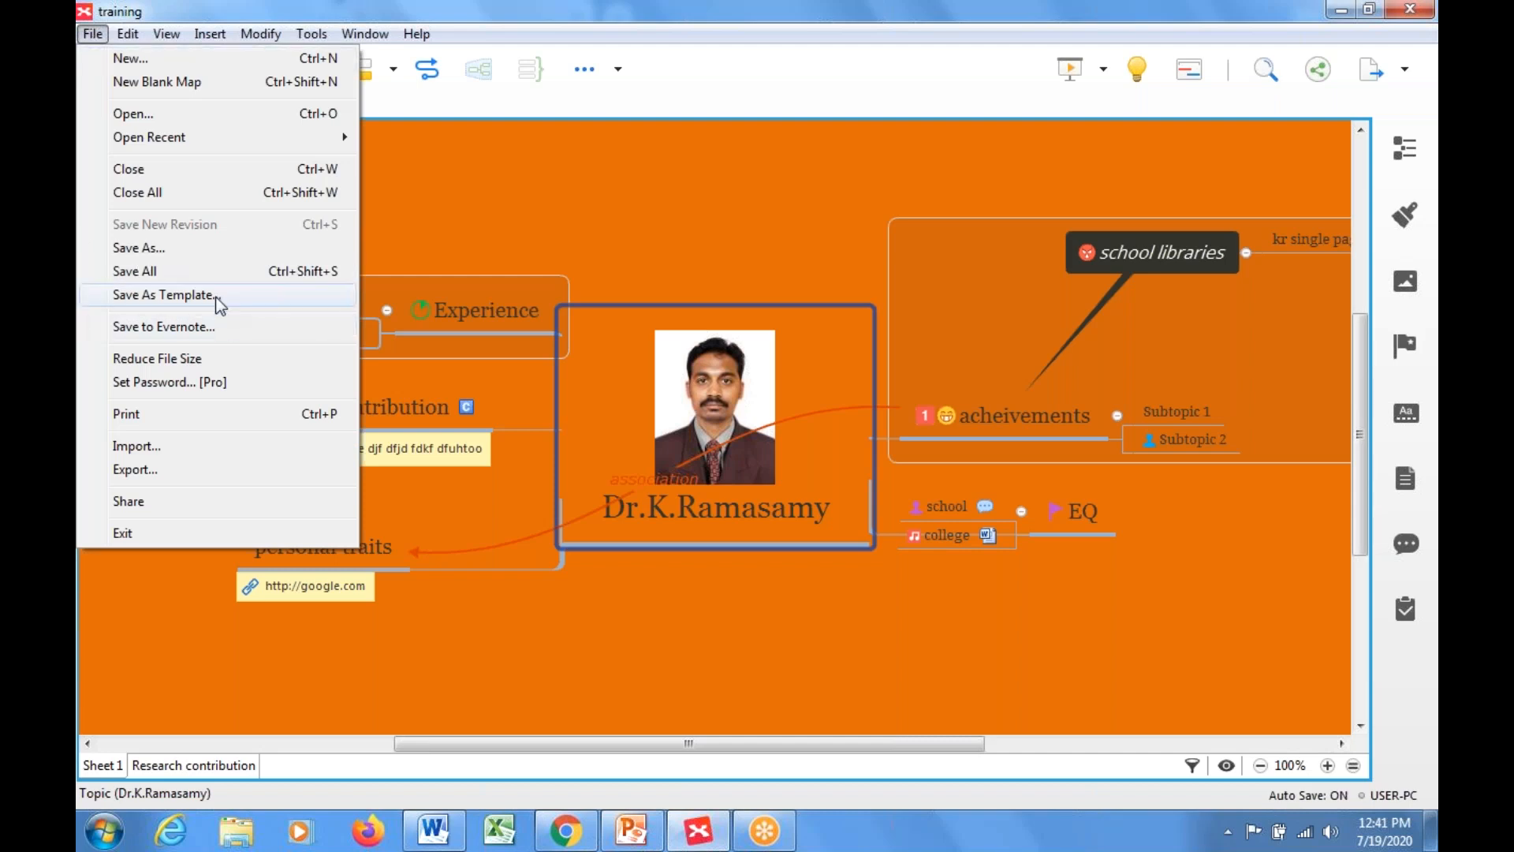
left_click(157, 475)
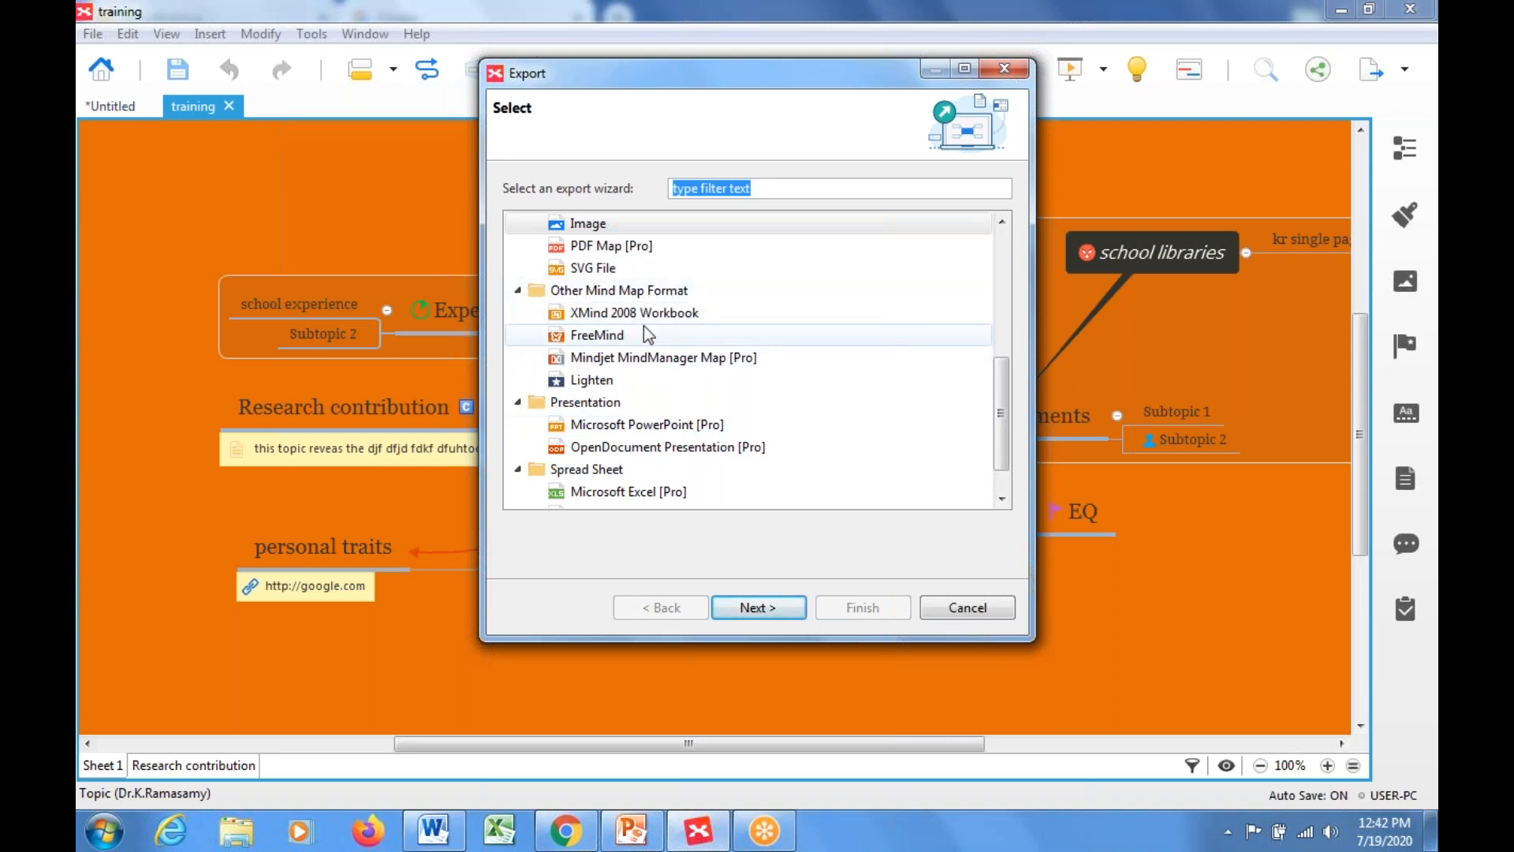
left_click(604, 272)
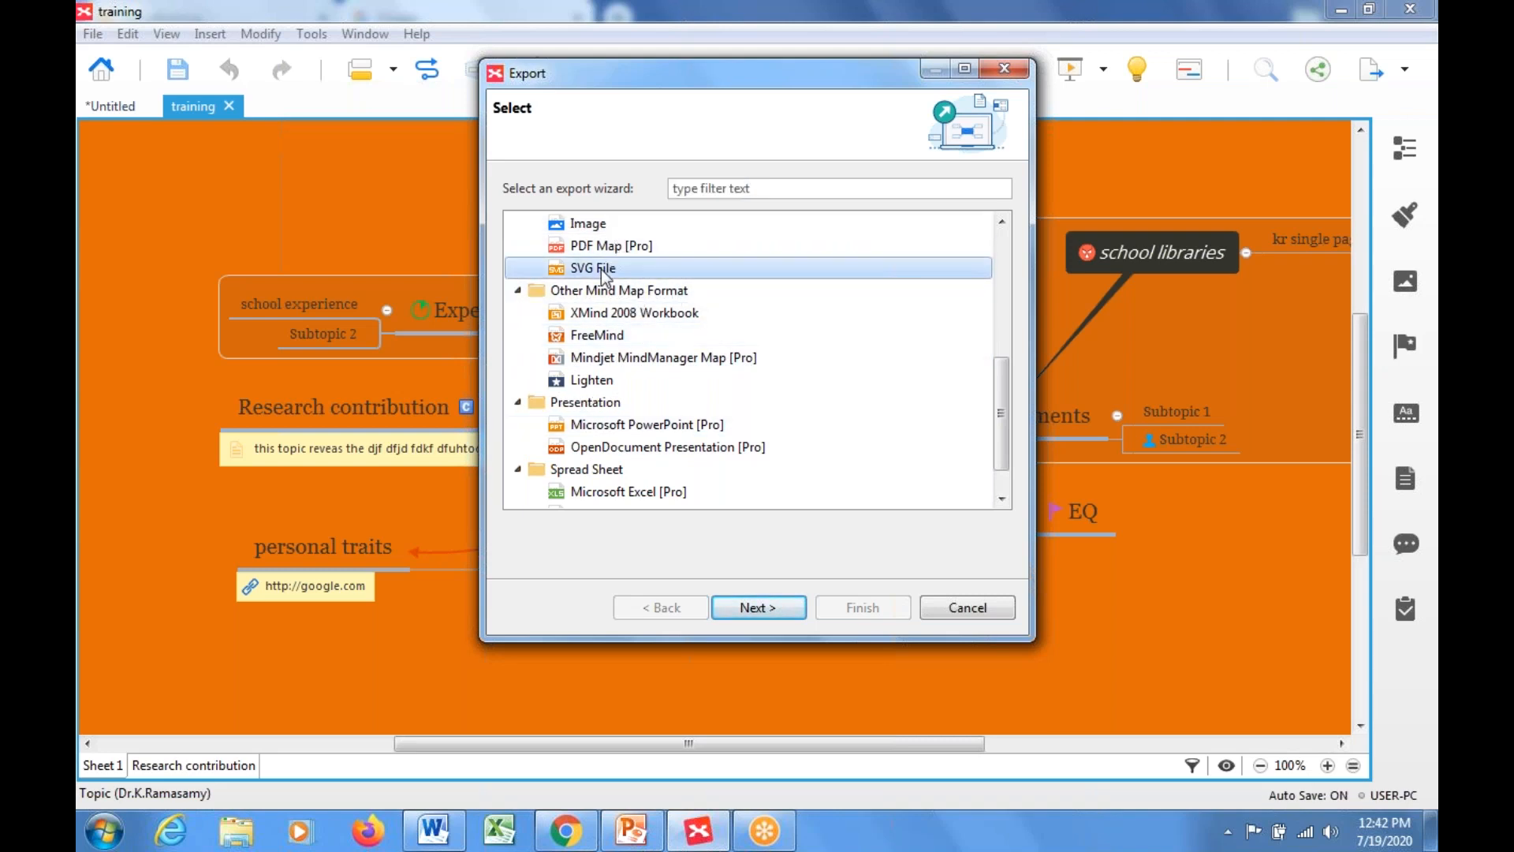
left_click(770, 612)
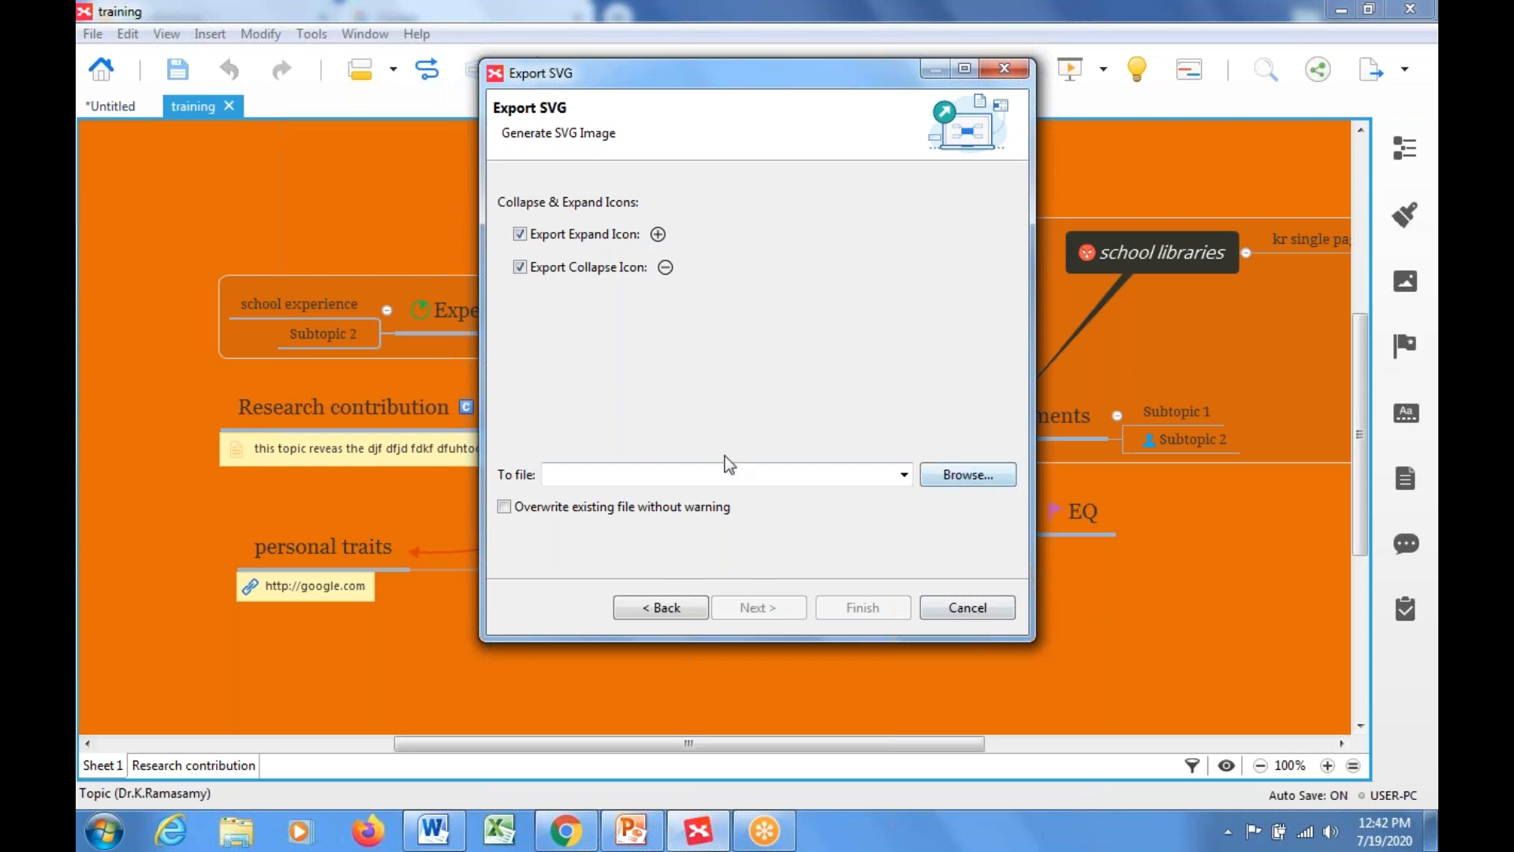
left_click(954, 608)
Step: Import the Microsoft Word document "KOHA word file" as a mind map in a new workbook
left_click(93, 34)
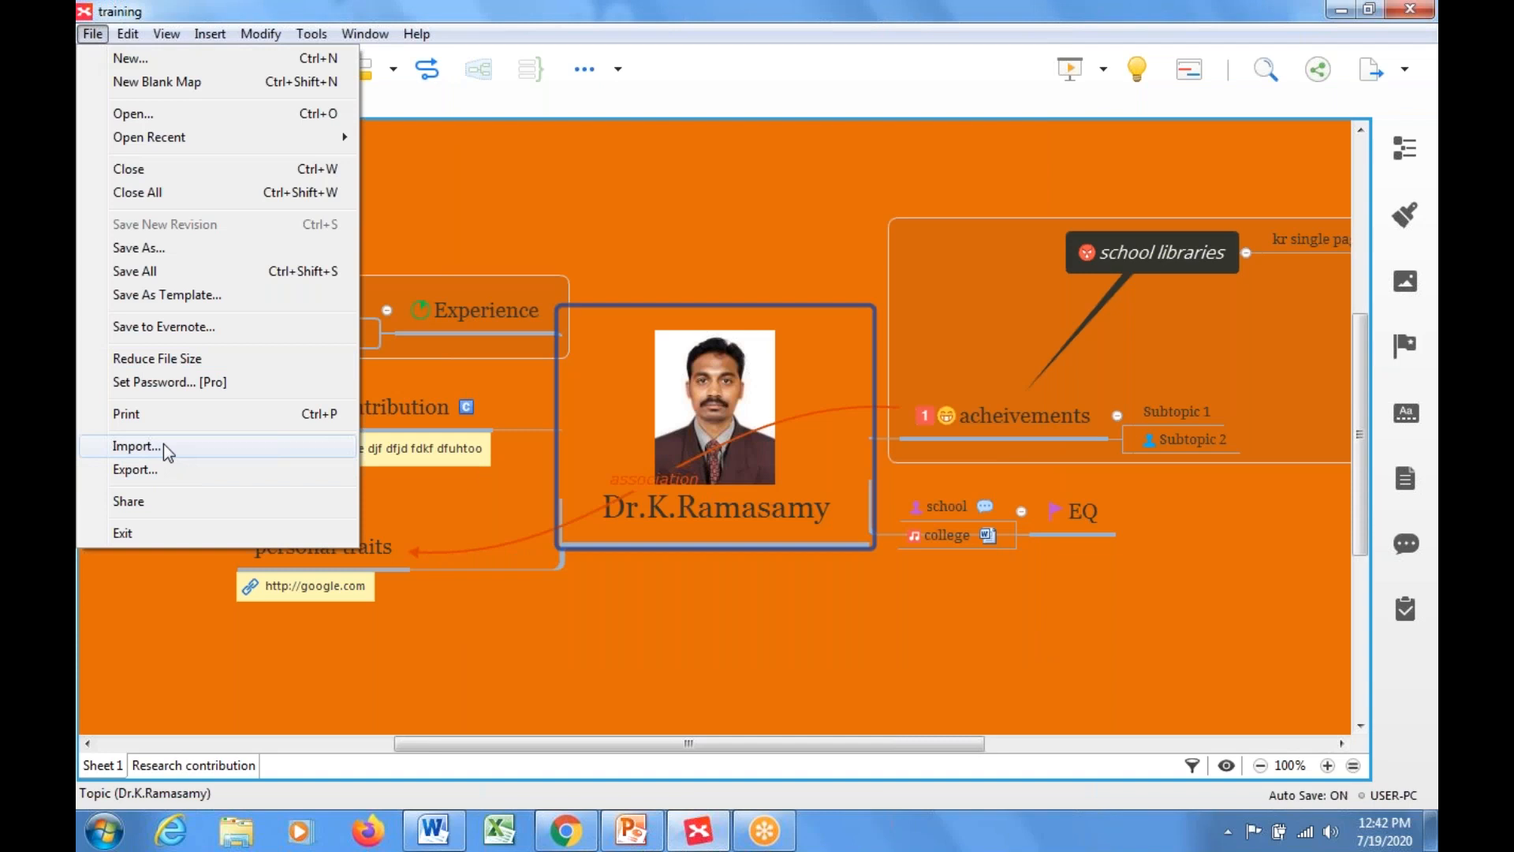
left_click(163, 443)
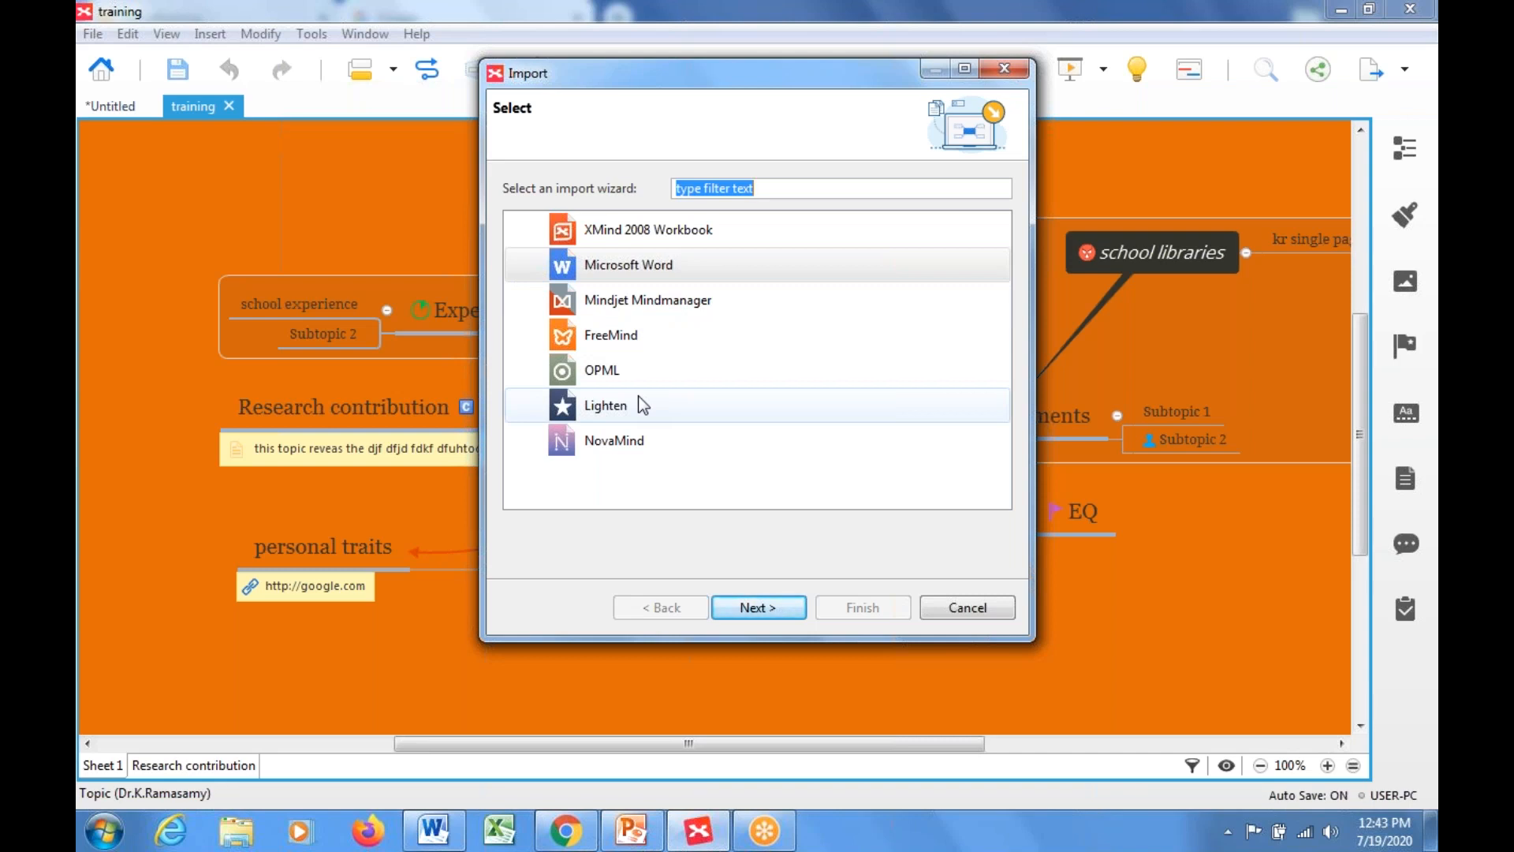
left_click(666, 272)
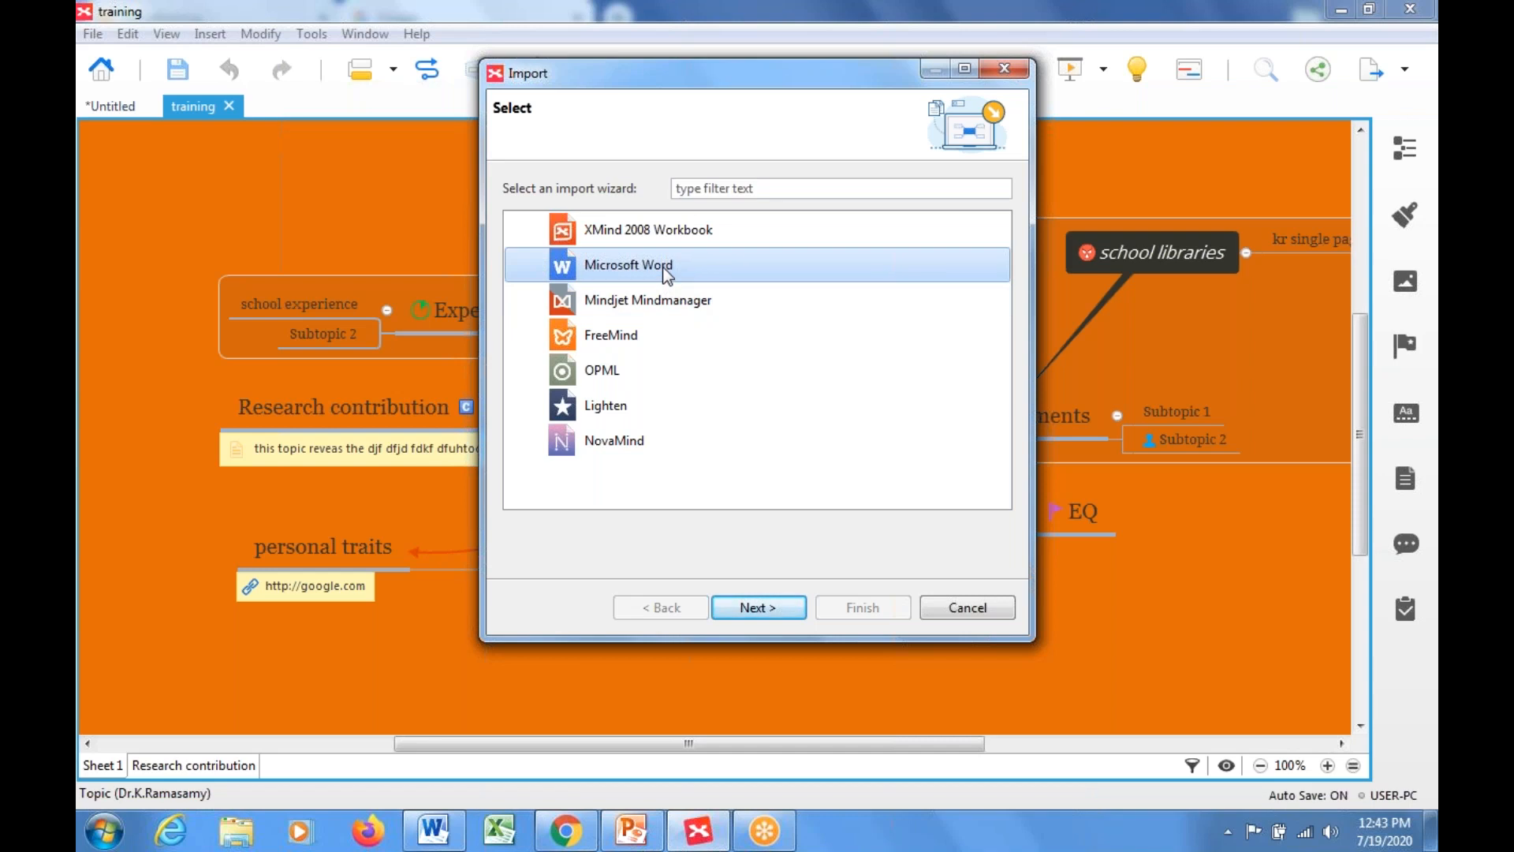
left_click(792, 607)
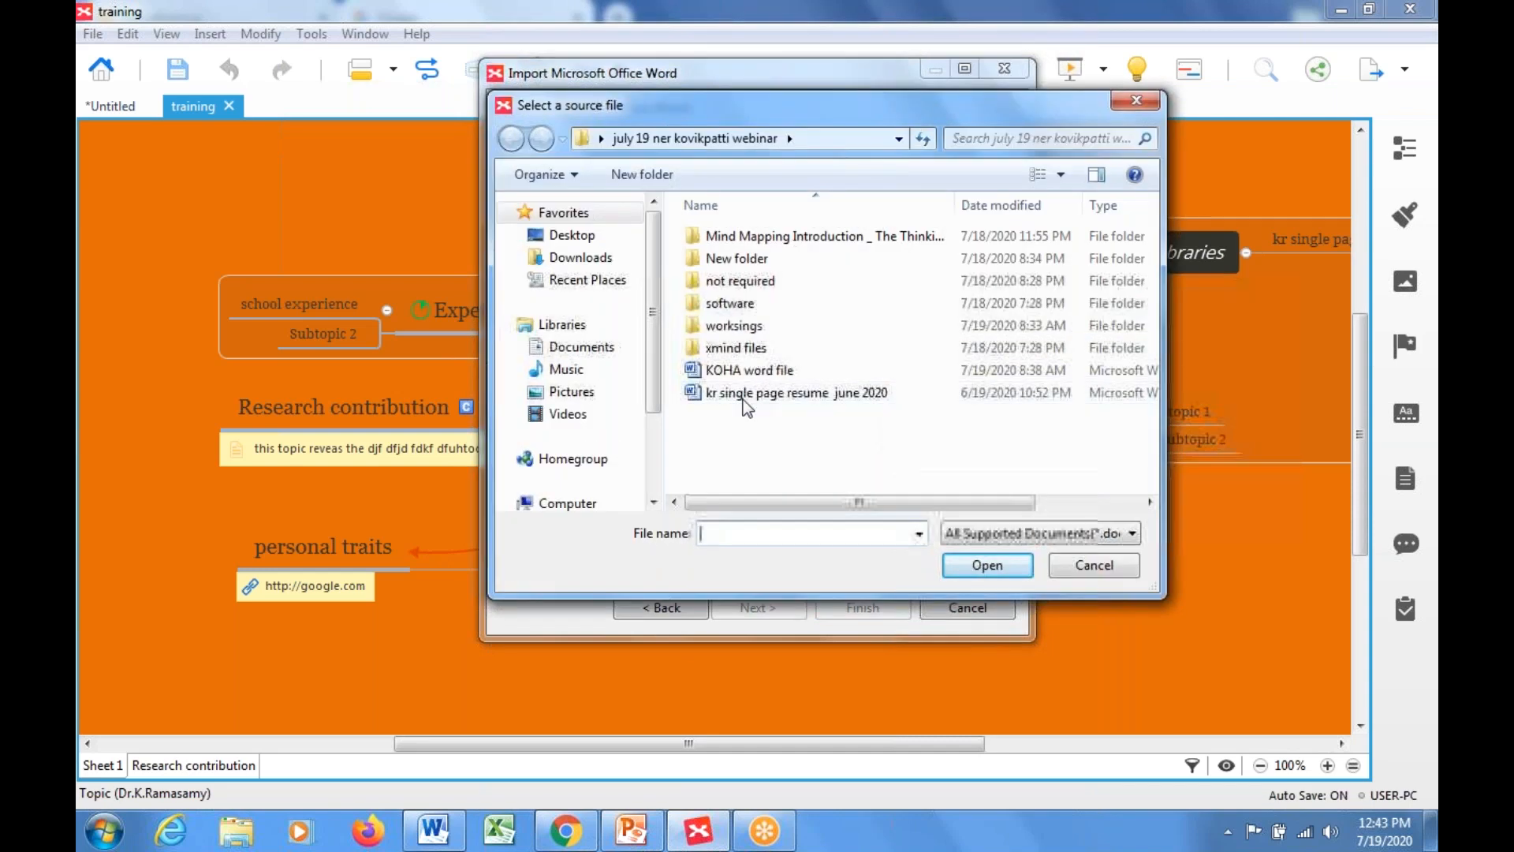
left_click(751, 373)
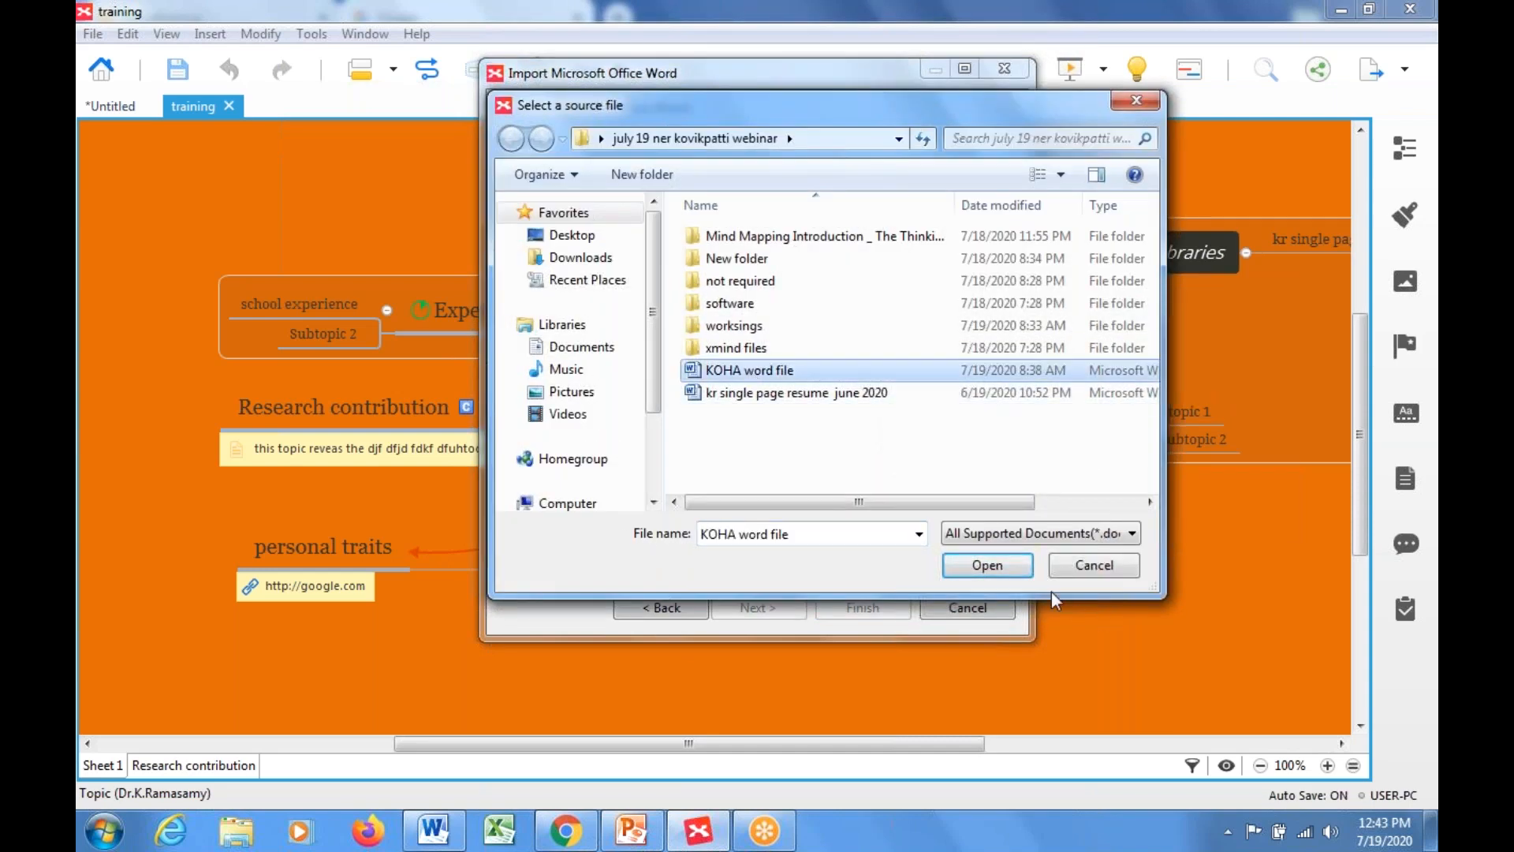
left_click(1029, 570)
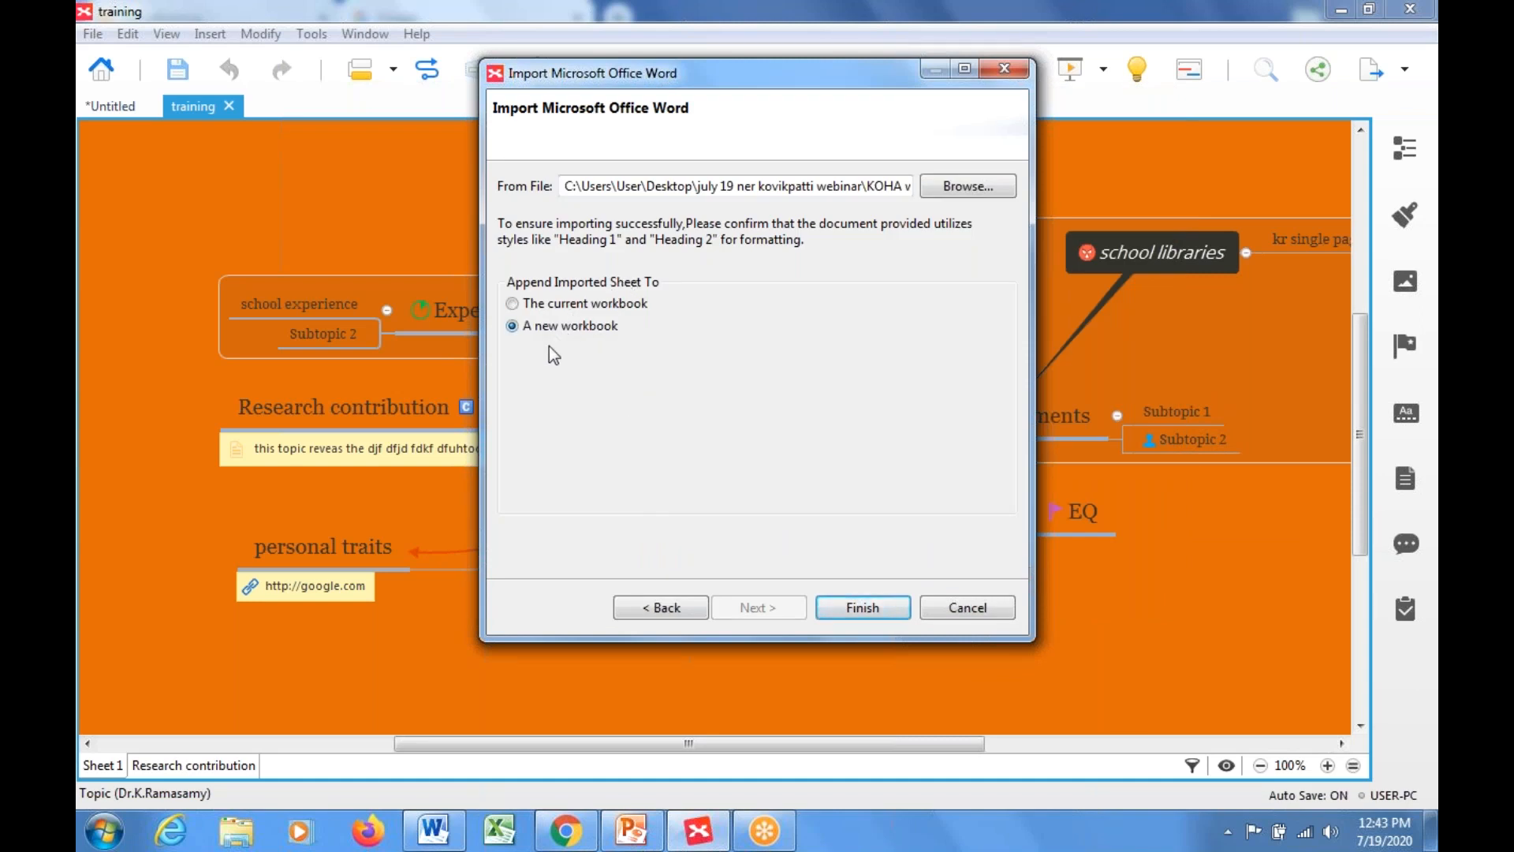
left_click(892, 607)
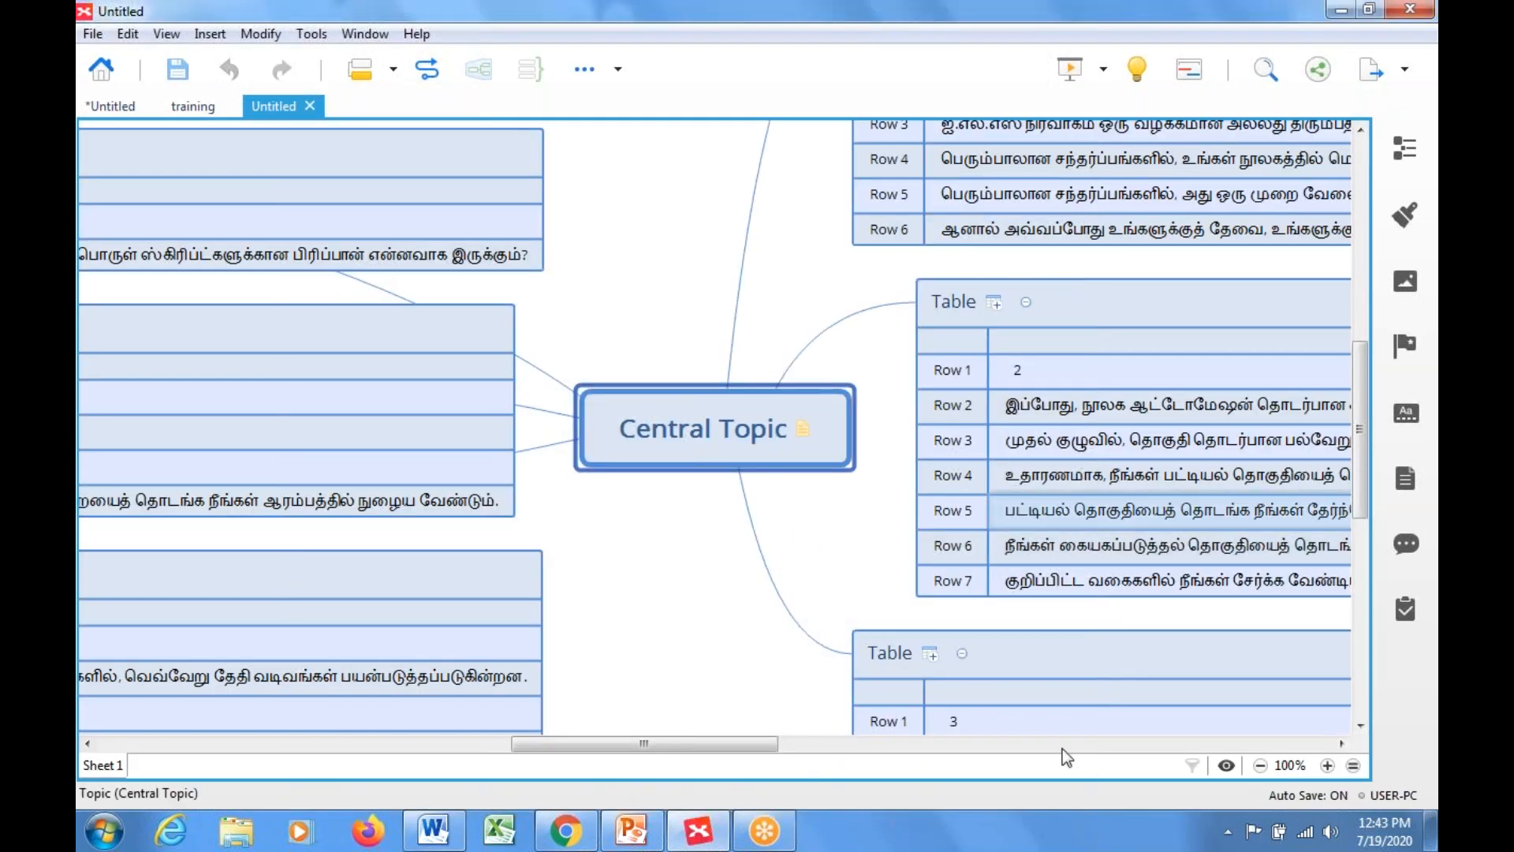
Step: Zoom the imported map out to 30% to examine the layout of all its tables
left_click(1261, 765)
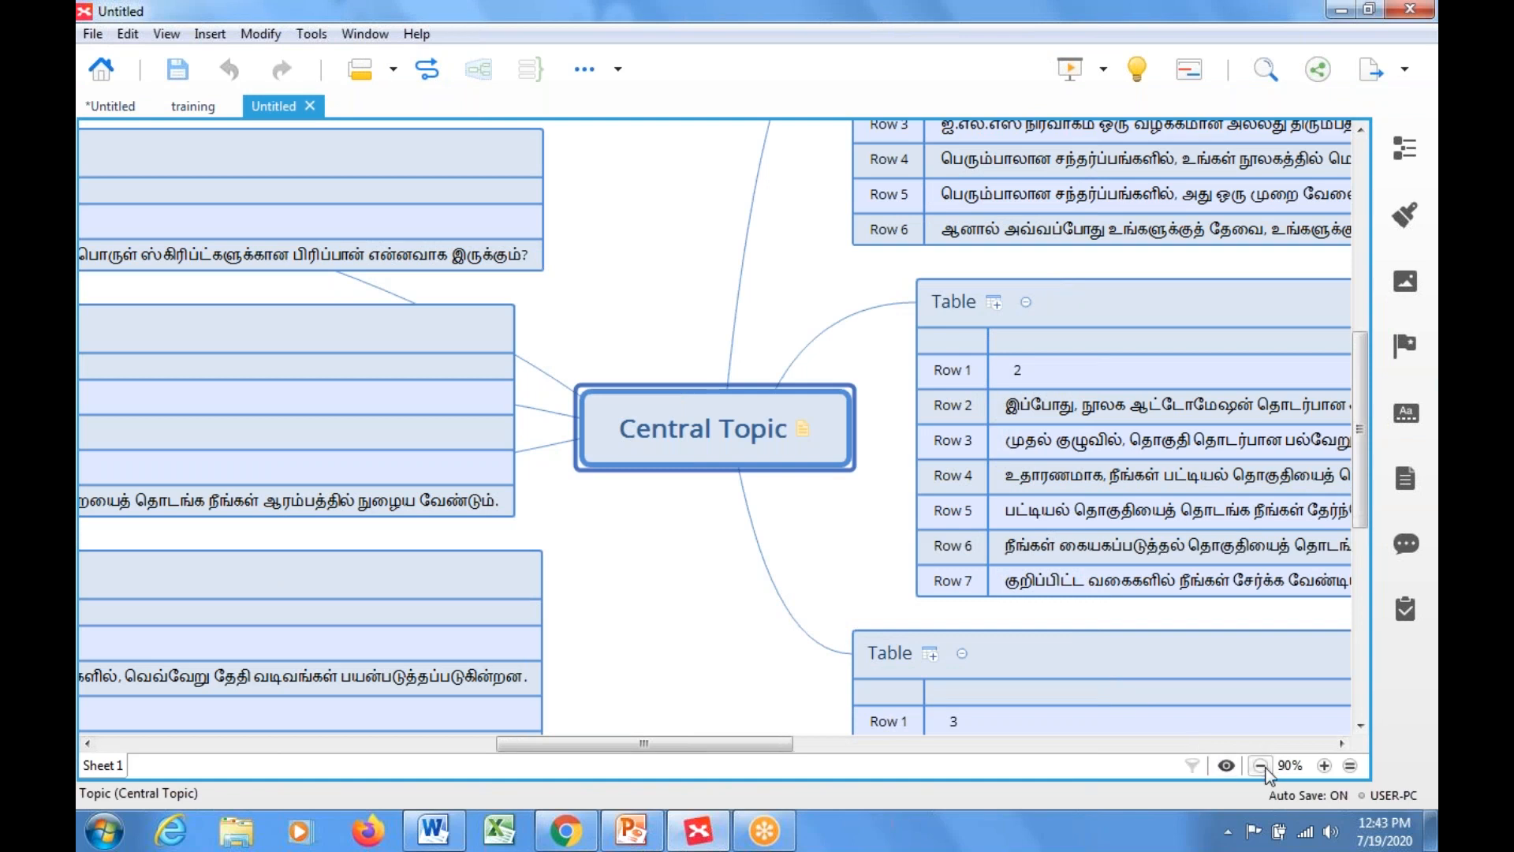
left_click(1261, 765)
left_click(1261, 766)
left_click(1261, 766)
left_click(1261, 766)
left_click(1261, 765)
left_click(1261, 766)
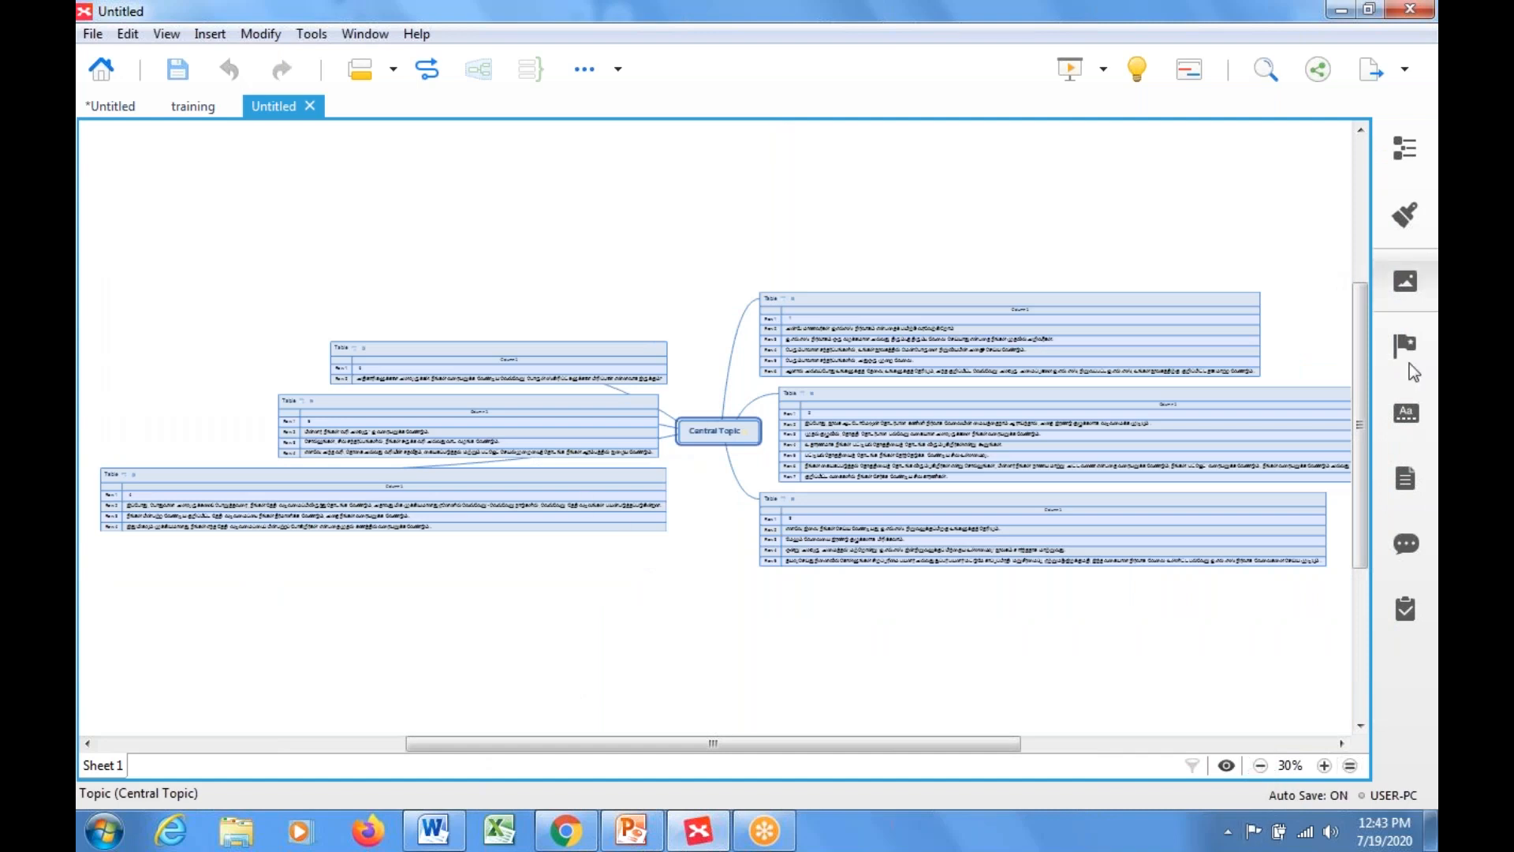
left_click(195, 107)
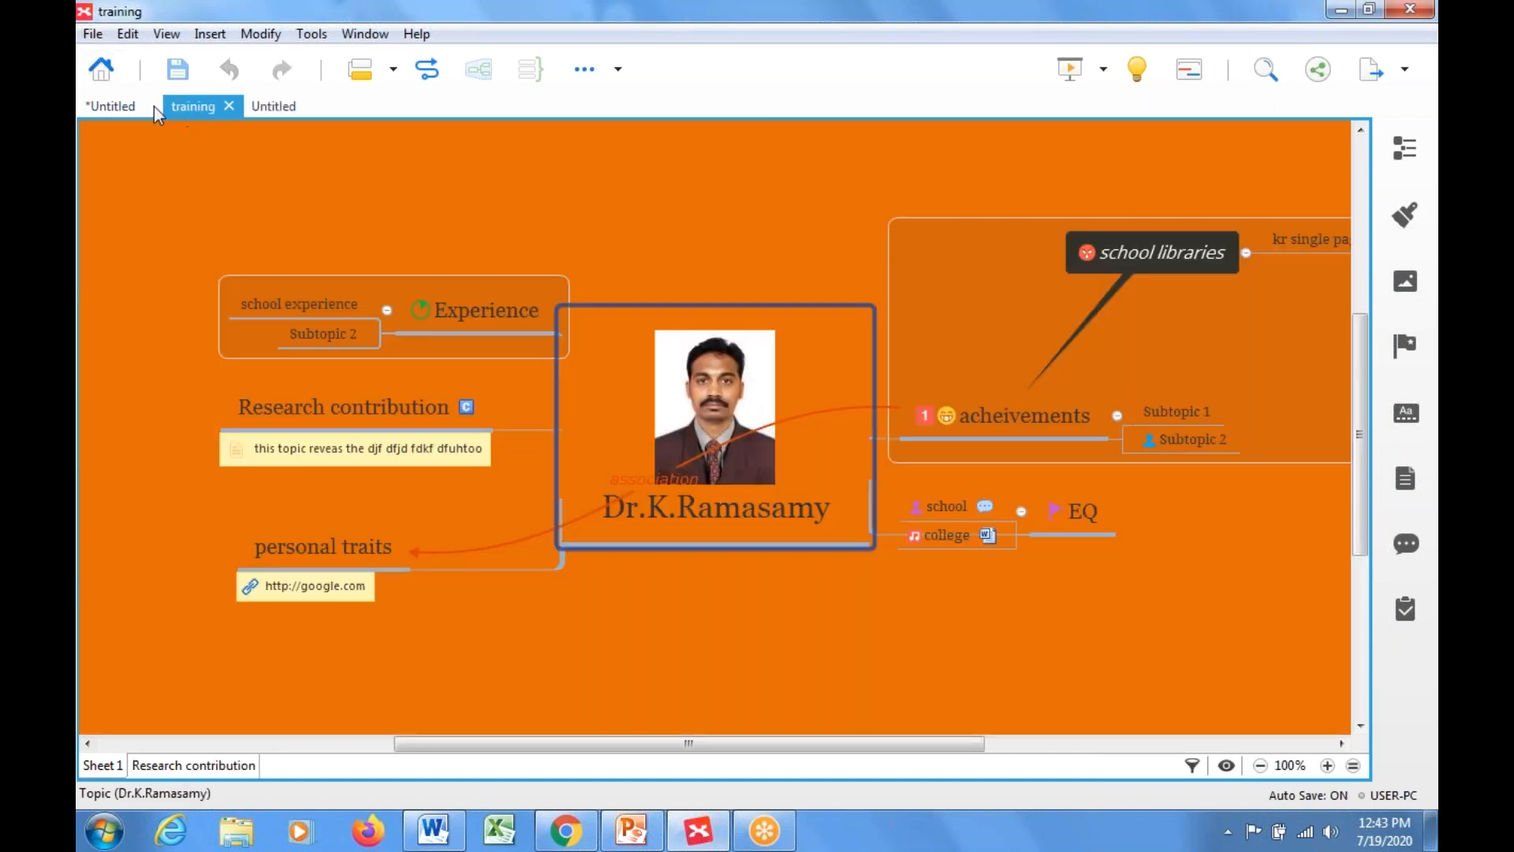
left_click(92, 33)
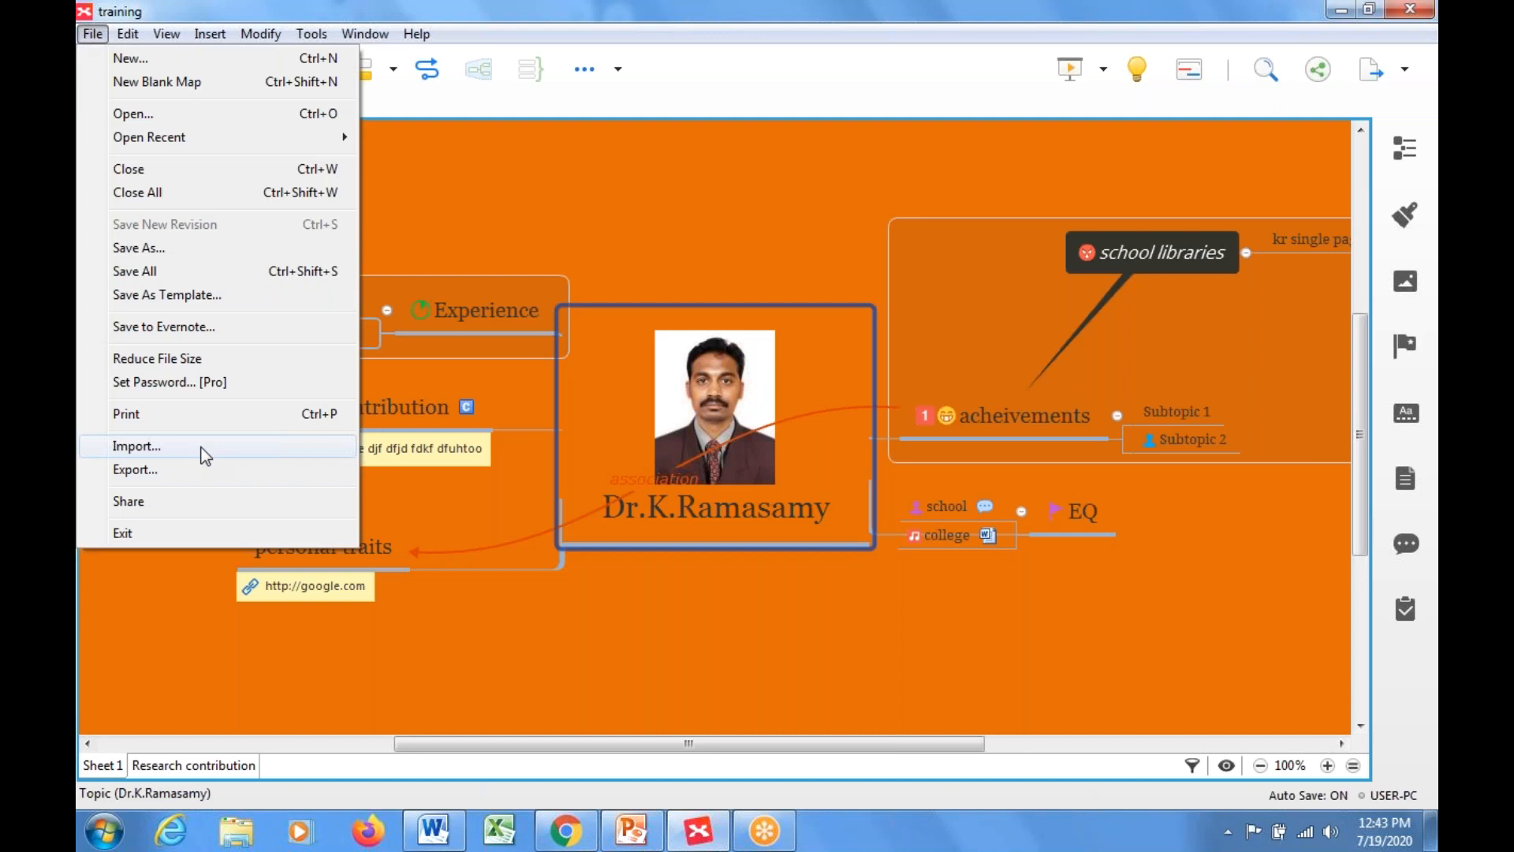
left_click(129, 35)
mouse_move(168, 35)
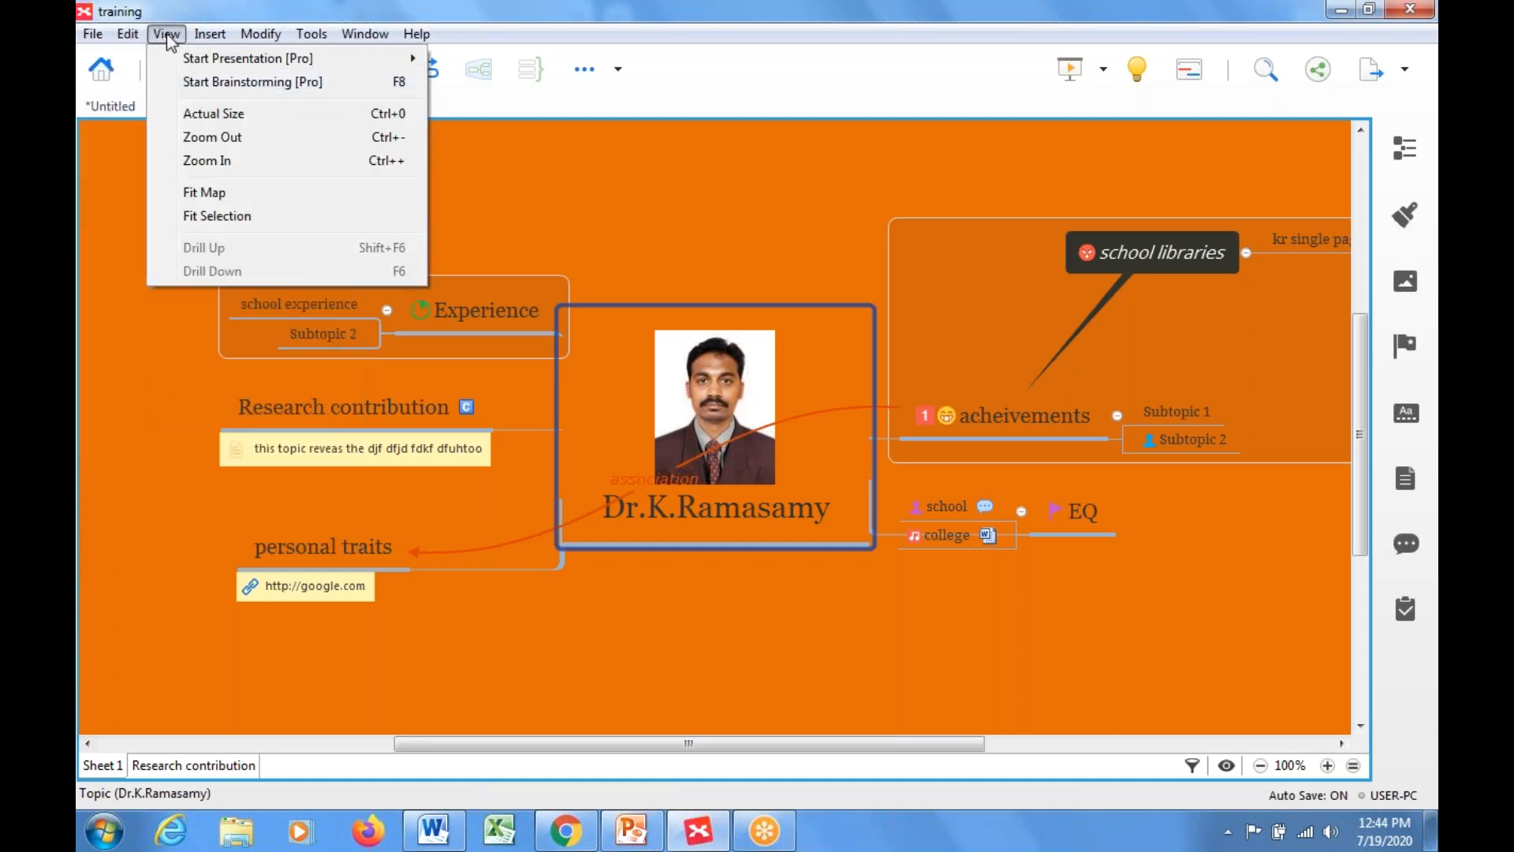
left_click(266, 108)
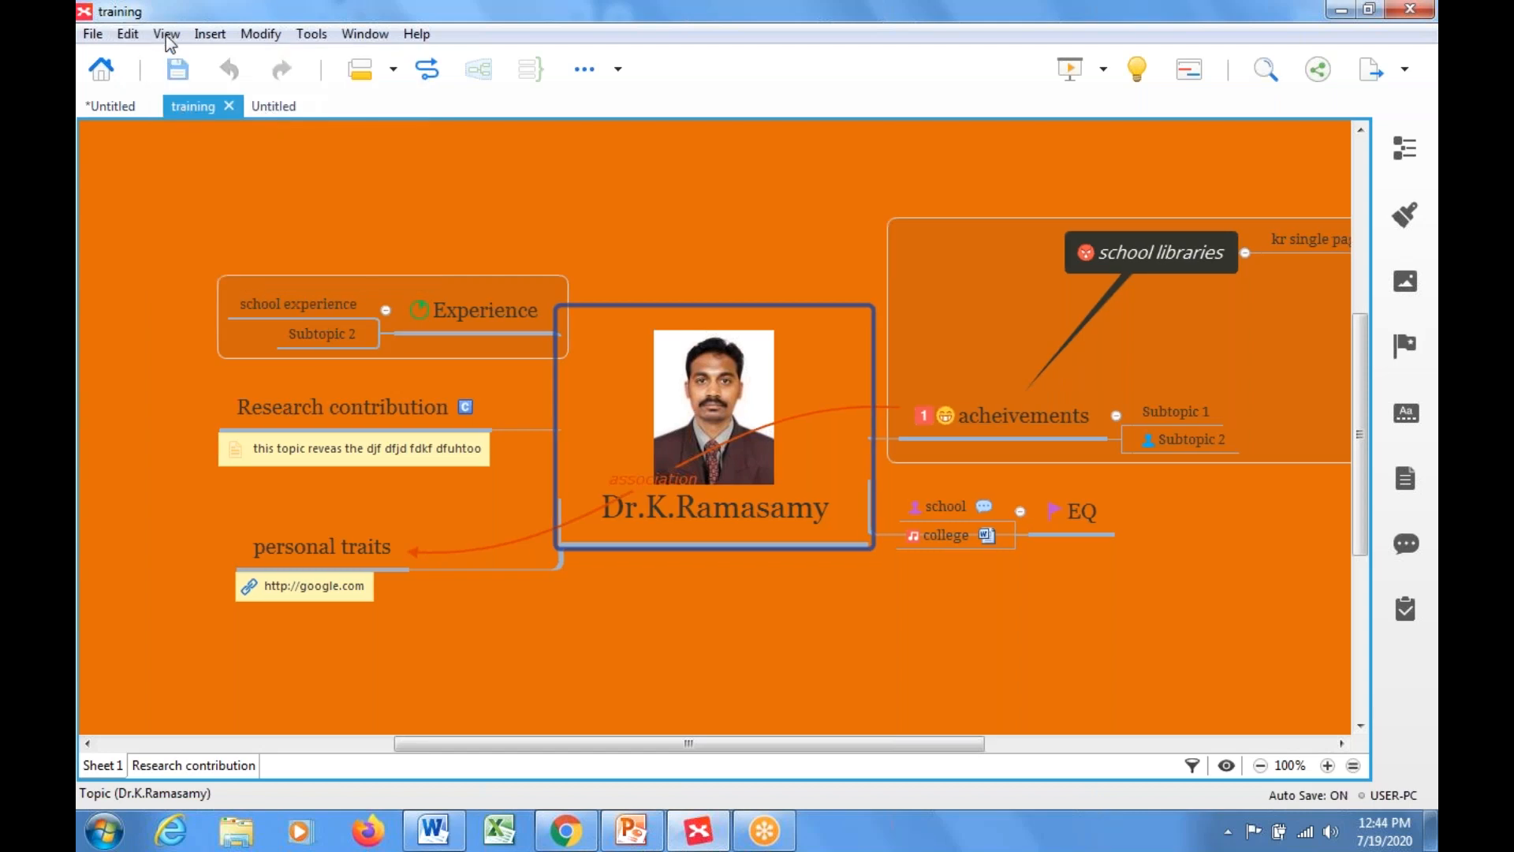
Step: Switch to the original unsaved mind map and show it at actual size
left_click(111, 110)
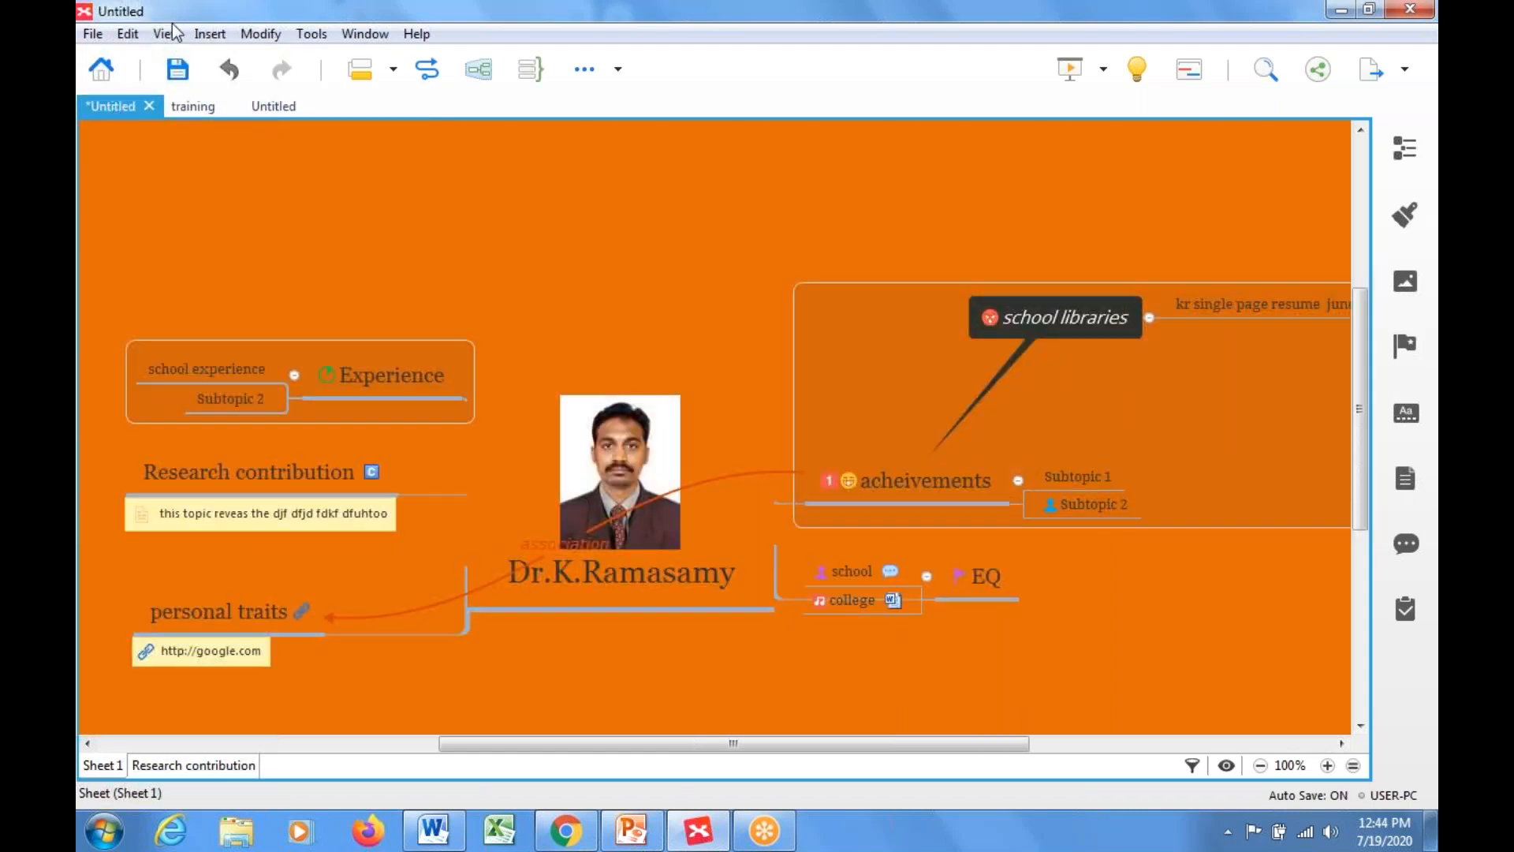
left_click(167, 34)
left_click(253, 115)
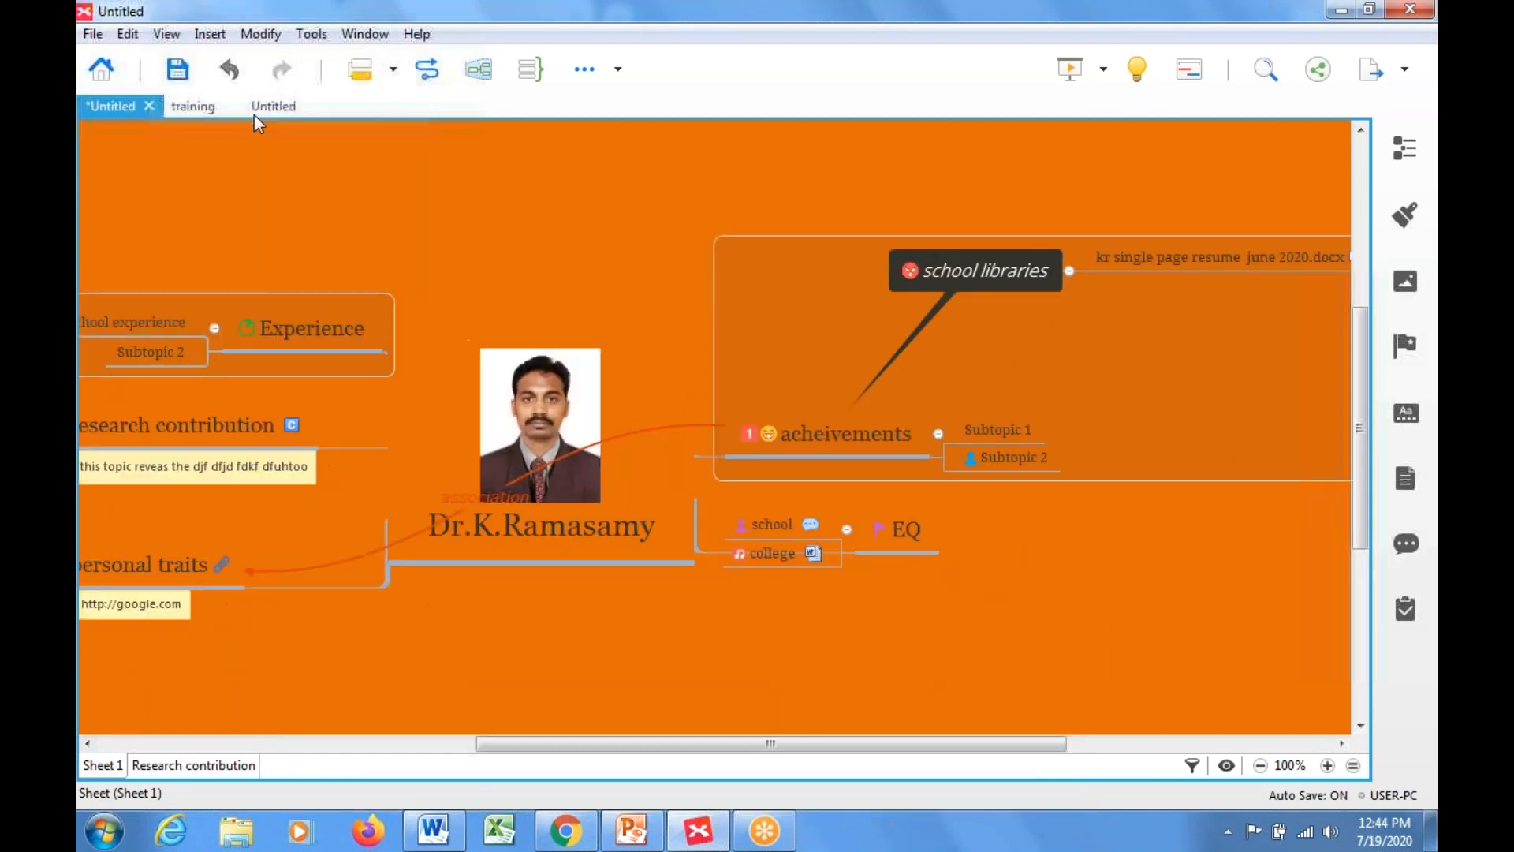
left_click(163, 34)
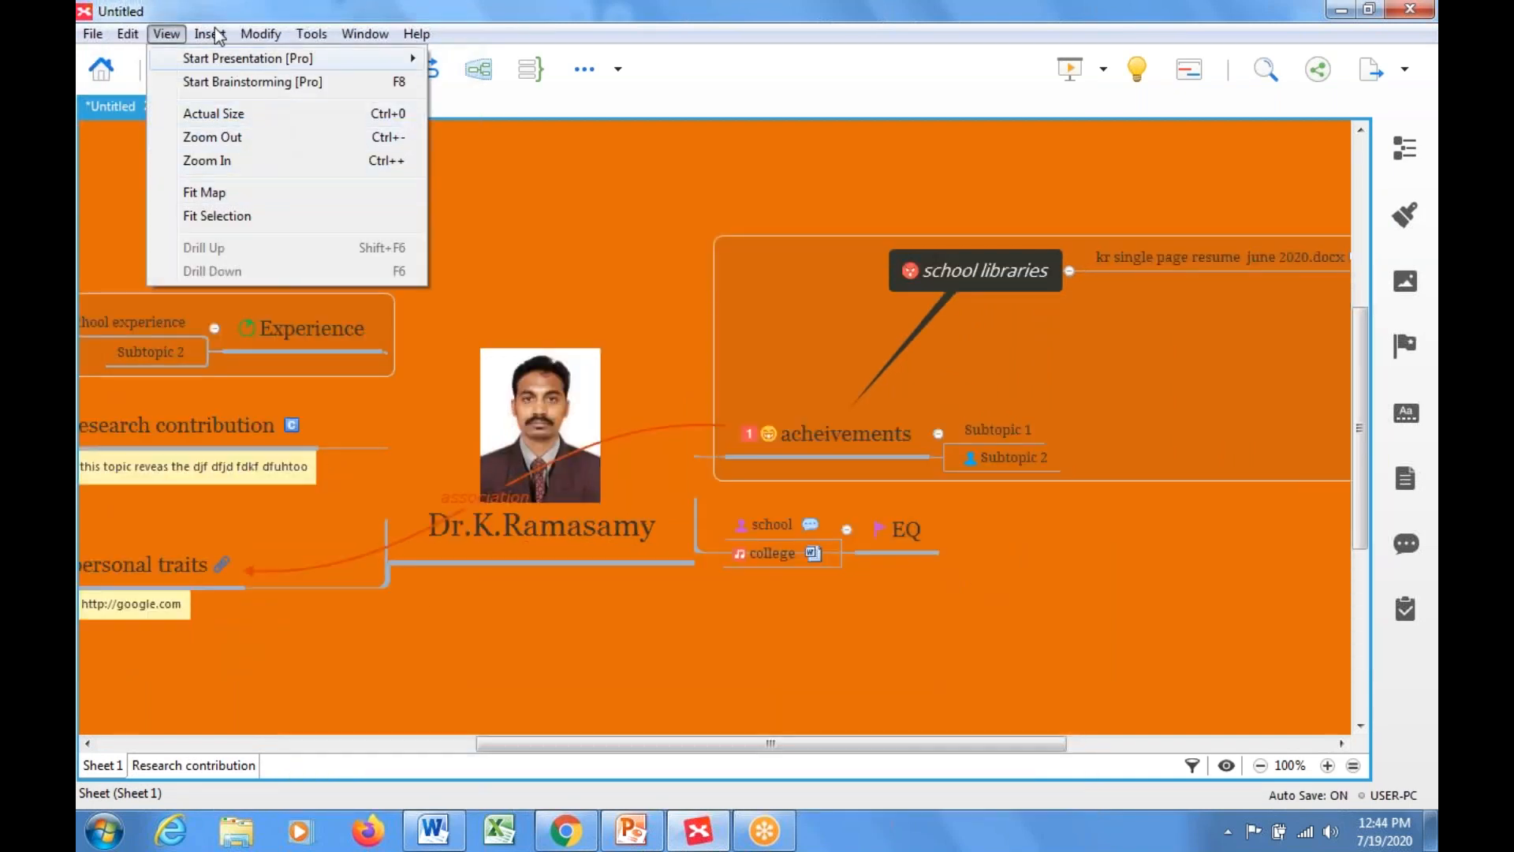
mouse_move(208, 45)
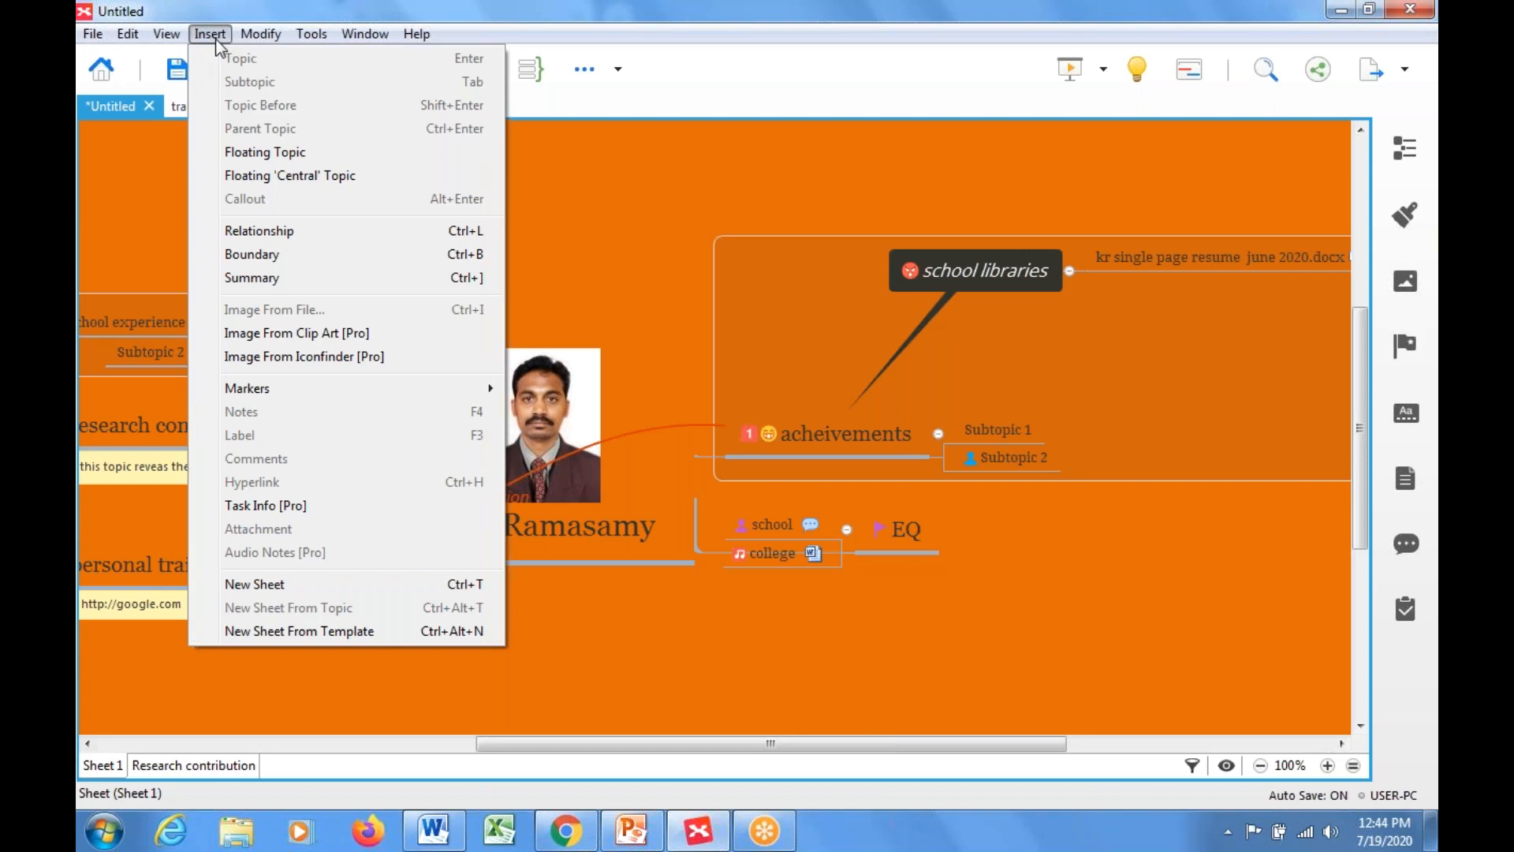
Step: Collapse all topics of the mind map and extend them all again
left_click(252, 39)
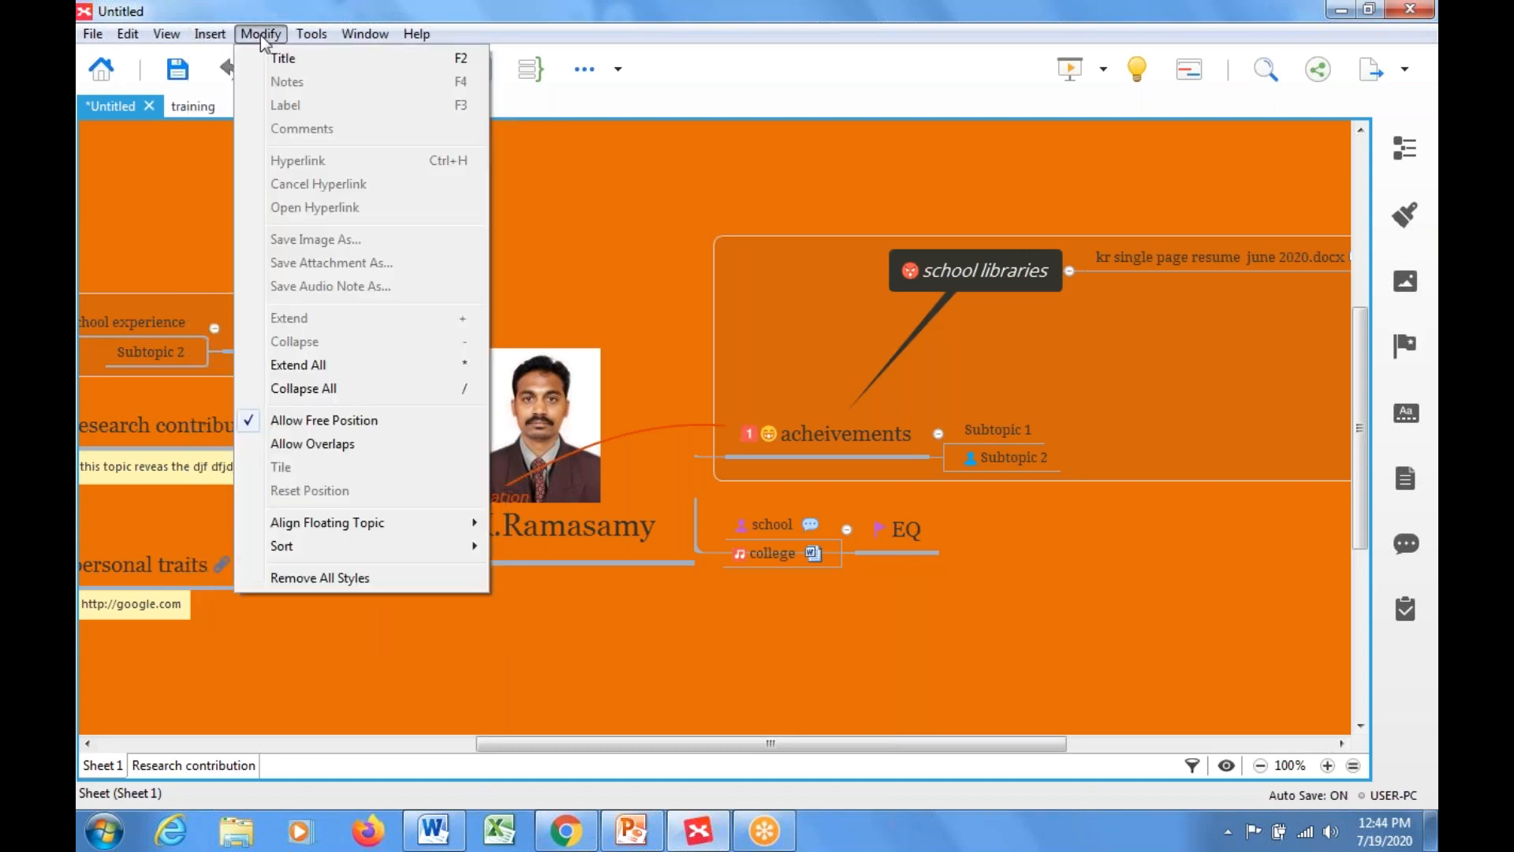
left_click(338, 389)
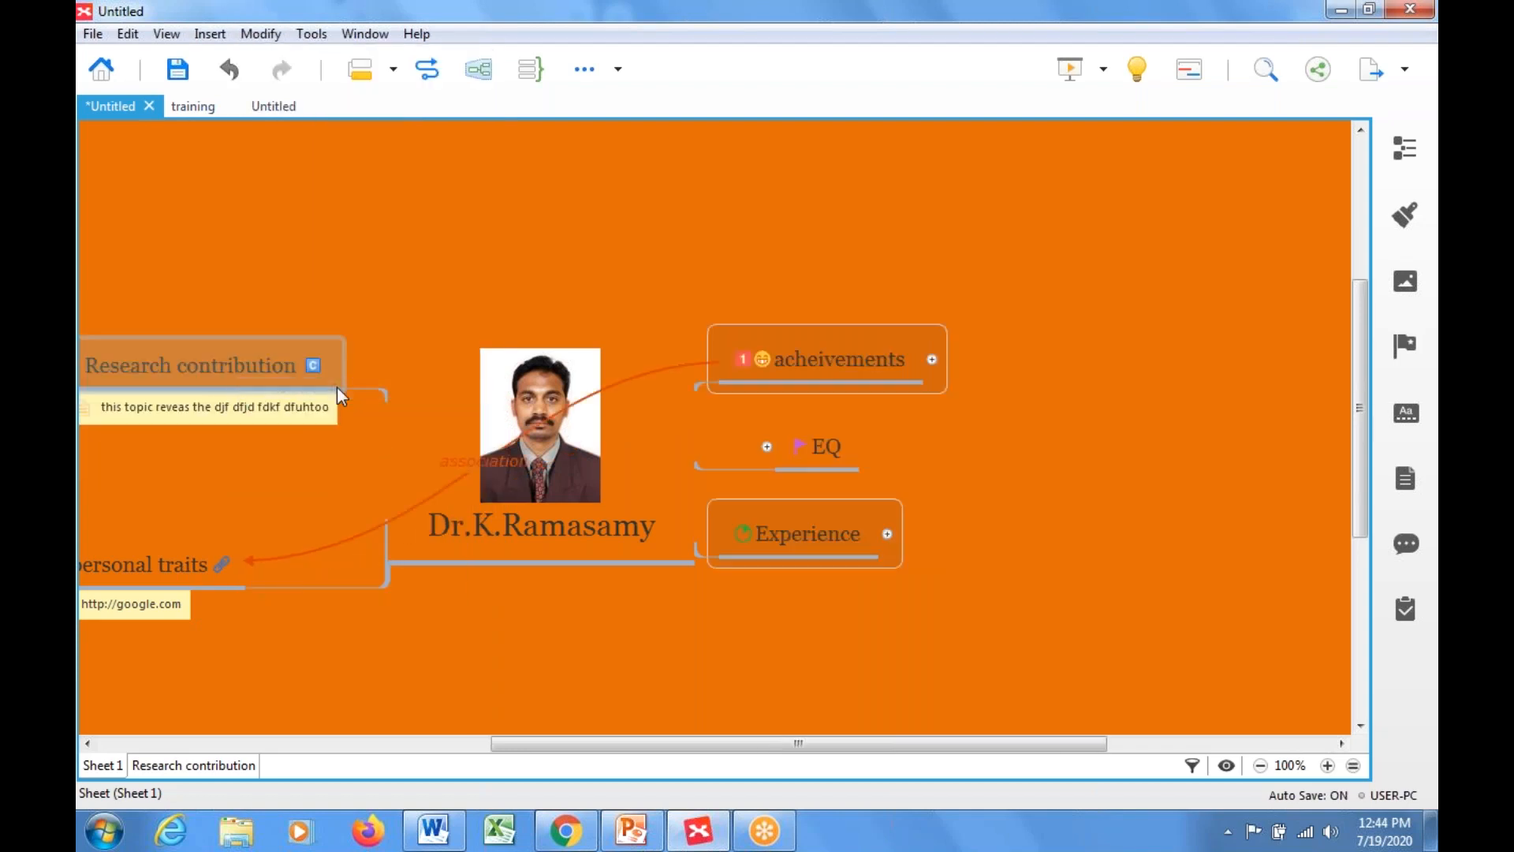
left_click_drag(971, 746, 877, 750)
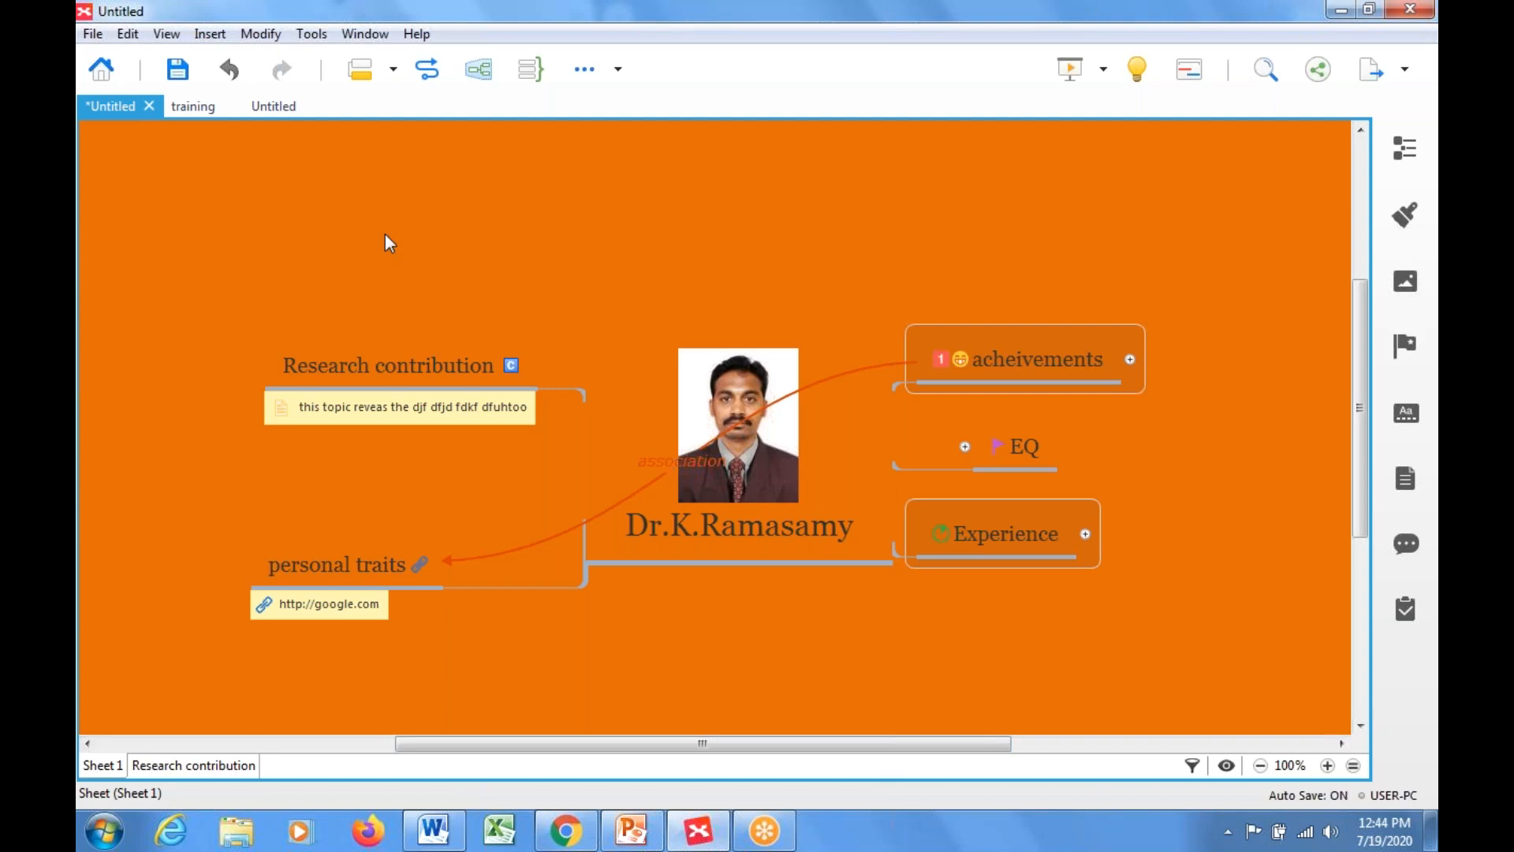
left_click(266, 36)
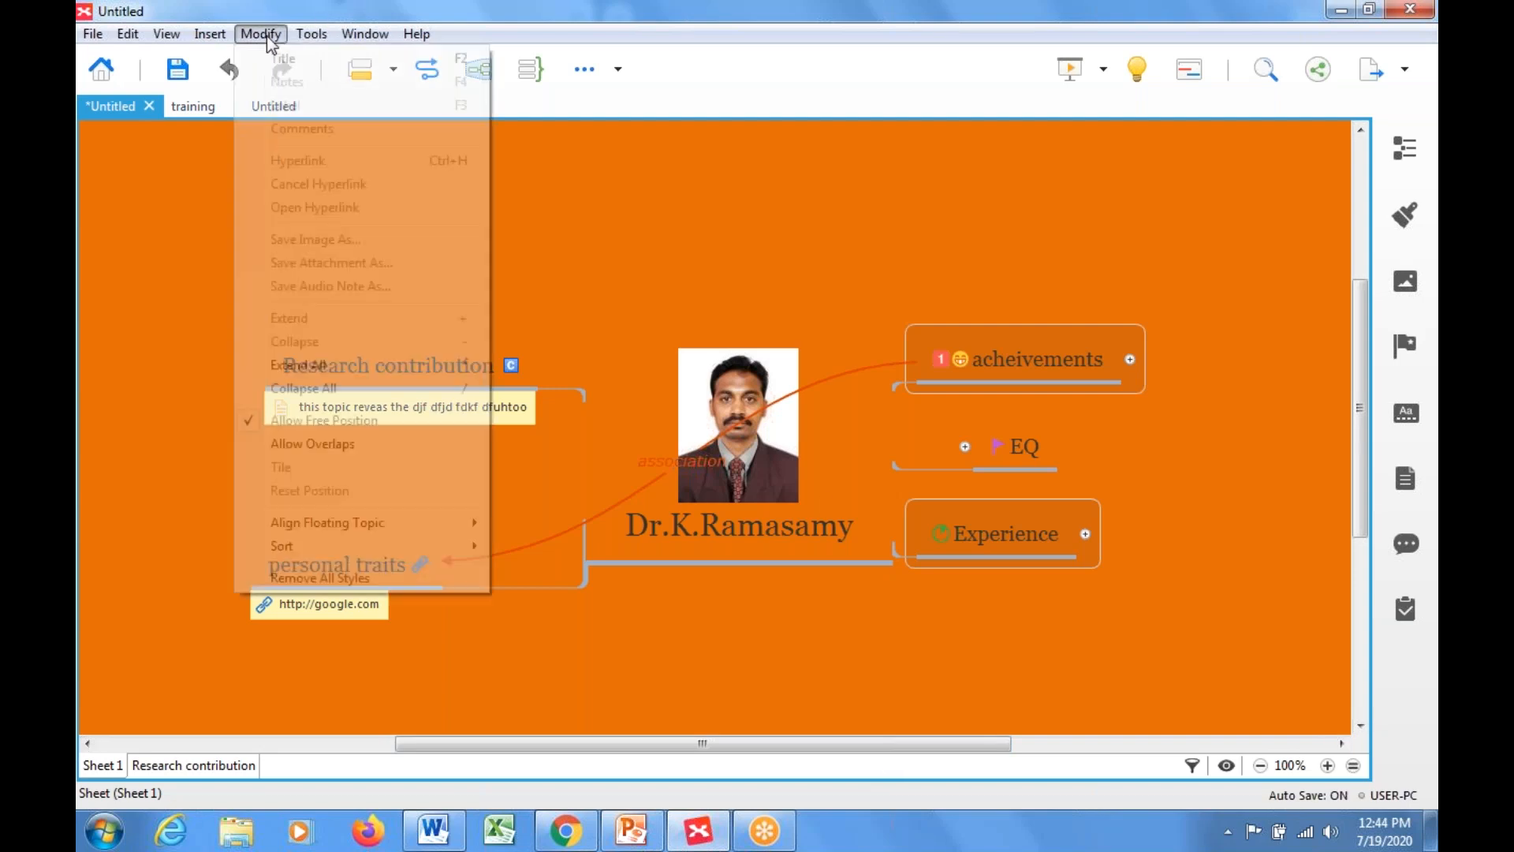
left_click(315, 366)
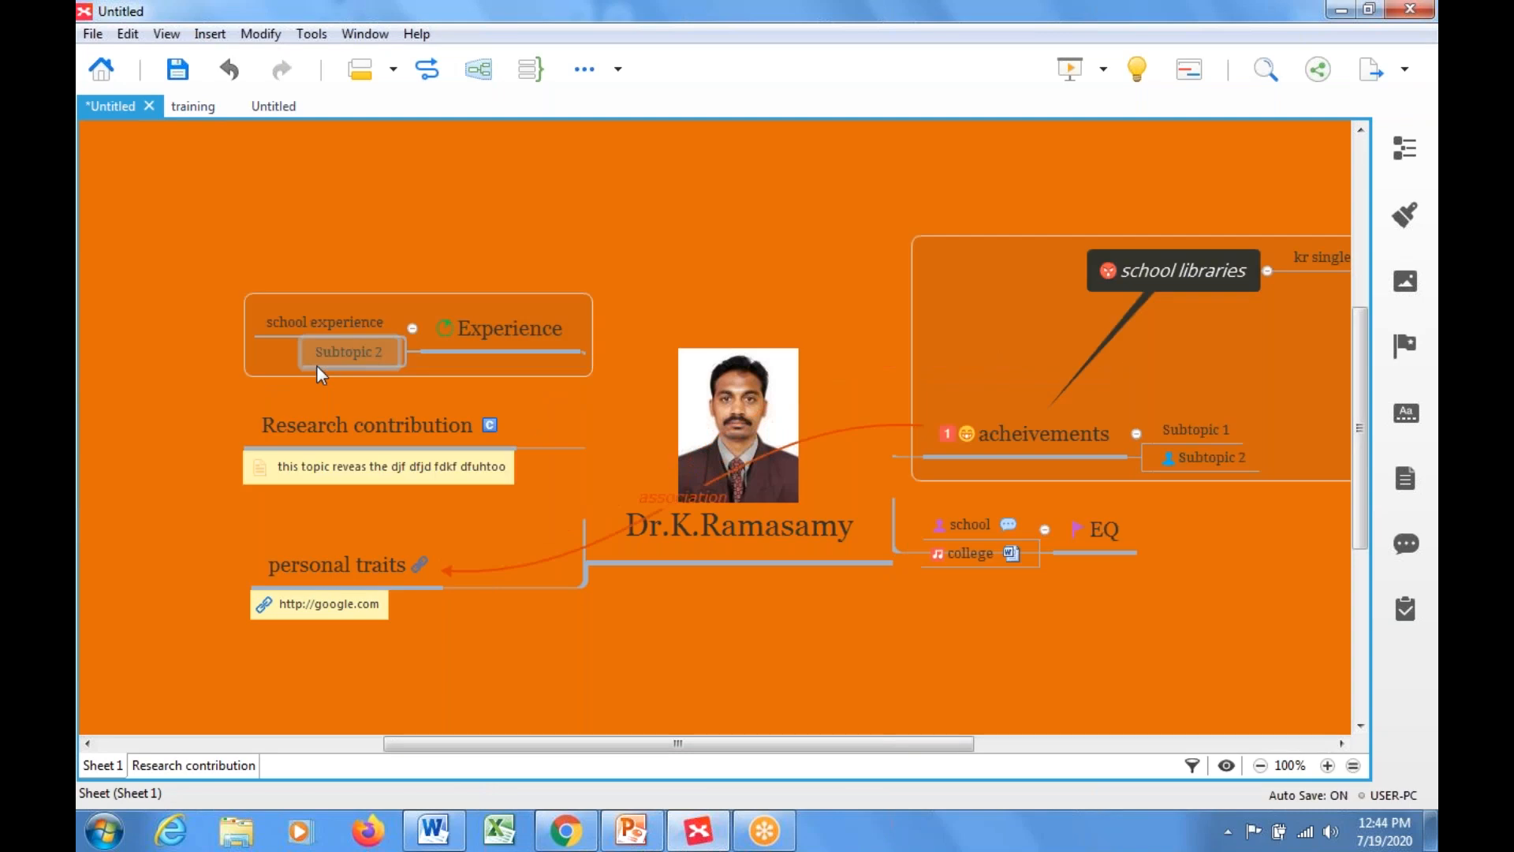
left_click(251, 36)
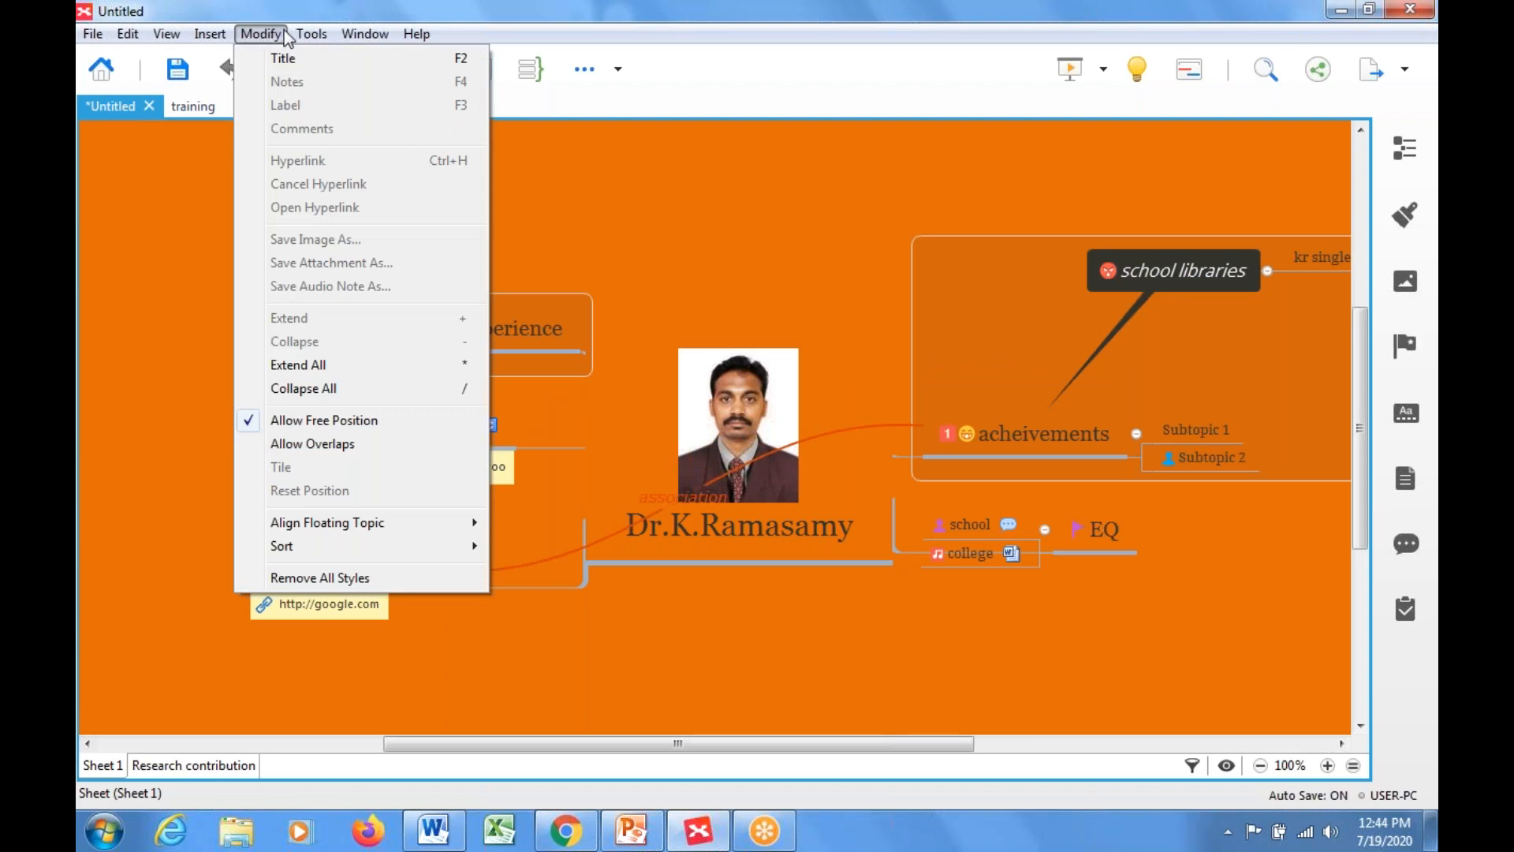
mouse_move(305, 40)
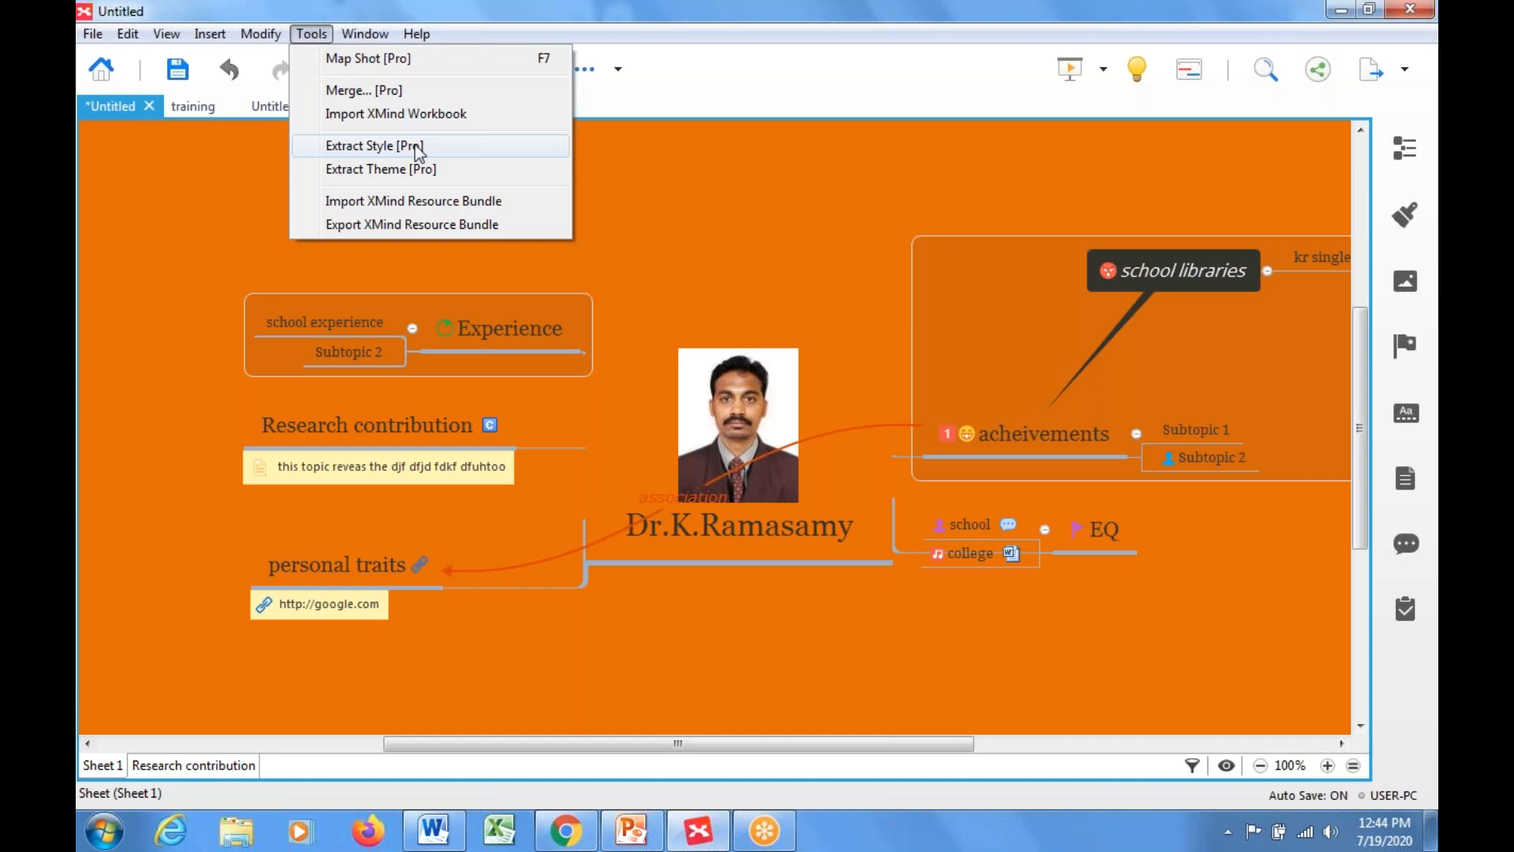
mouse_move(360, 35)
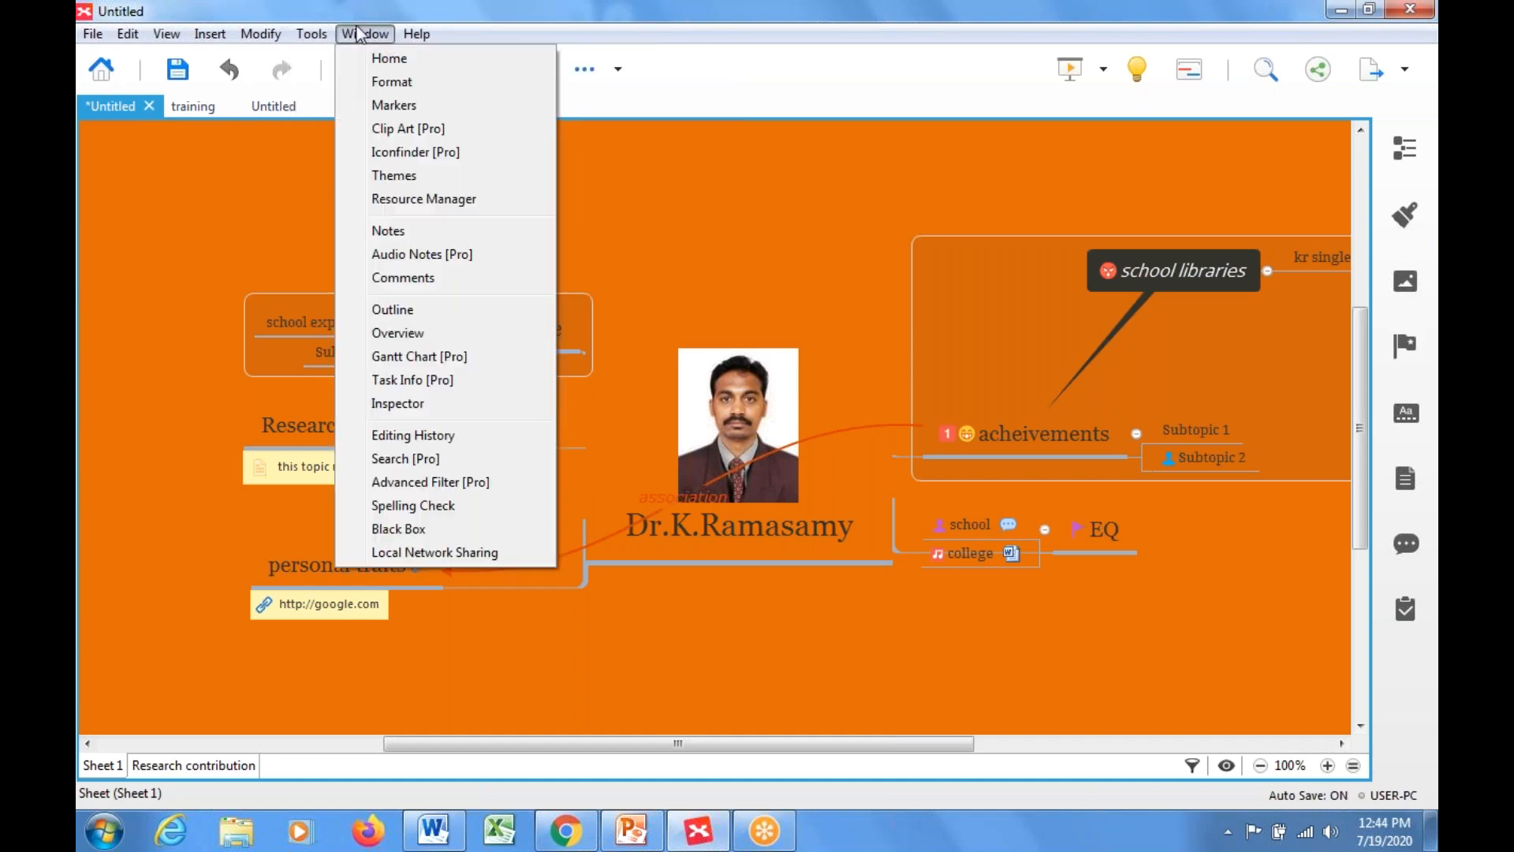
left_click(821, 150)
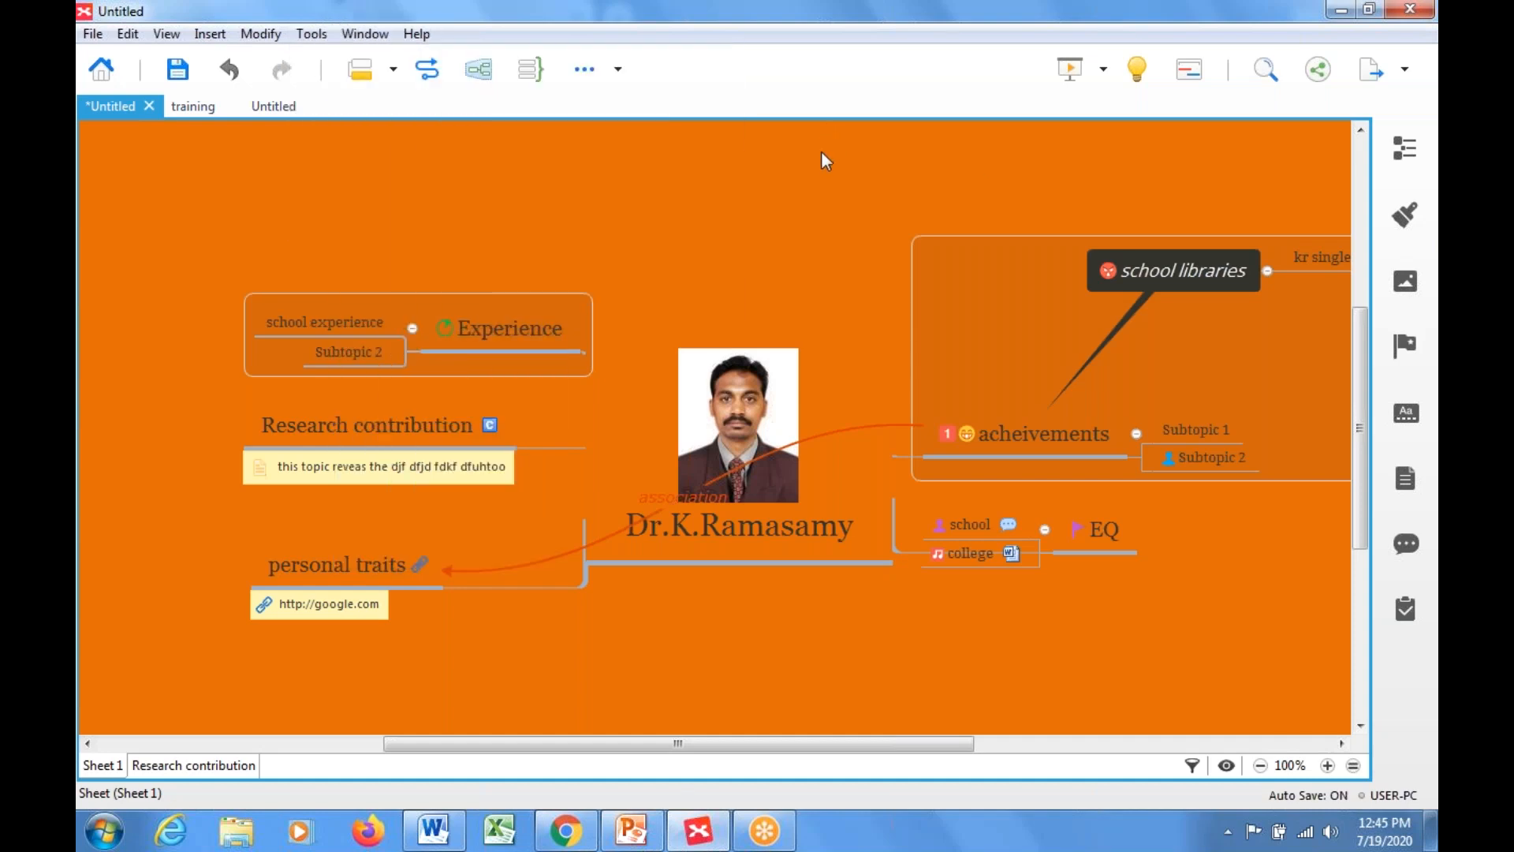
Step: Export the original mind map as a JPEG image to the desktop, keeping the expand and collapse icons, and dismiss the export confirmation
left_click(1406, 73)
left_click(1020, 179)
left_click(1407, 73)
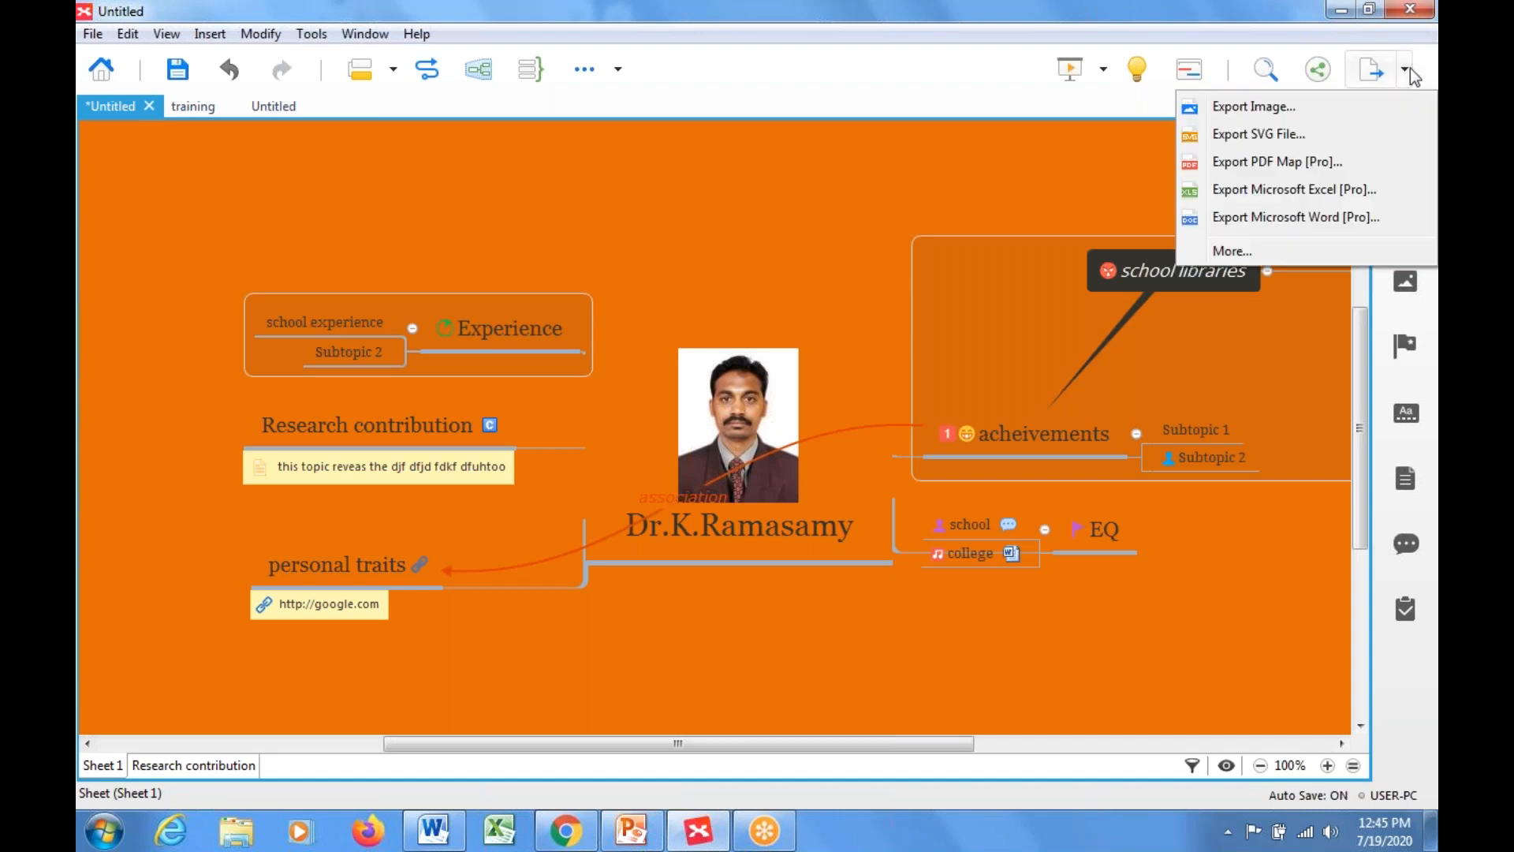
left_click(1246, 108)
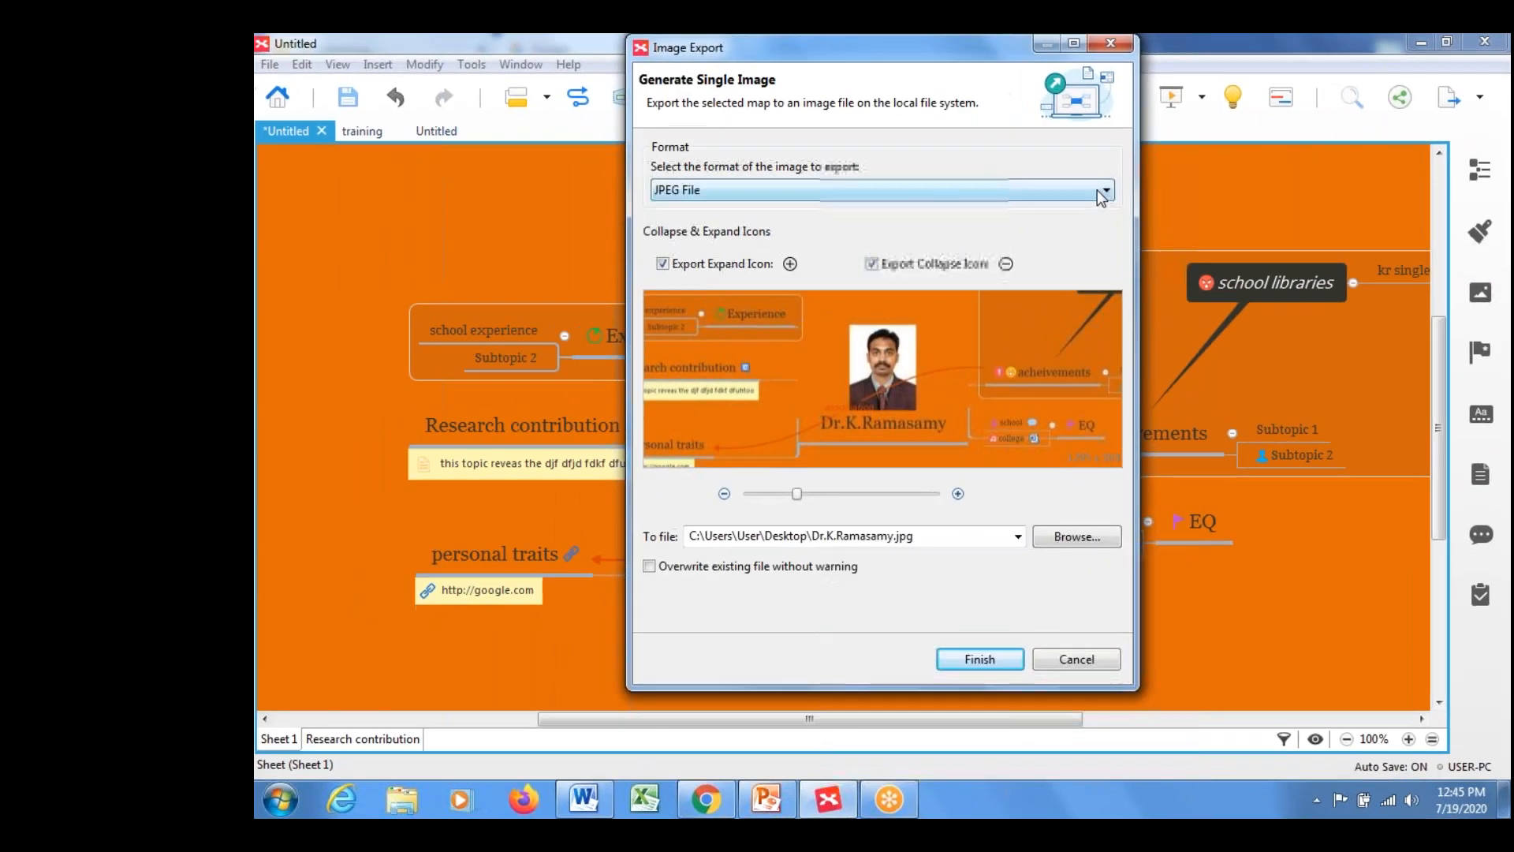
left_click(1000, 171)
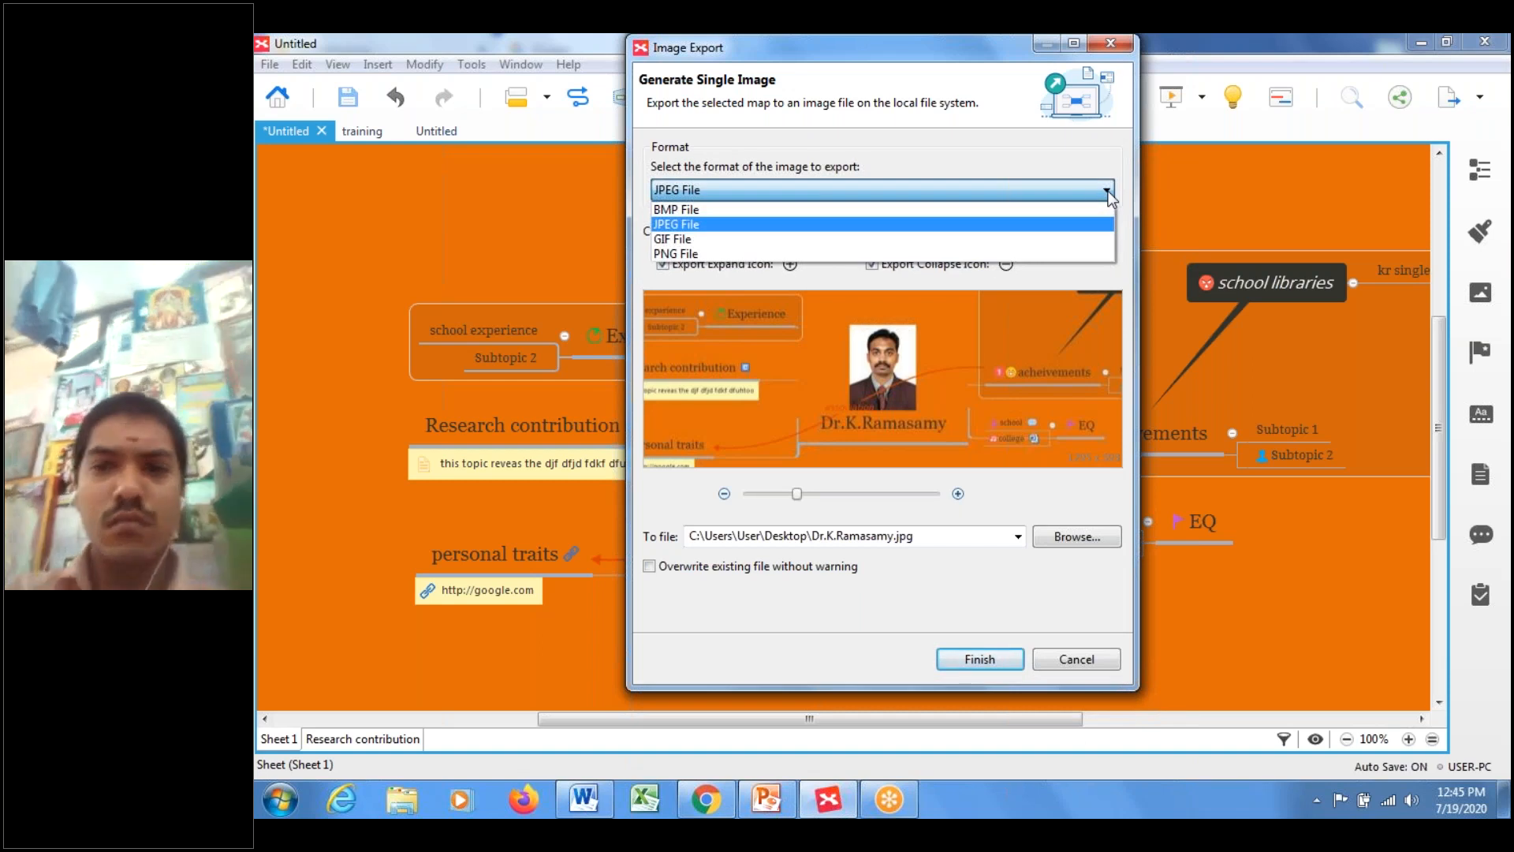
left_click(708, 224)
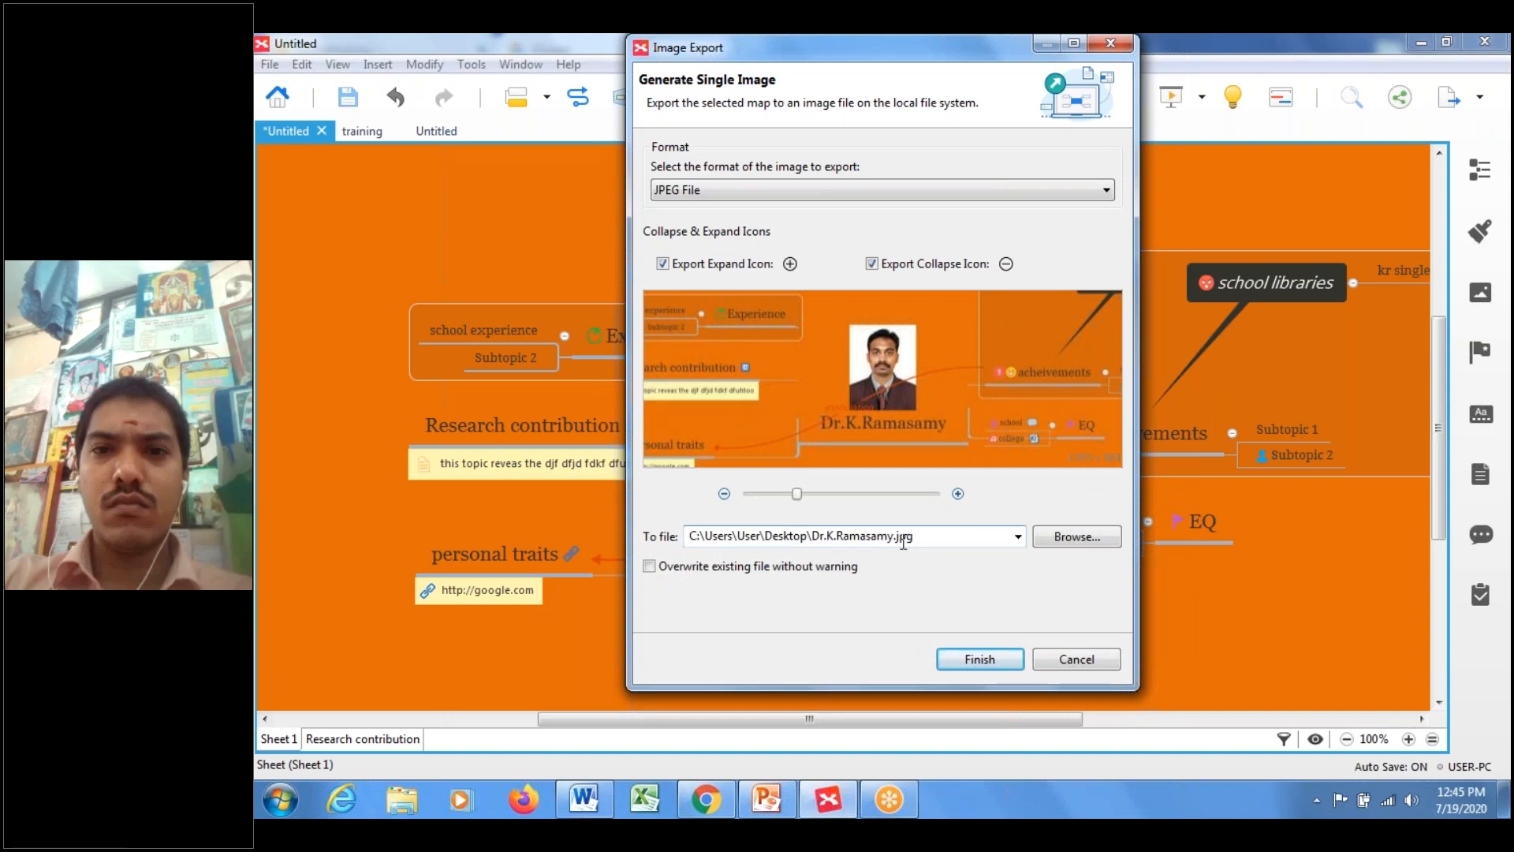
left_click(980, 658)
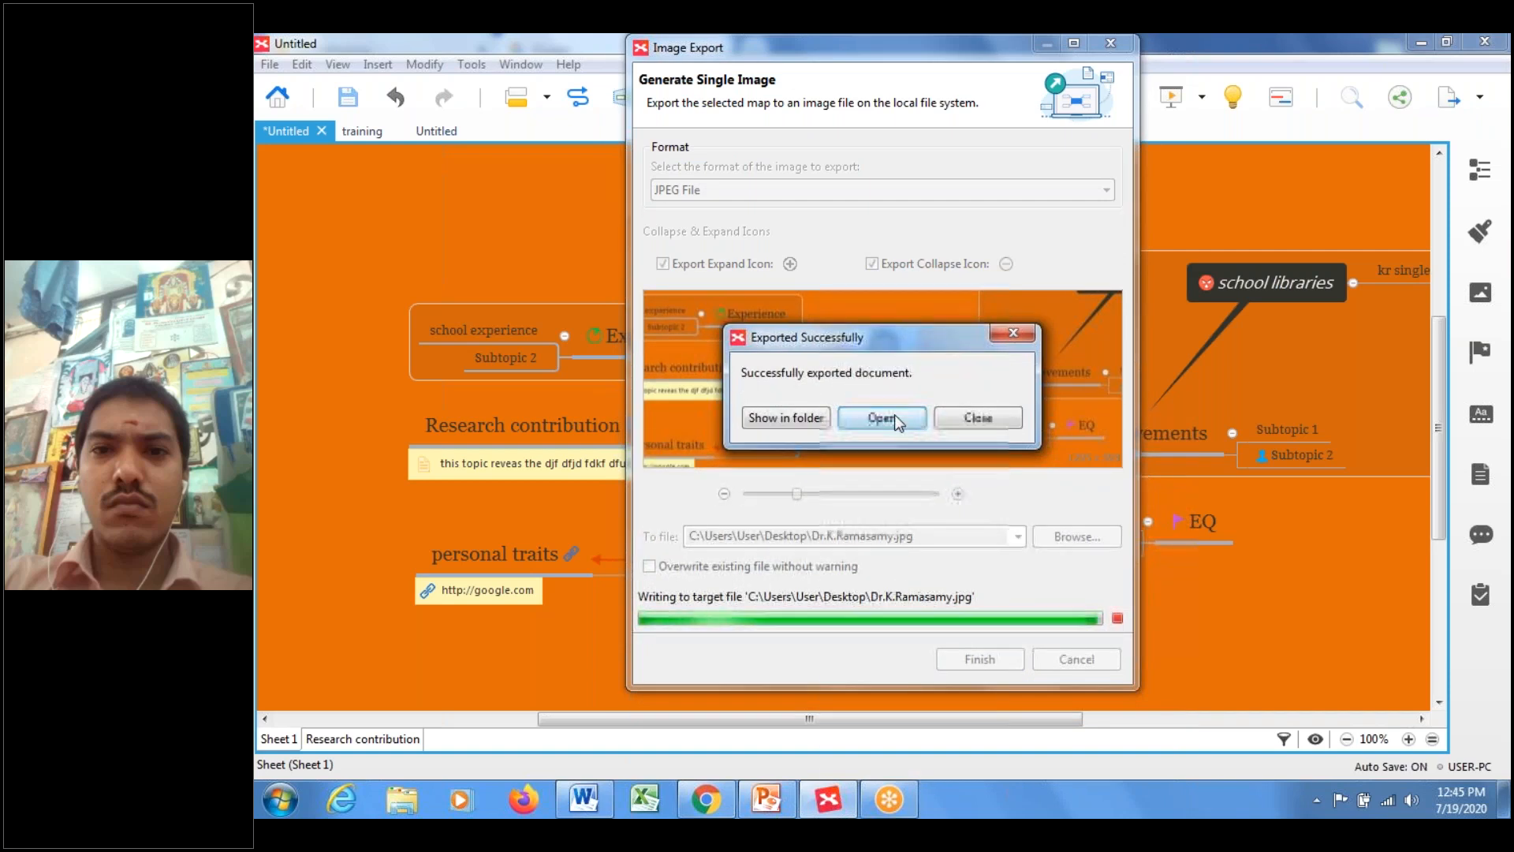
left_click(960, 418)
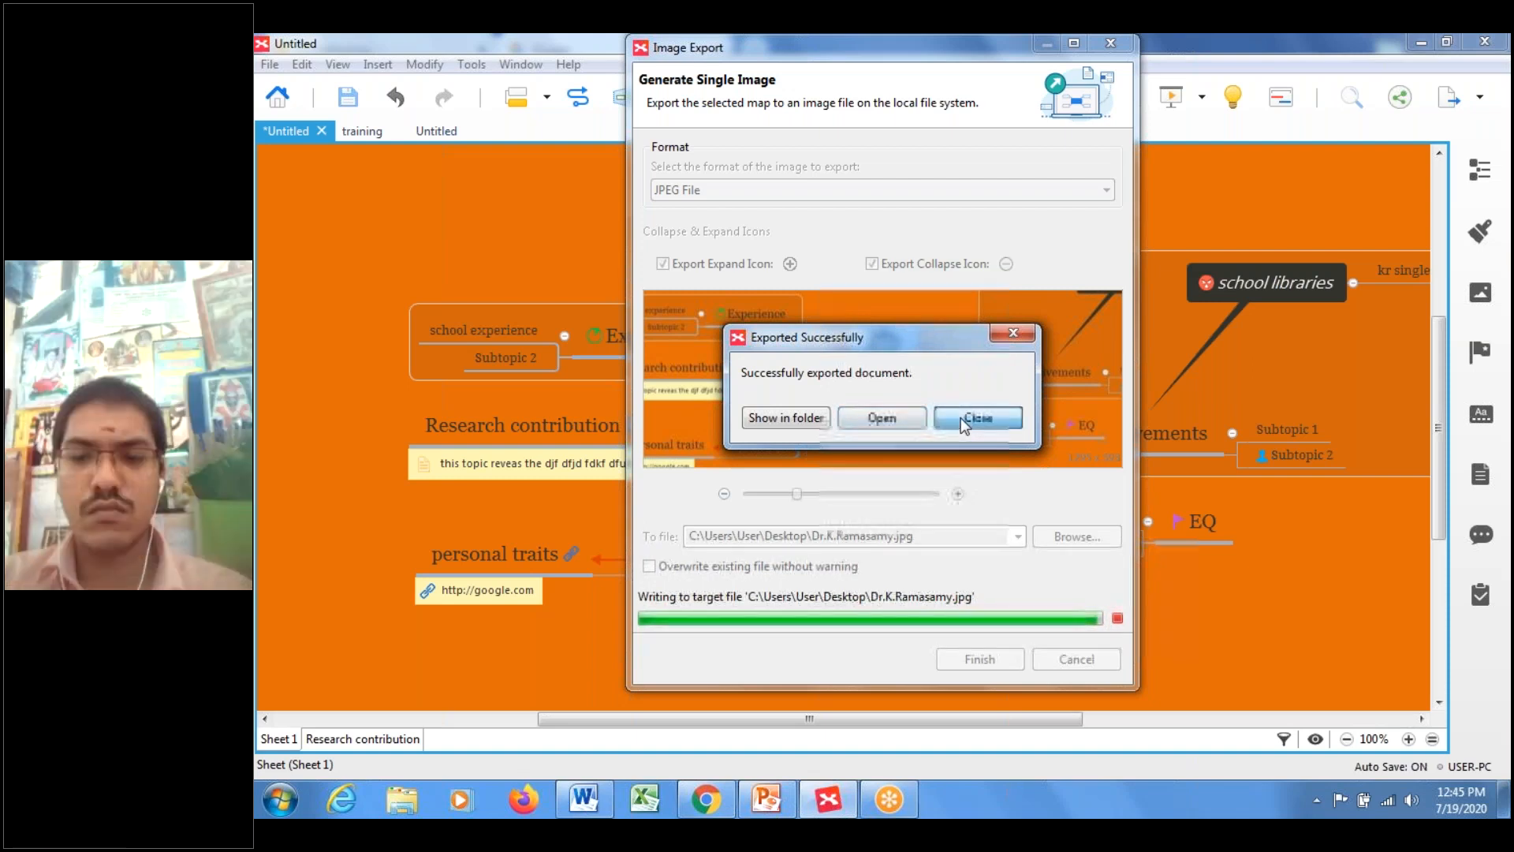